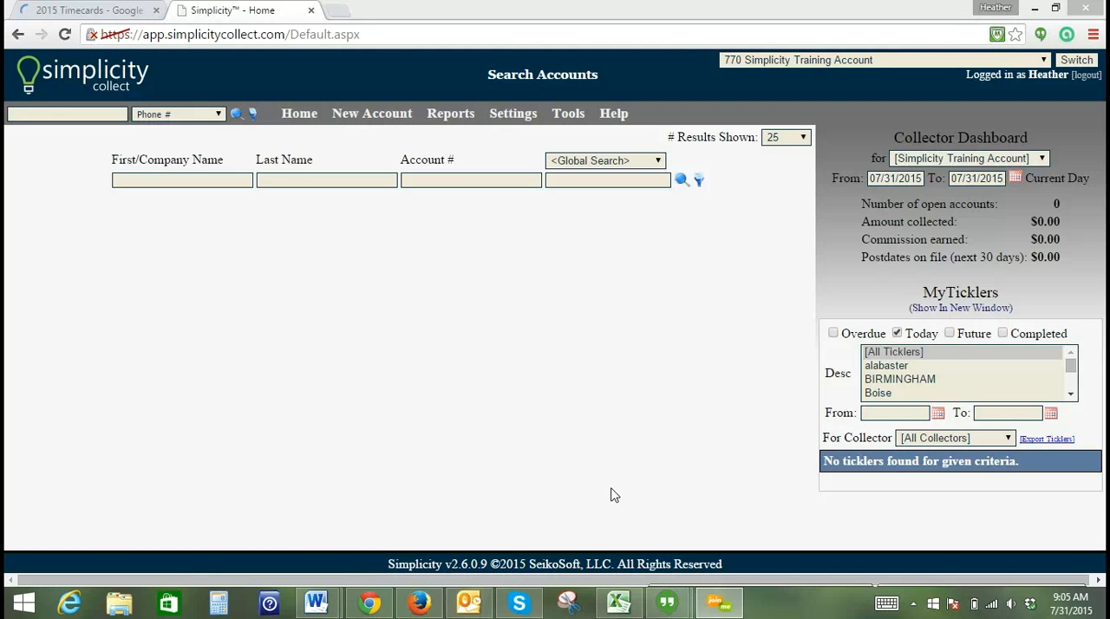
# - Switch to the Import Training workbook in Excel and autofit the column widths of the entire sheet
pyautogui.click(617, 603)
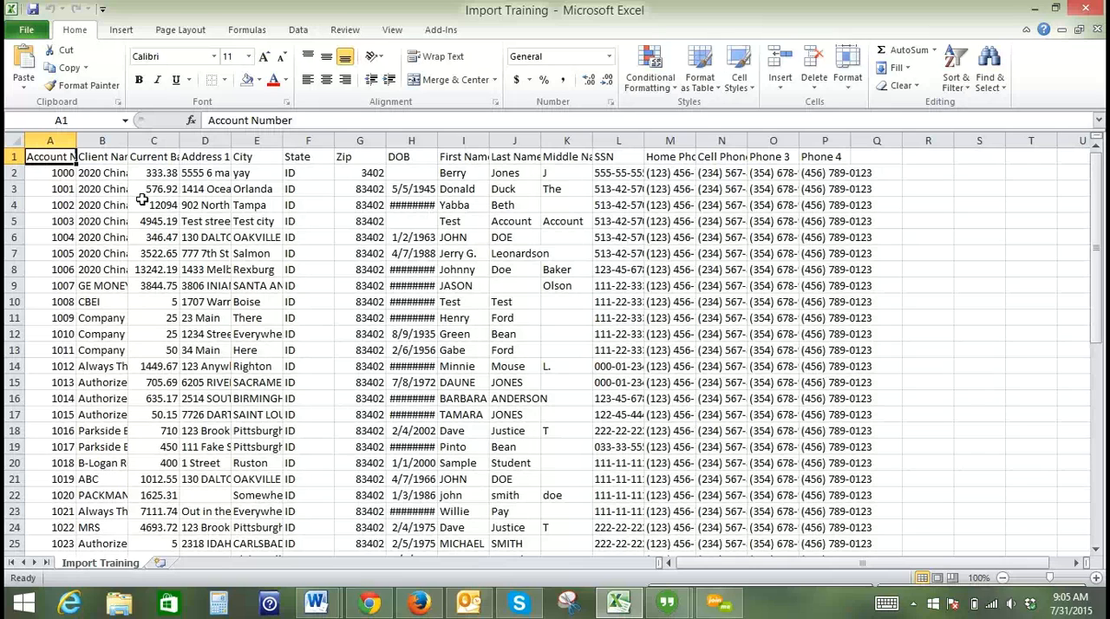
pyautogui.click(14, 142)
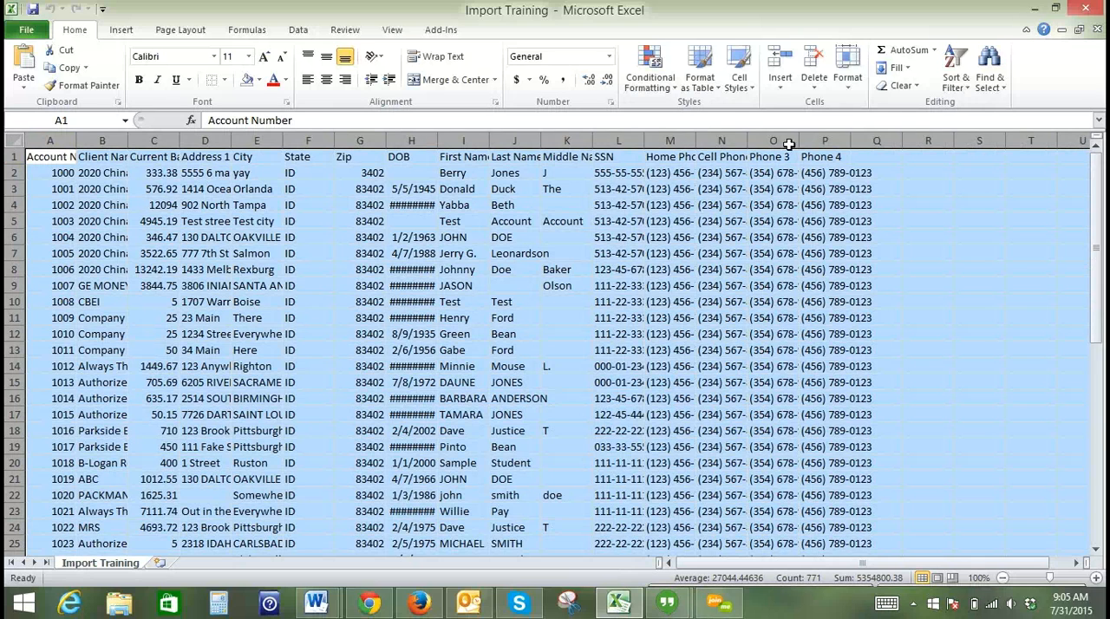
pyautogui.click(848, 78)
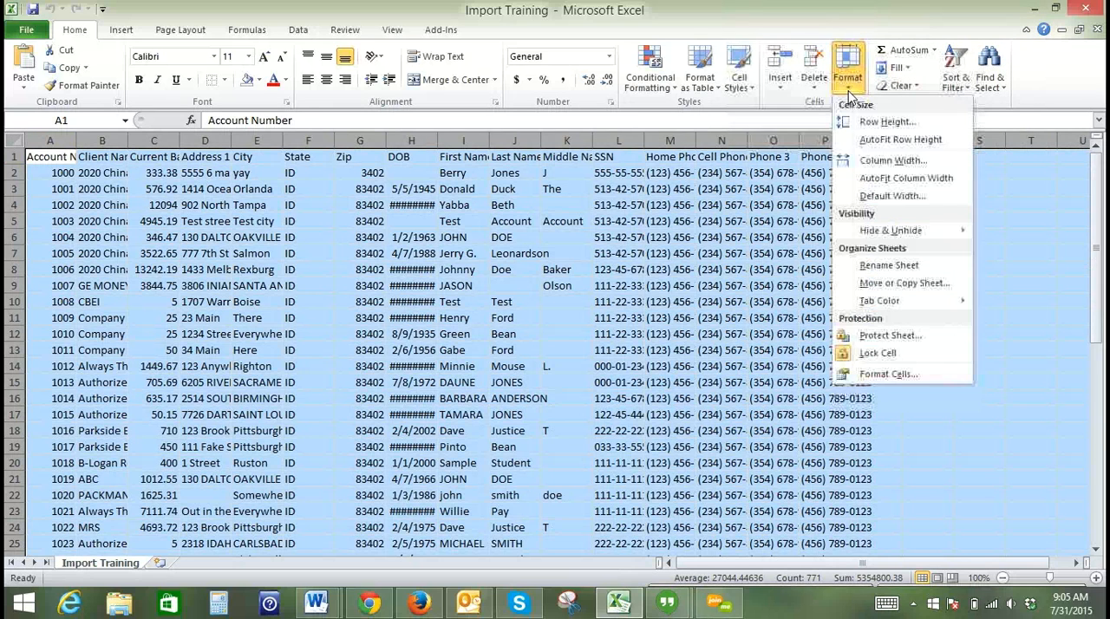
pyautogui.click(880, 180)
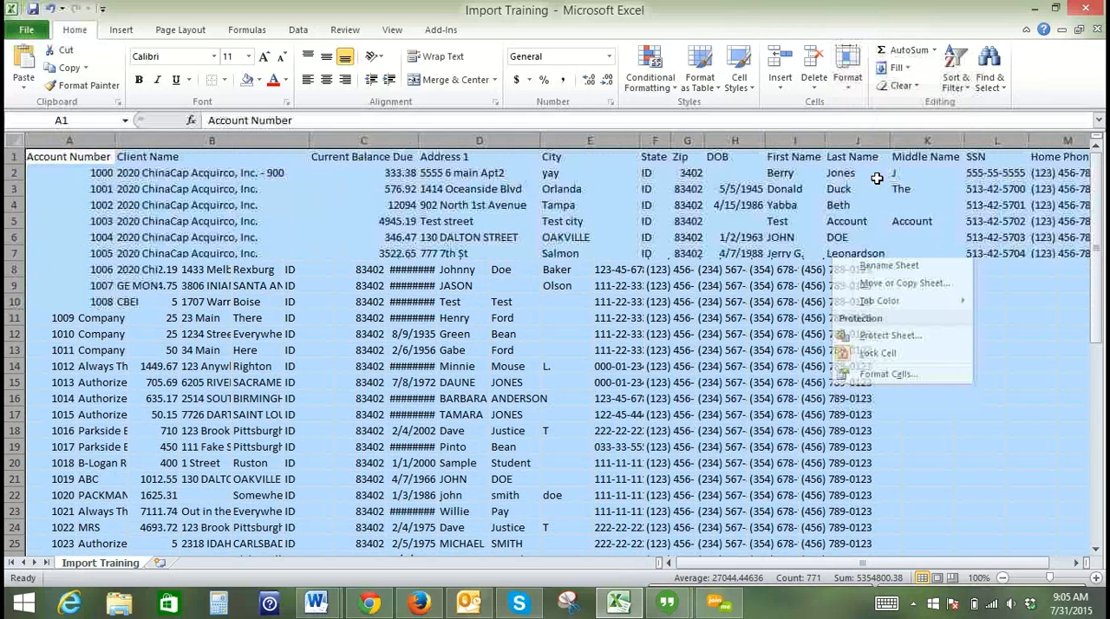
# - Review the Account Number and Client Name columns, and format the Current Balance Due column as Number with 2 decimal places and no thousands separator
pyautogui.click(54, 139)
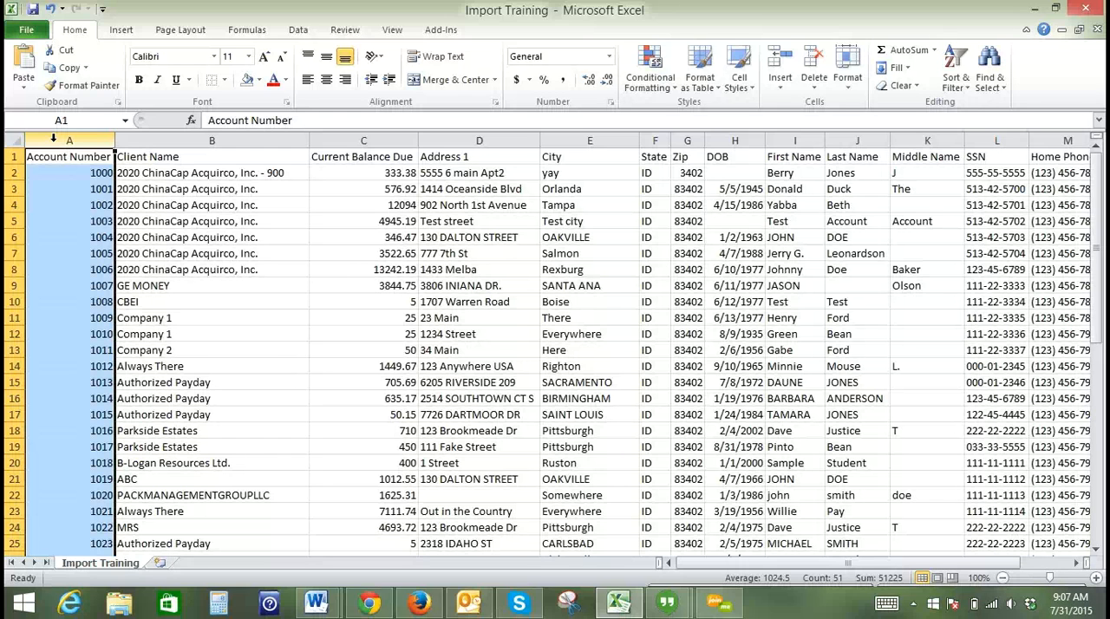
pyautogui.click(143, 140)
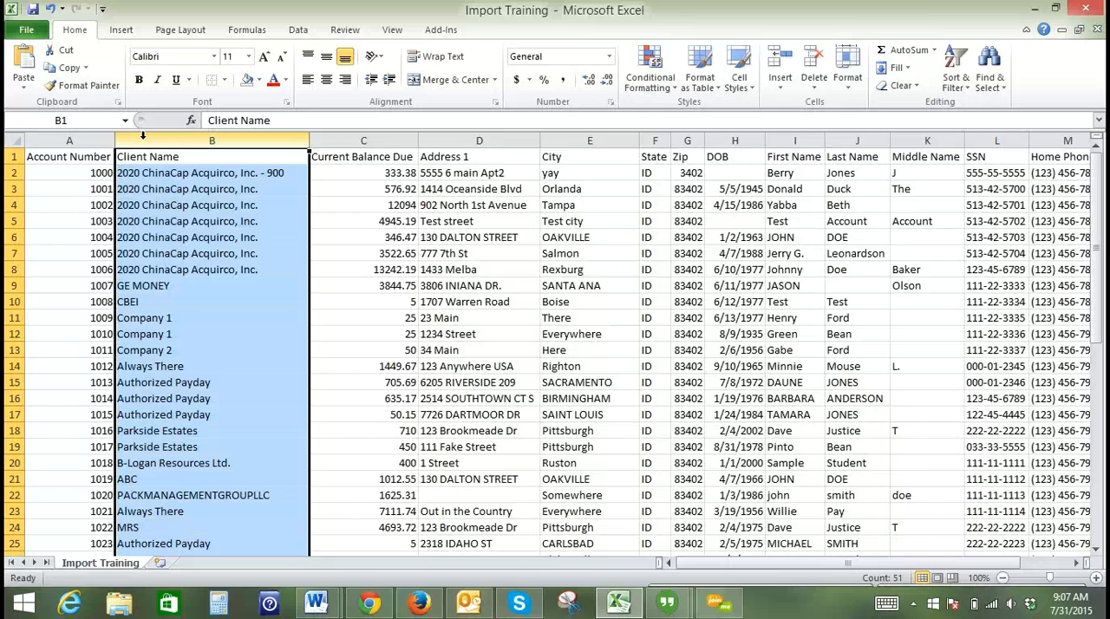
pyautogui.click(338, 136)
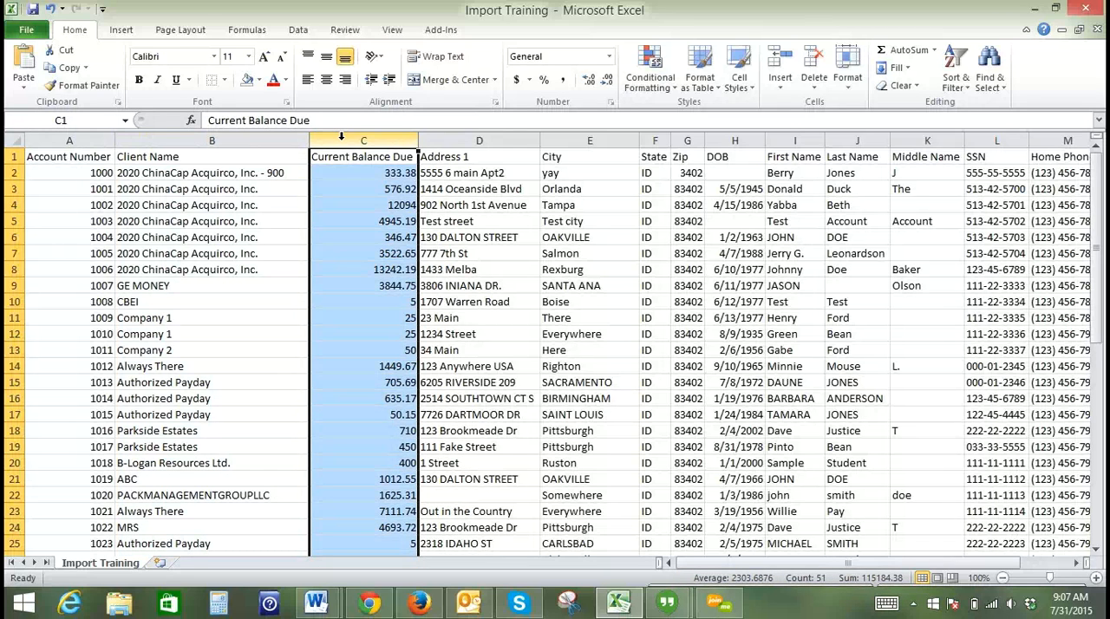
pyautogui.rightClick(342, 139)
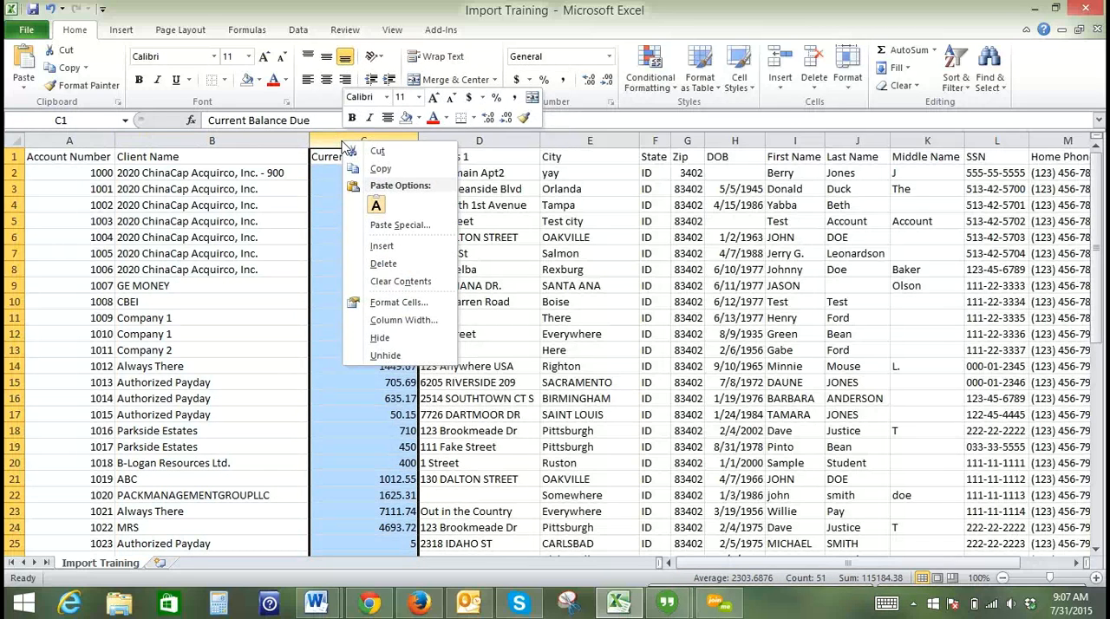
pyautogui.click(417, 303)
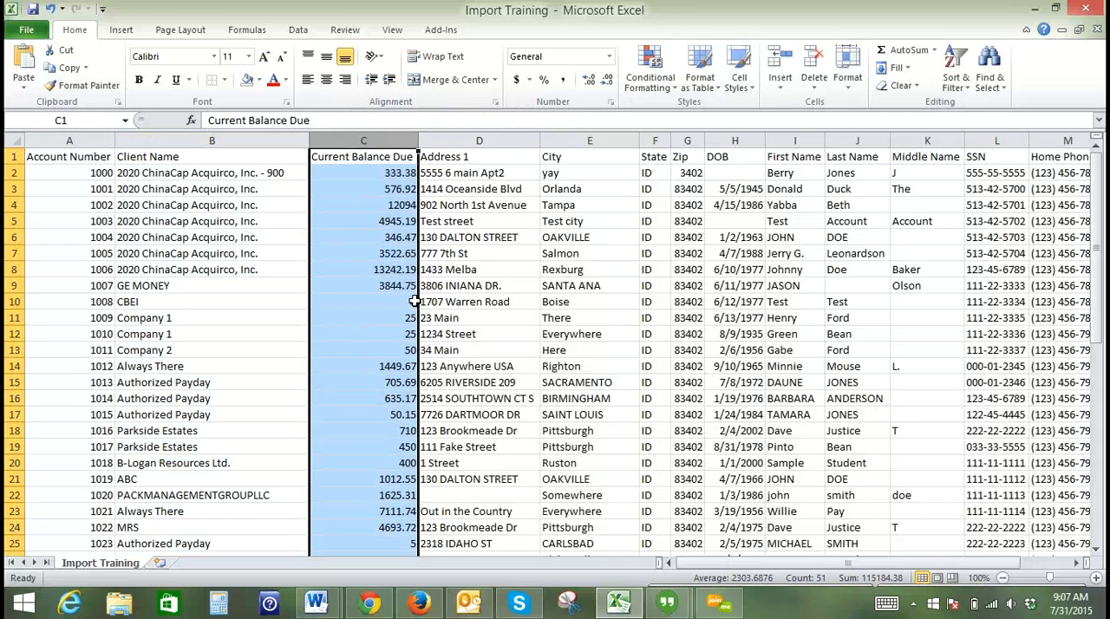
pyautogui.click(259, 189)
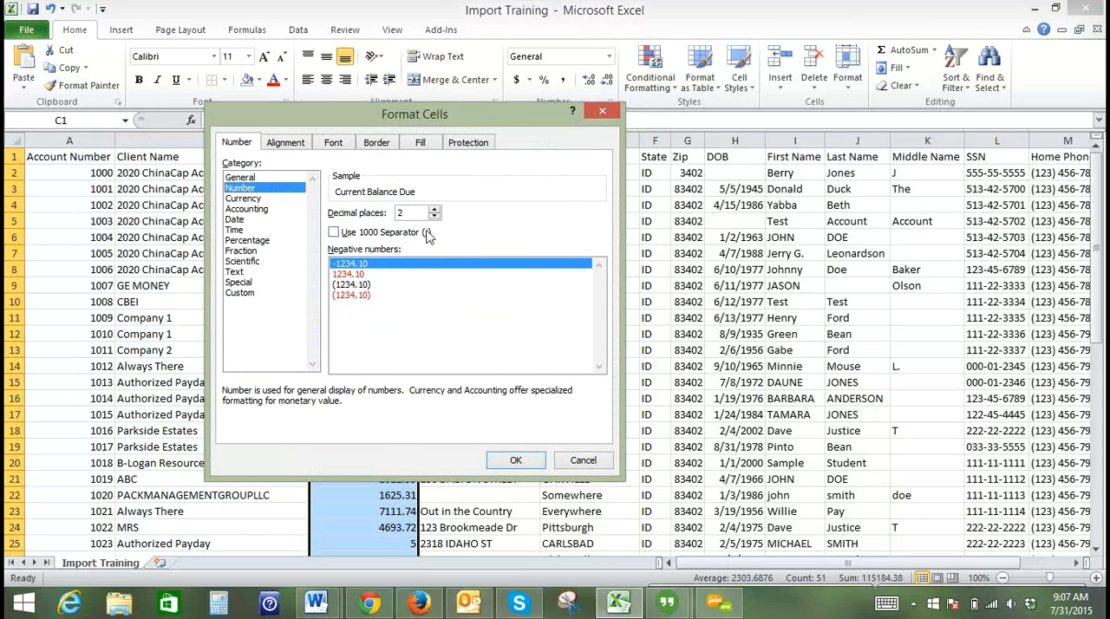
pyautogui.click(511, 461)
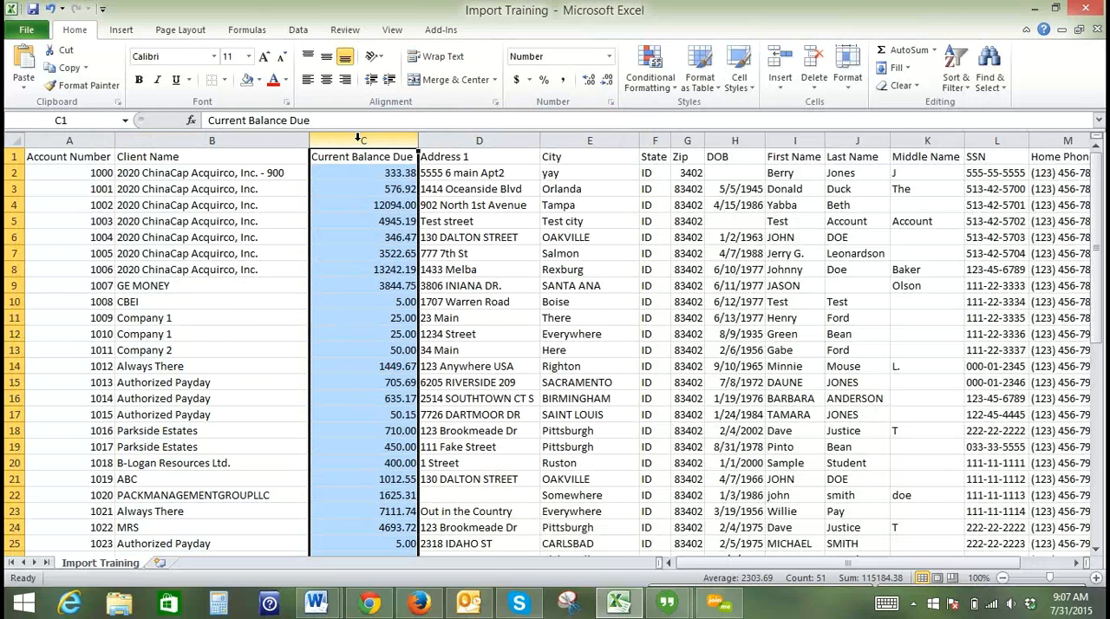
# - Review the Address 1, City and State columns, and format the Zip column with the Special category's Zip Code type
pyautogui.click(484, 139)
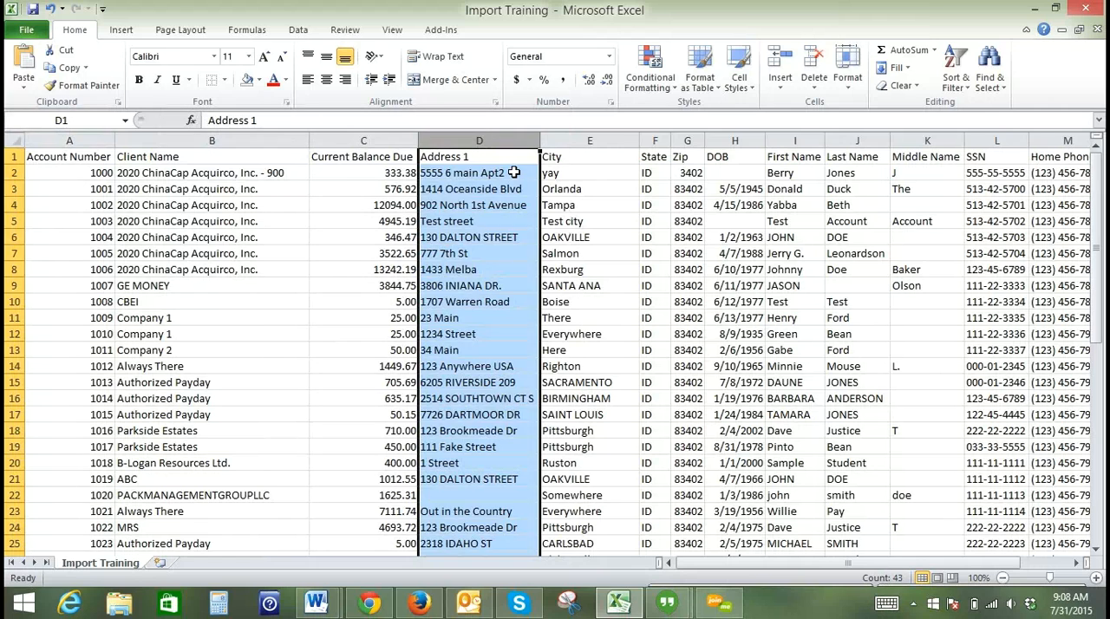
pyautogui.click(514, 173)
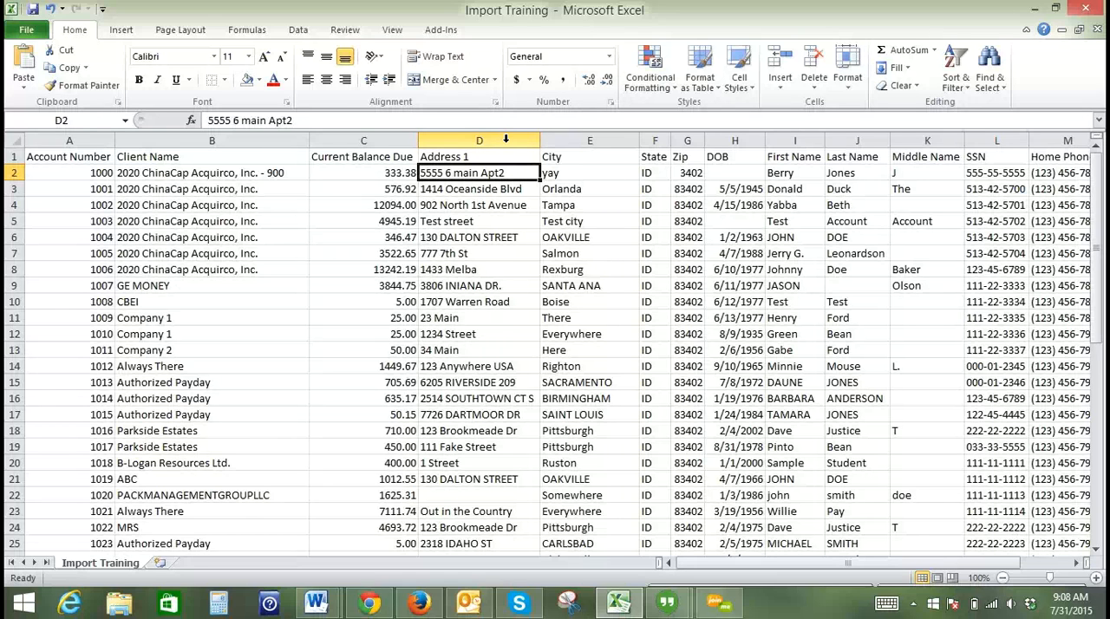
pyautogui.click(617, 137)
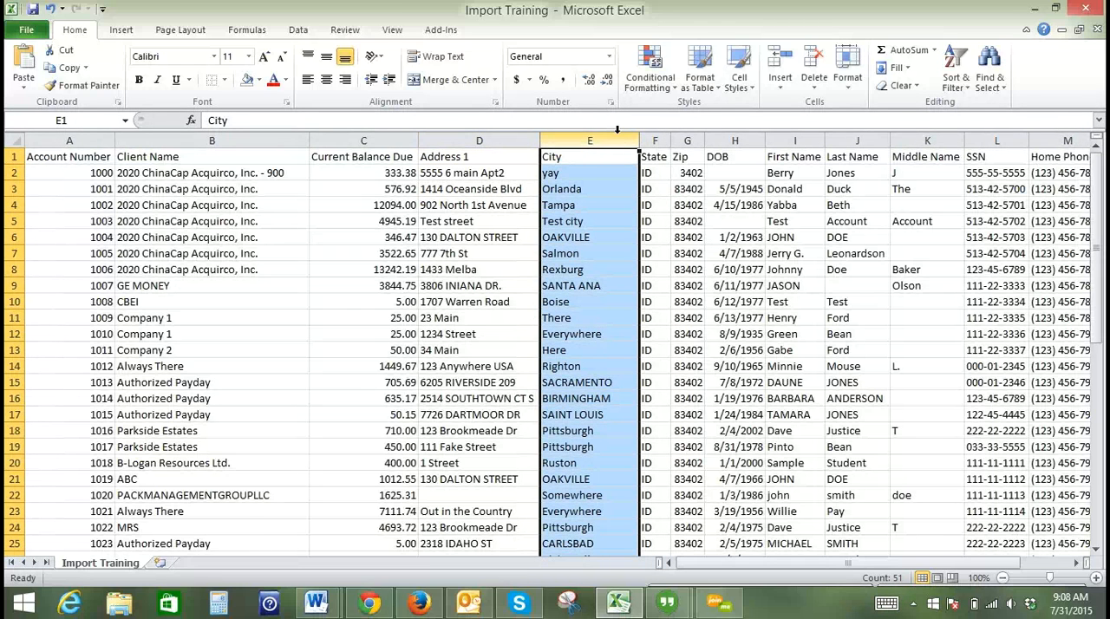
pyautogui.click(655, 135)
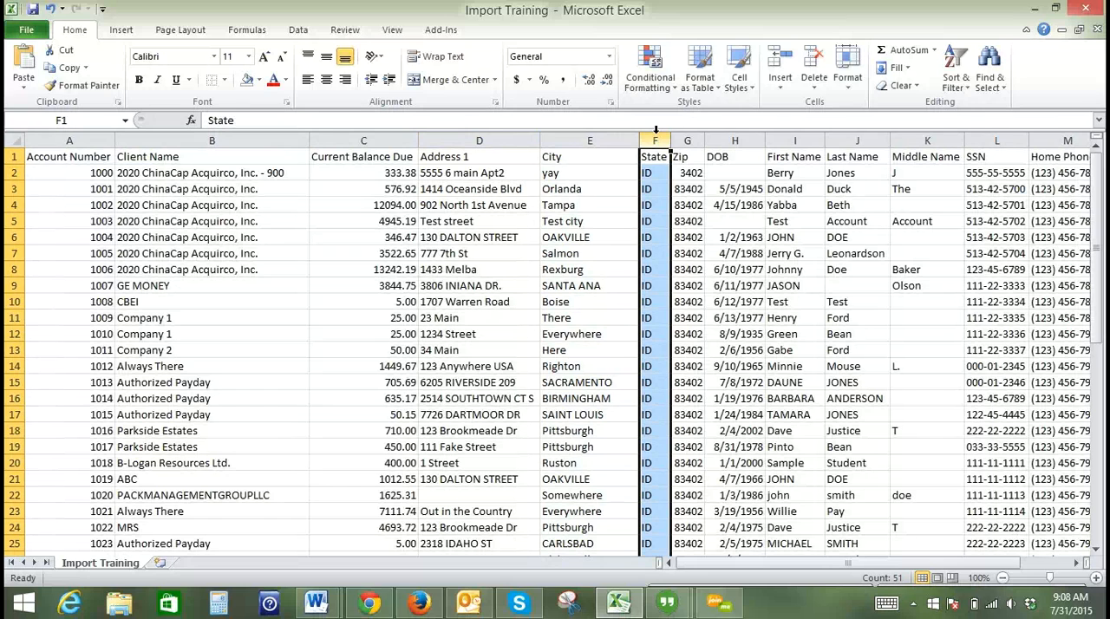
pyautogui.click(685, 139)
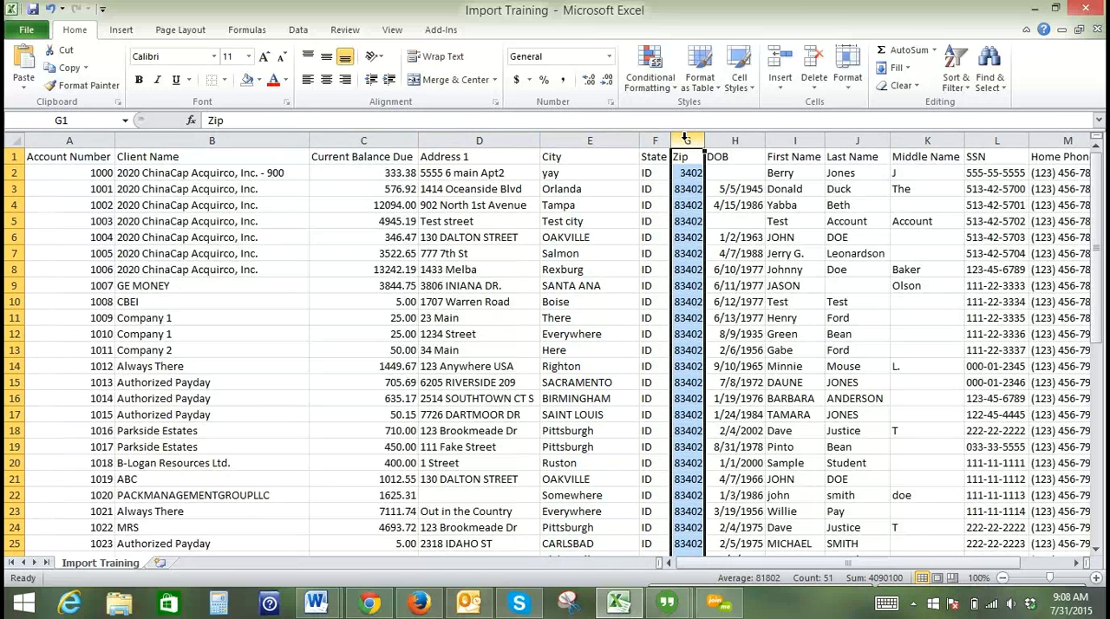
pyautogui.rightClick(685, 139)
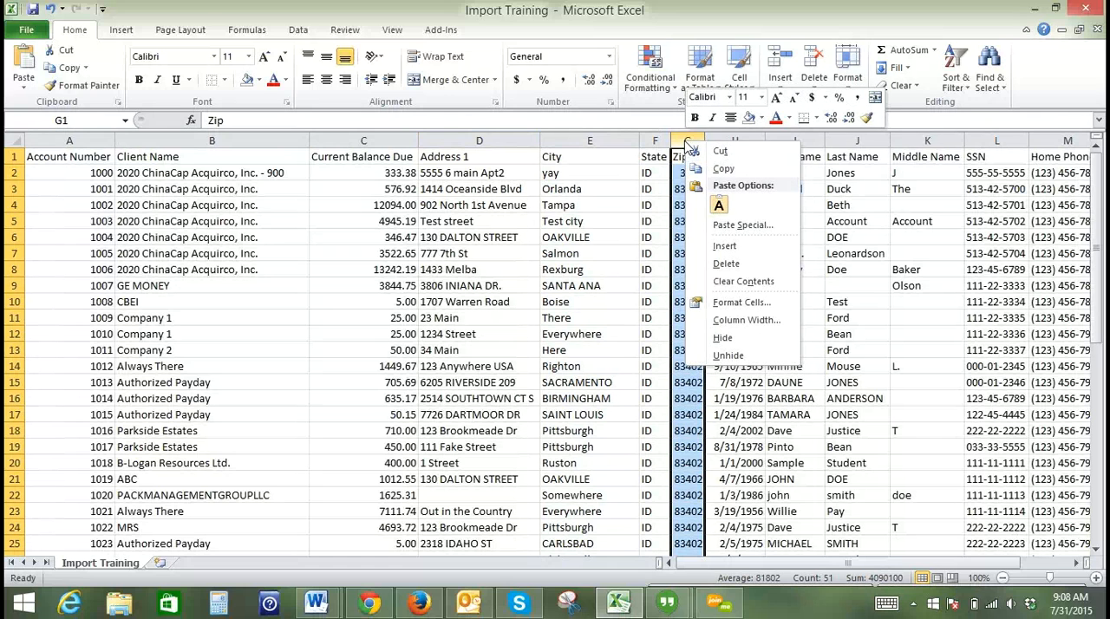
pyautogui.click(752, 307)
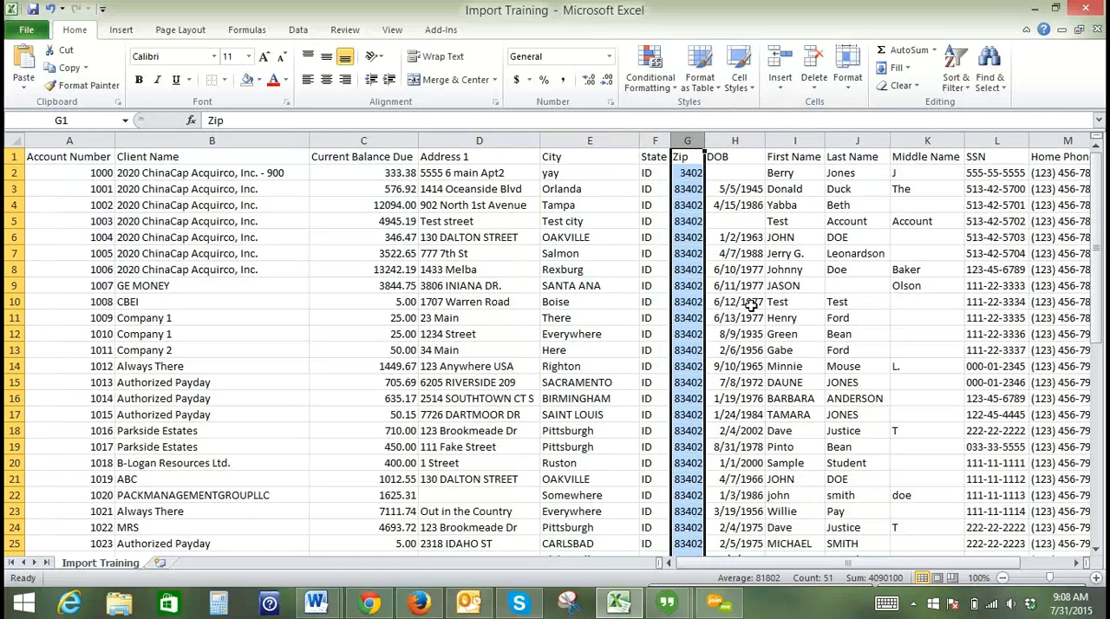
pyautogui.click(598, 290)
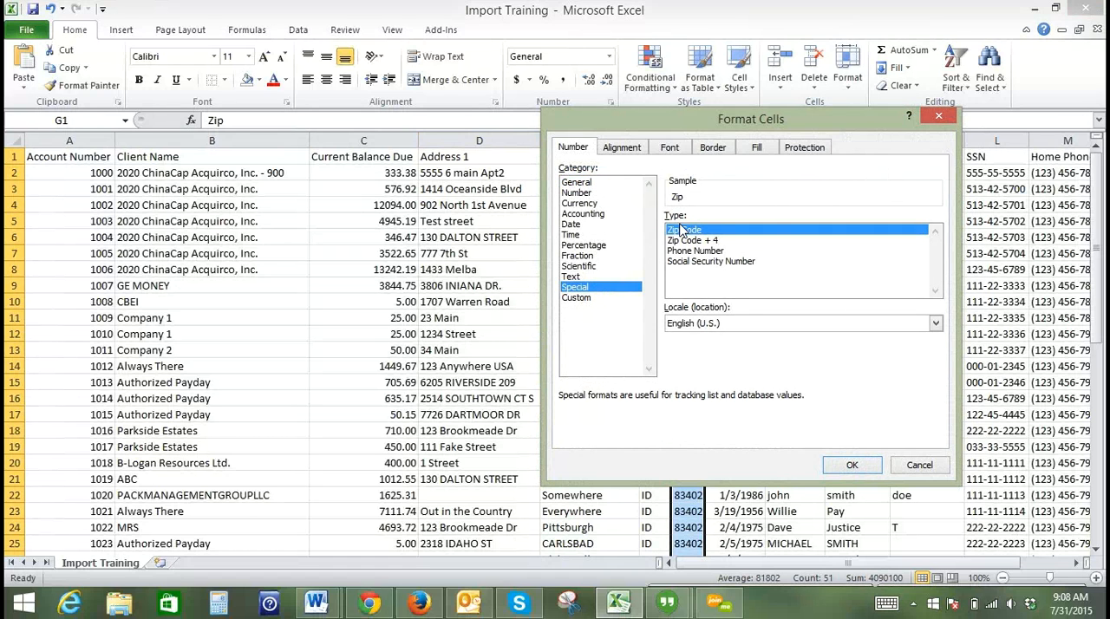
pyautogui.click(859, 467)
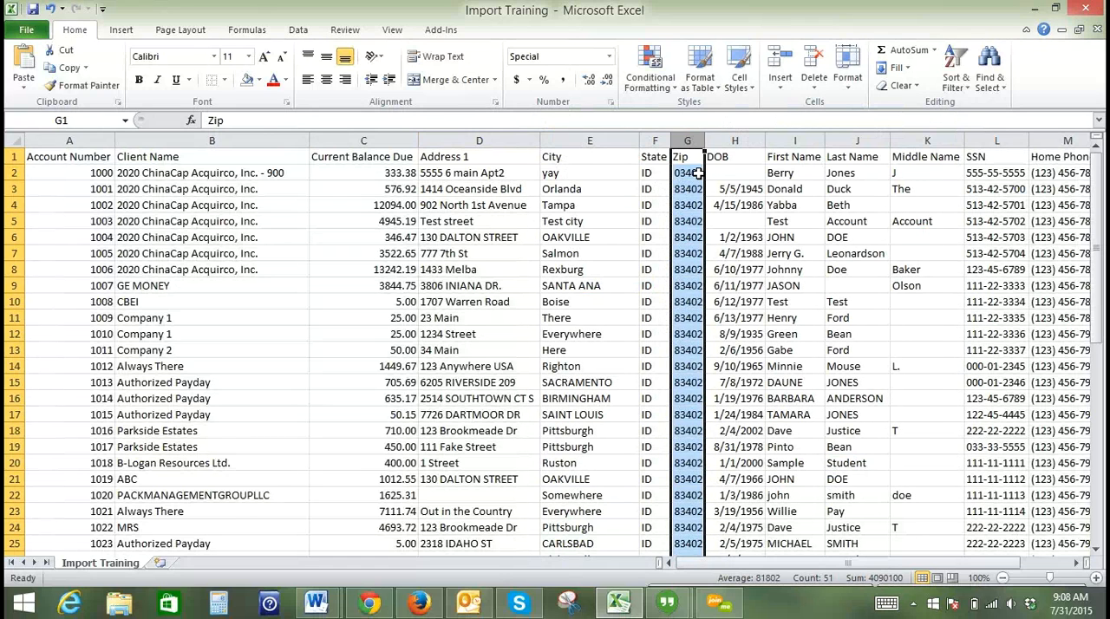
pyautogui.click(698, 173)
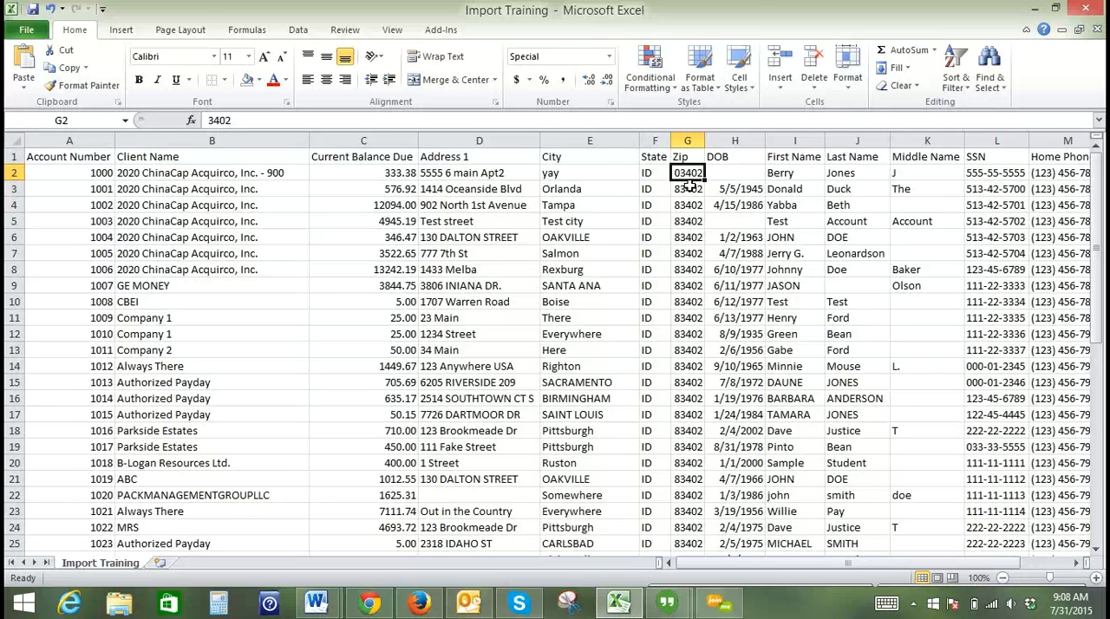
# - Format the DOB column as Date using the *3/14/2001 type, and check a cell in it
pyautogui.click(736, 138)
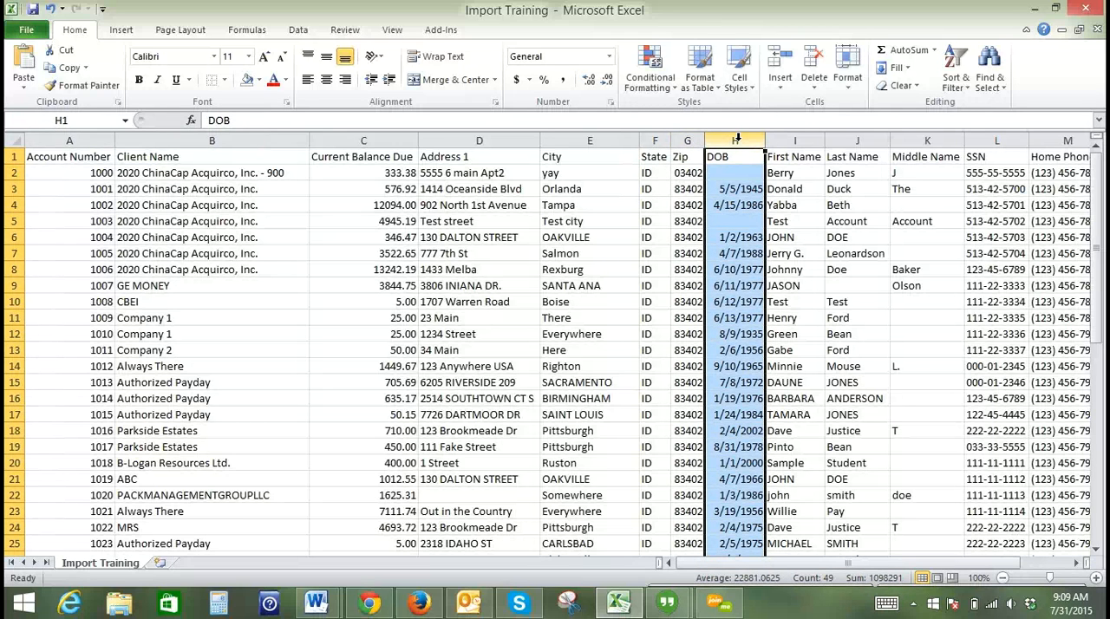
pyautogui.rightClick(736, 137)
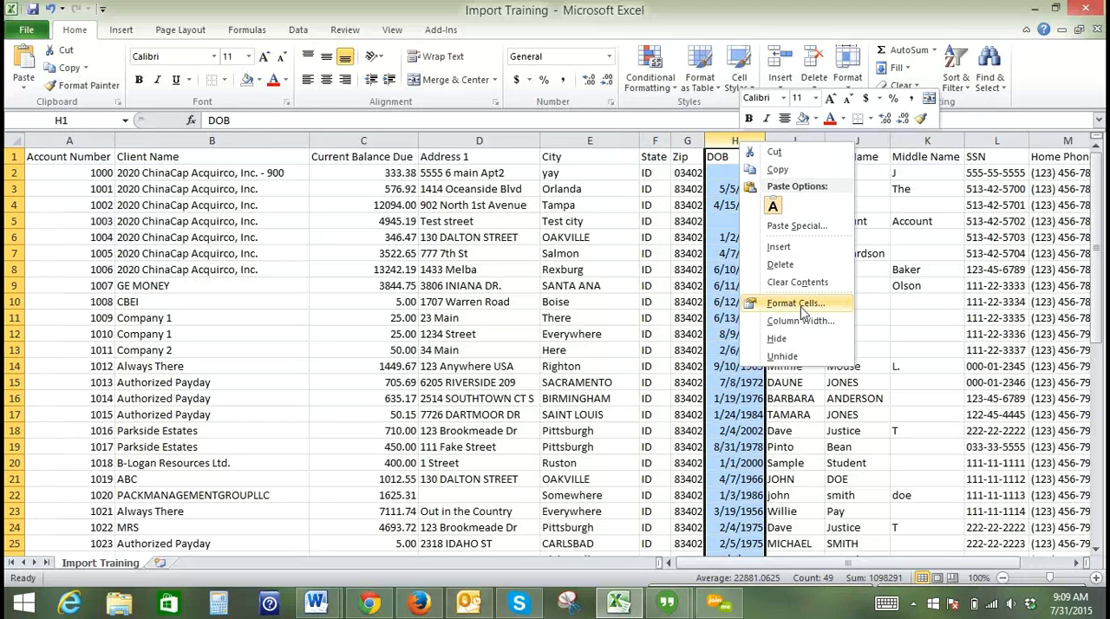
pyautogui.click(796, 303)
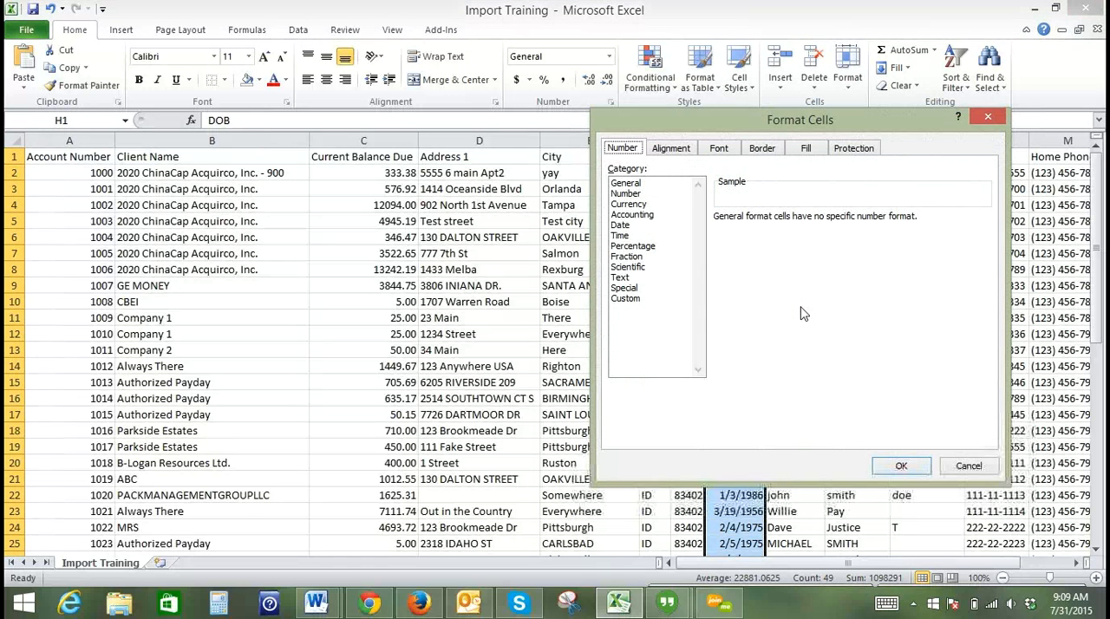
pyautogui.click(638, 227)
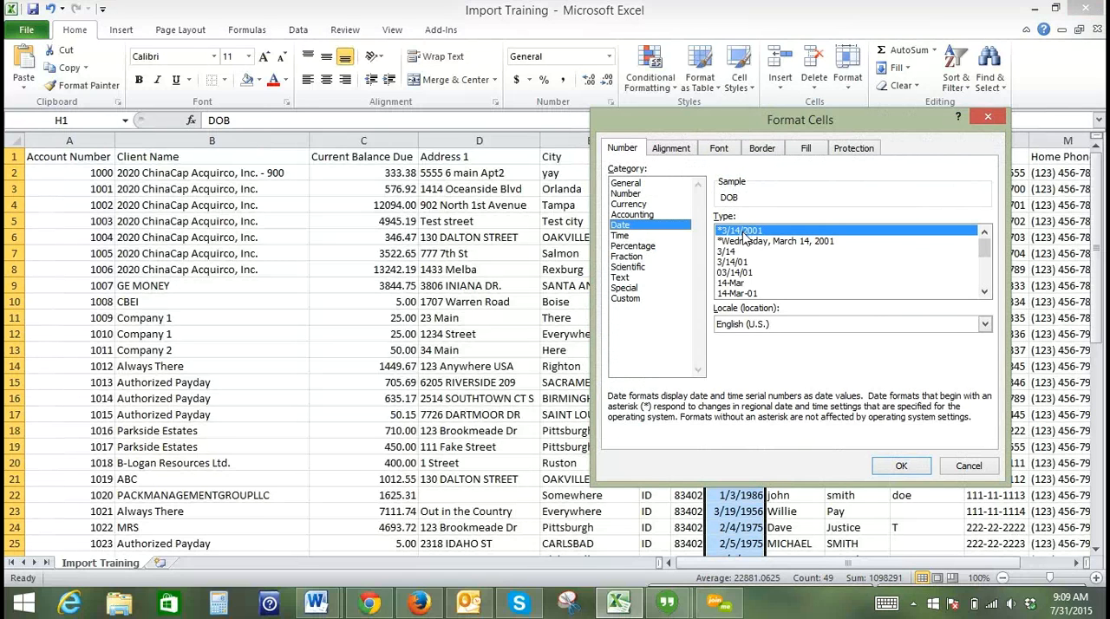
pyautogui.click(917, 473)
pyautogui.click(734, 184)
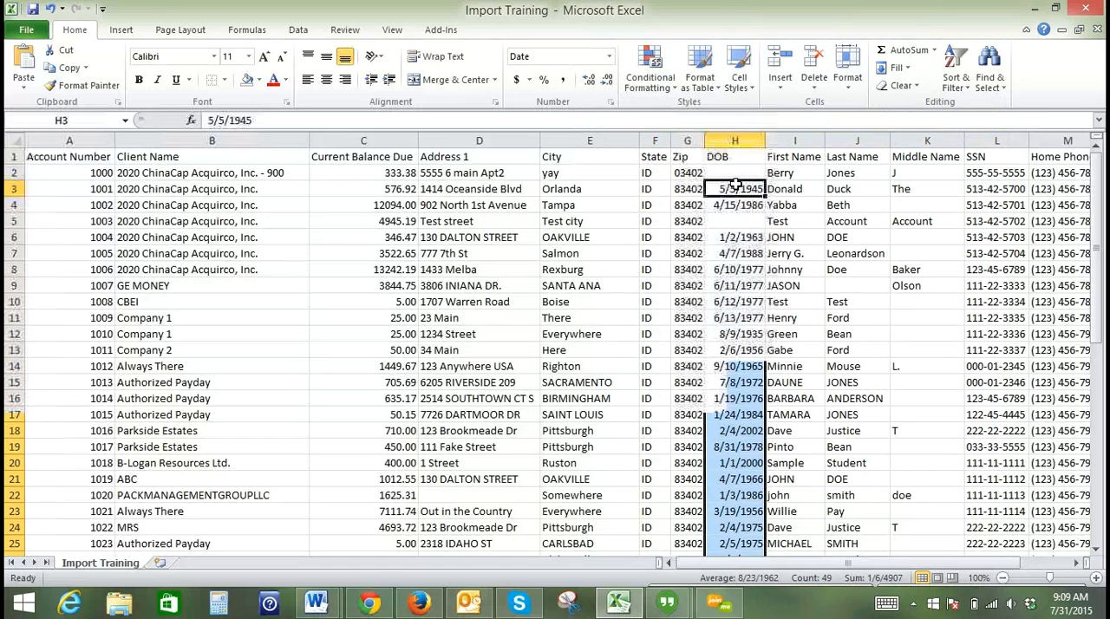
# - Review the First Name, Last Name and Middle Name columns, and format the SSN column with the Special category's Social Security Number type
pyautogui.click(793, 132)
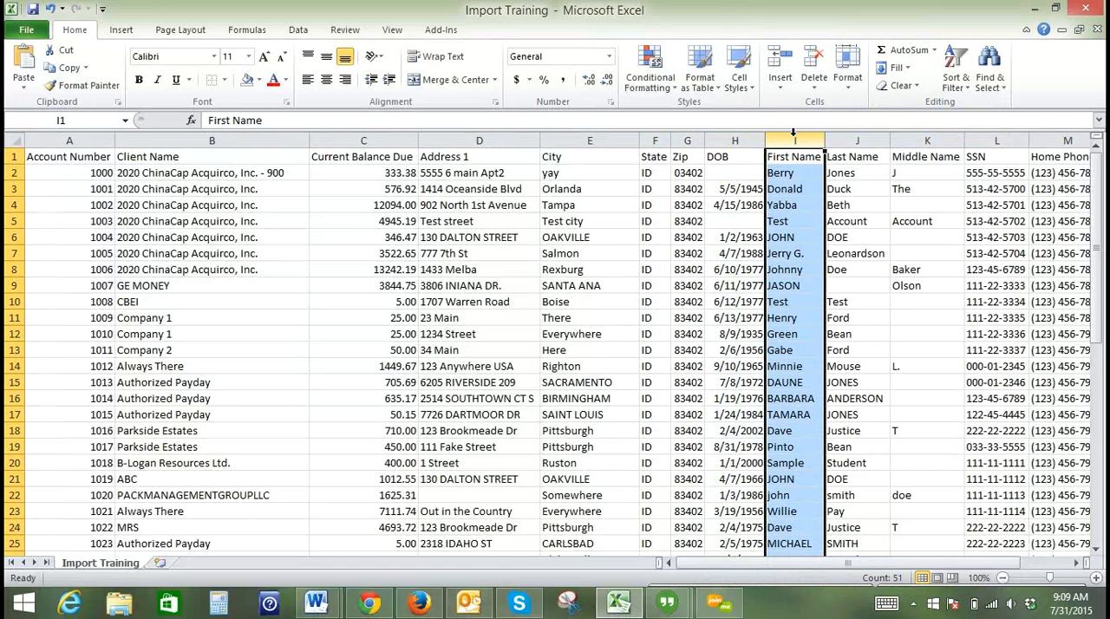
pyautogui.click(834, 139)
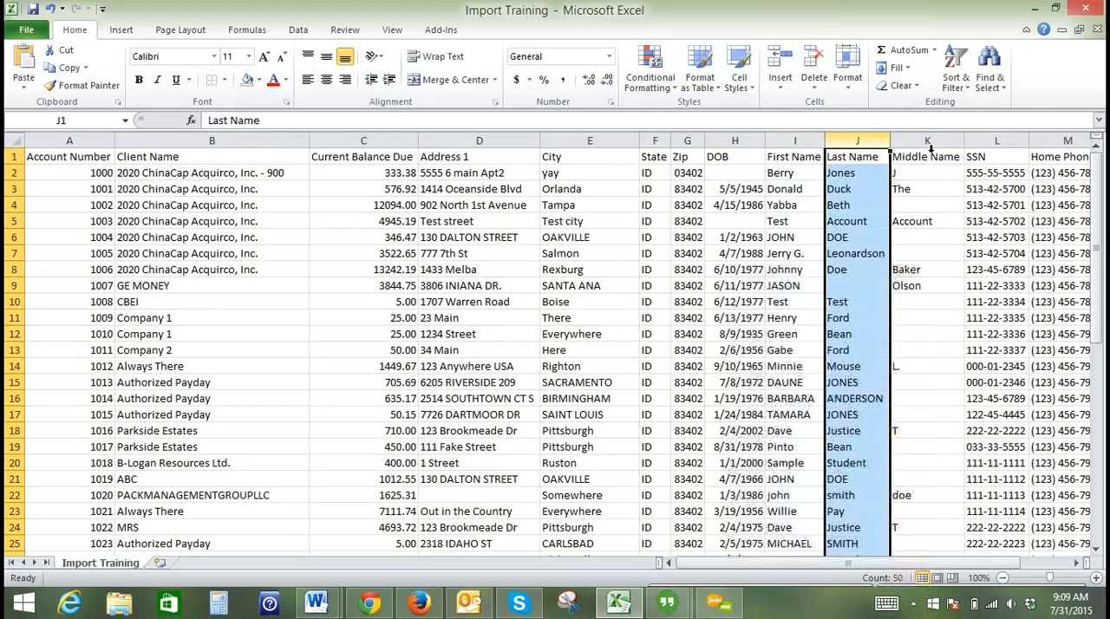
pyautogui.click(936, 139)
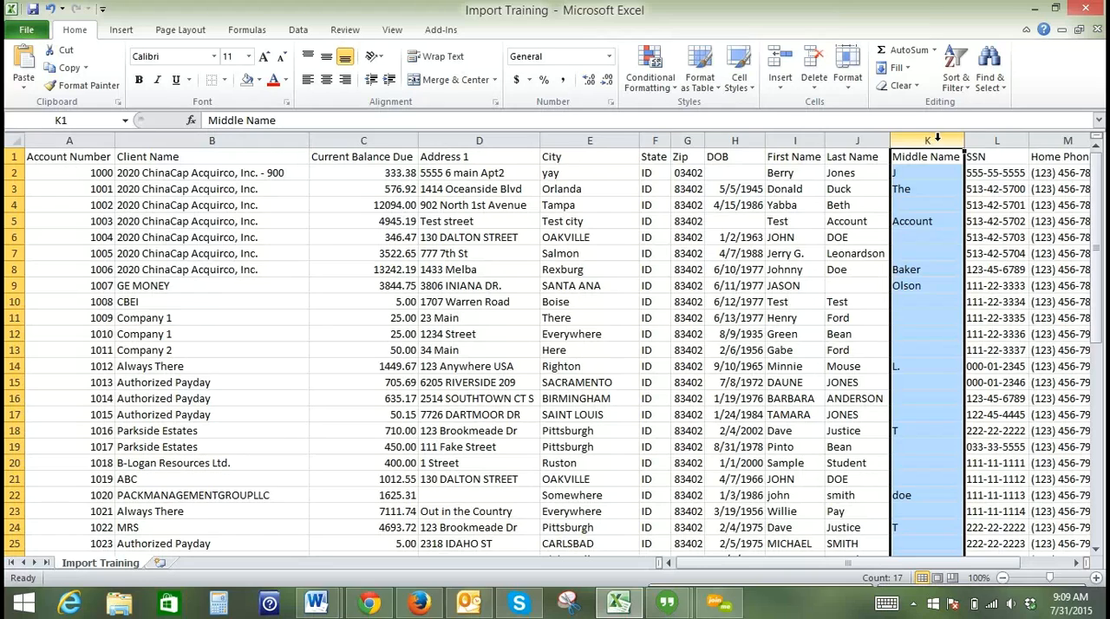
pyautogui.click(1078, 564)
pyautogui.click(1078, 563)
pyautogui.click(1078, 564)
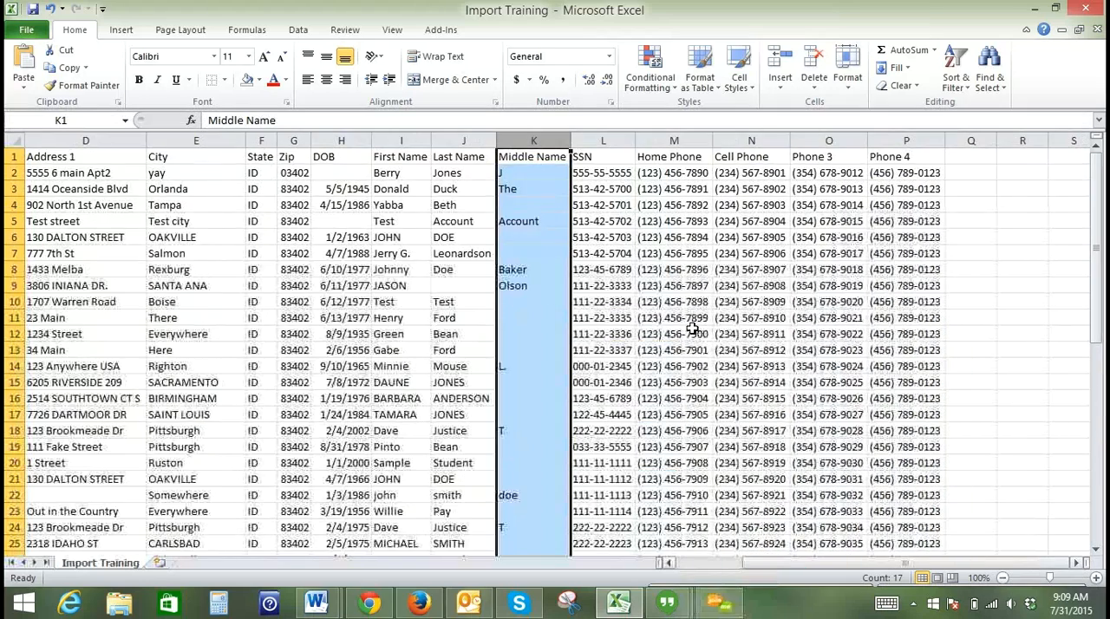
pyautogui.click(609, 139)
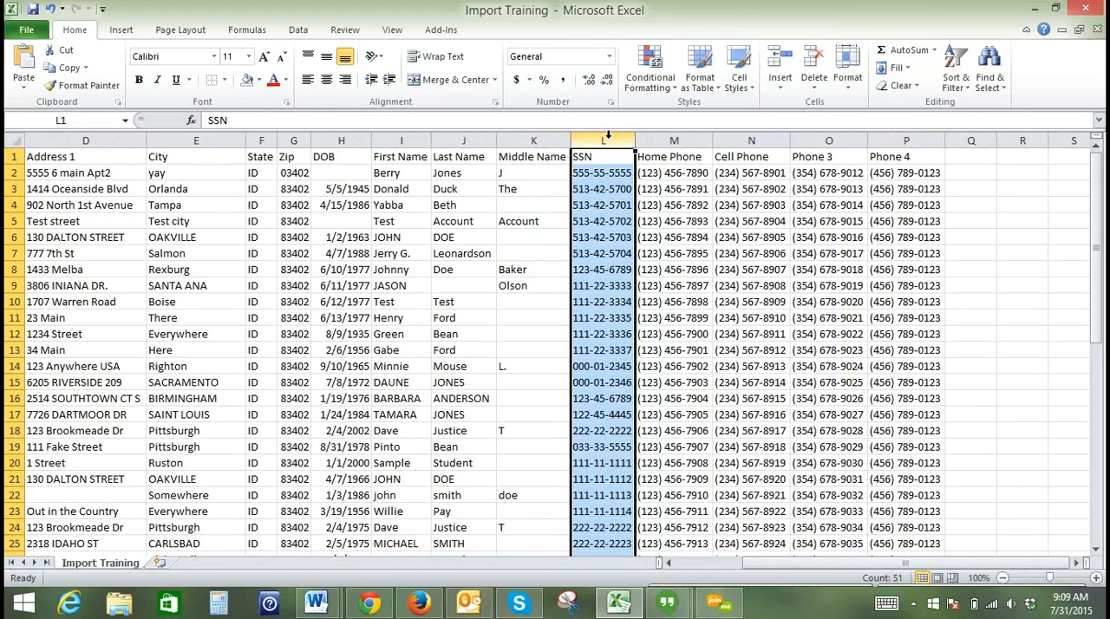
pyautogui.rightClick(608, 138)
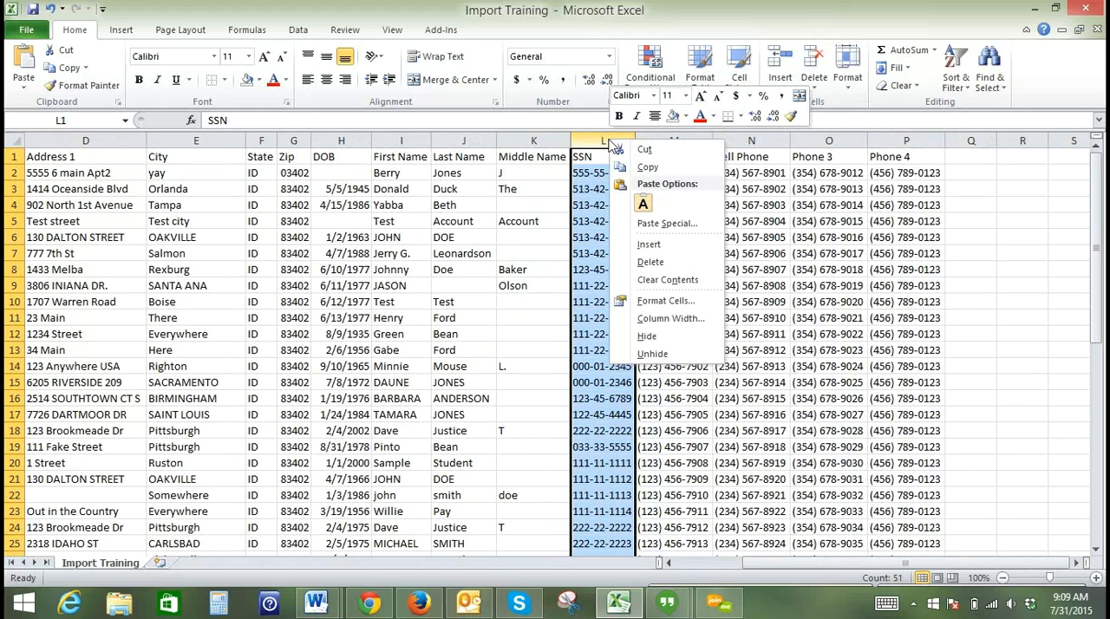
pyautogui.click(652, 303)
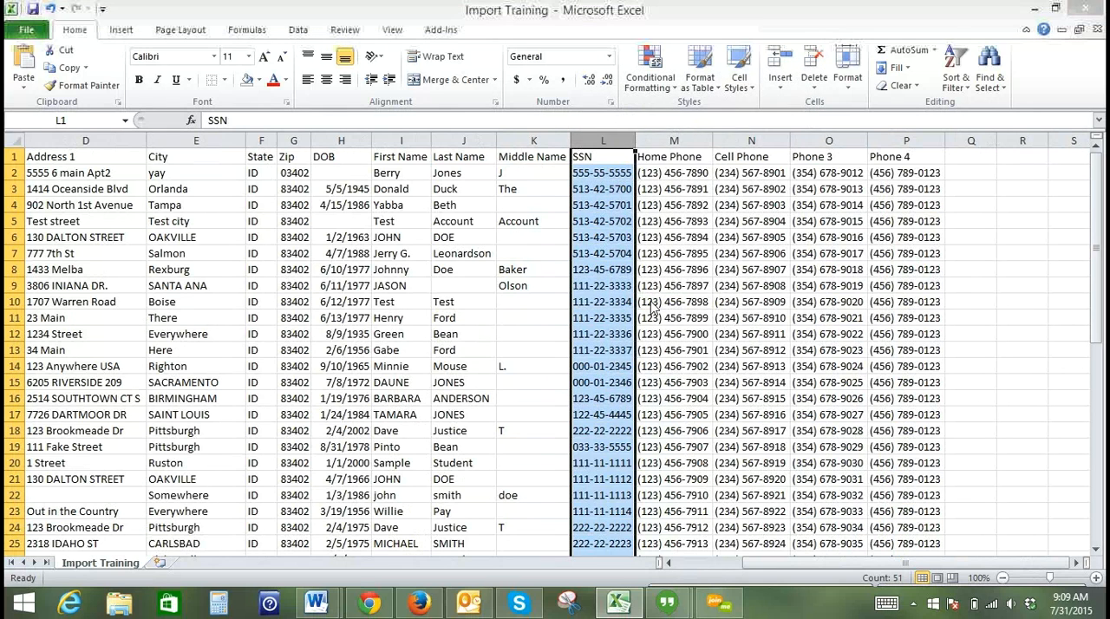
pyautogui.click(490, 284)
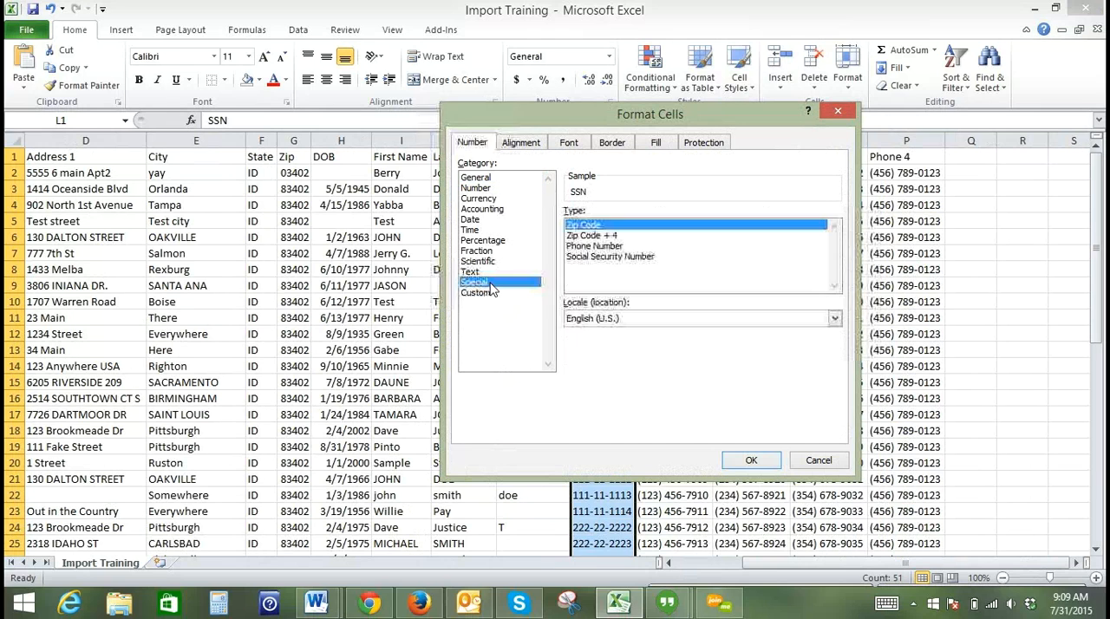
pyautogui.click(589, 259)
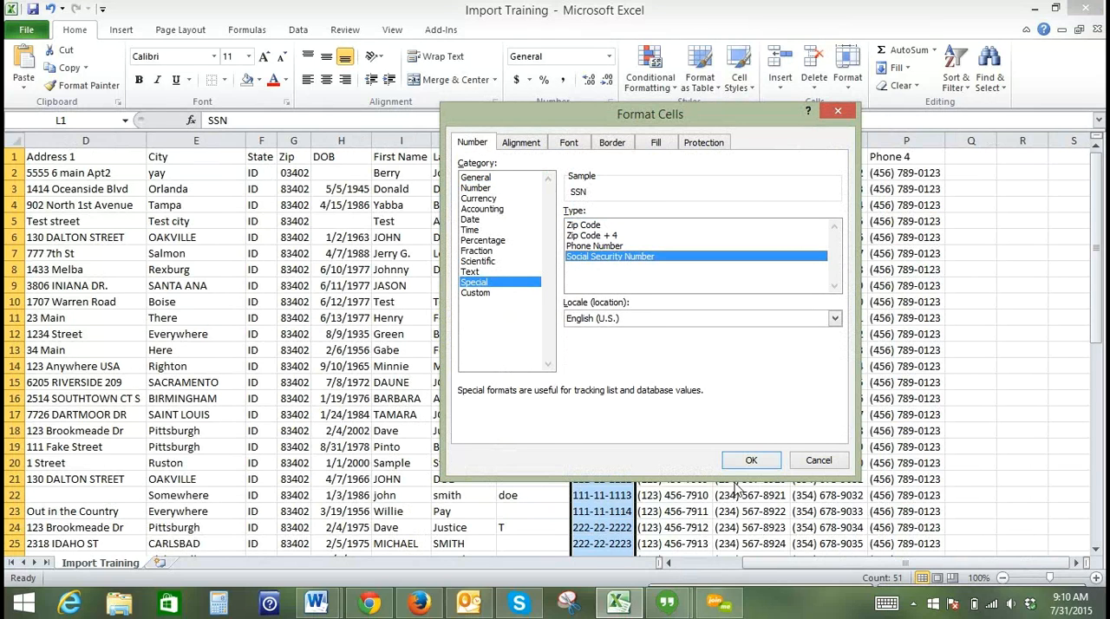
pyautogui.click(749, 459)
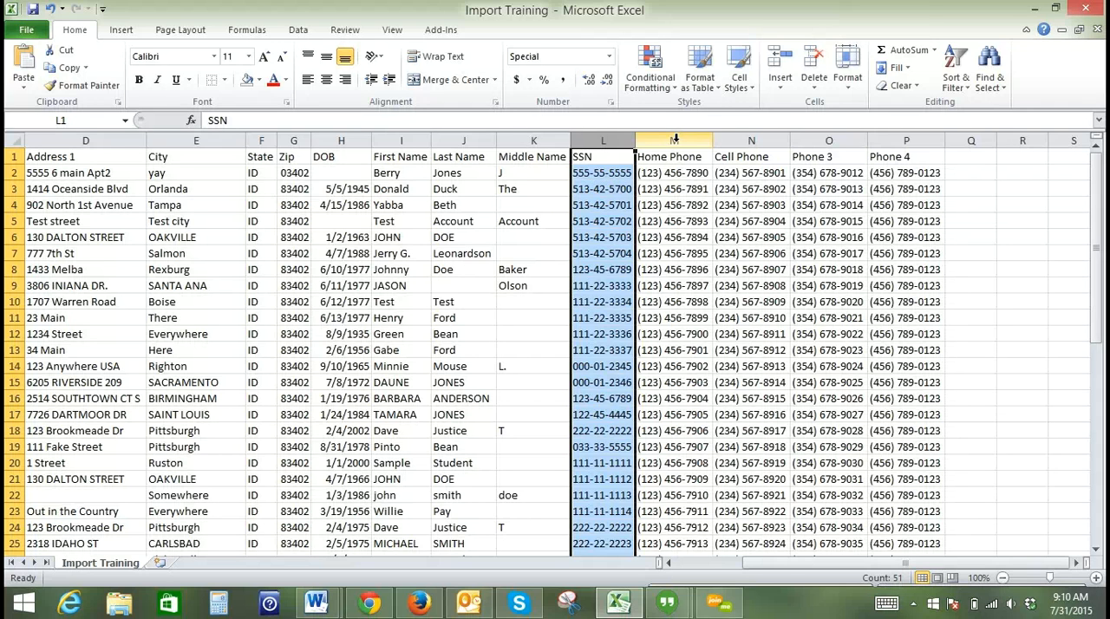
# - Format the Home Phone, Cell Phone, Phone 3 and Phone 4 columns with the Special category's Phone Number type, and check a Home Phone cell
pyautogui.click(674, 139)
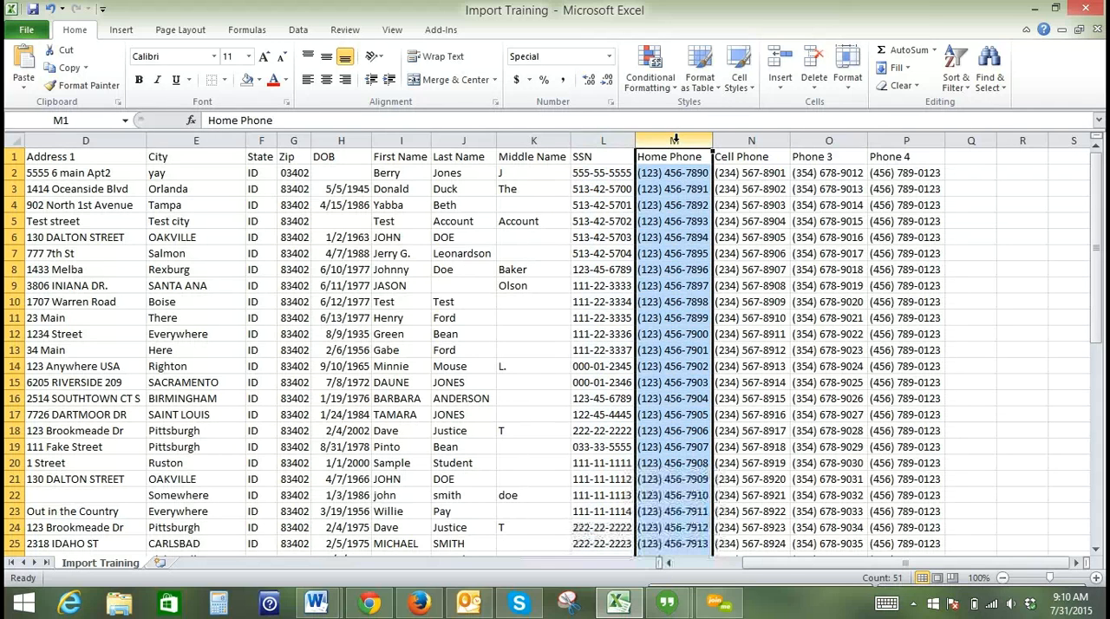
pyautogui.keyDown('shift'); pyautogui.click(907, 135); pyautogui.keyUp('shift')
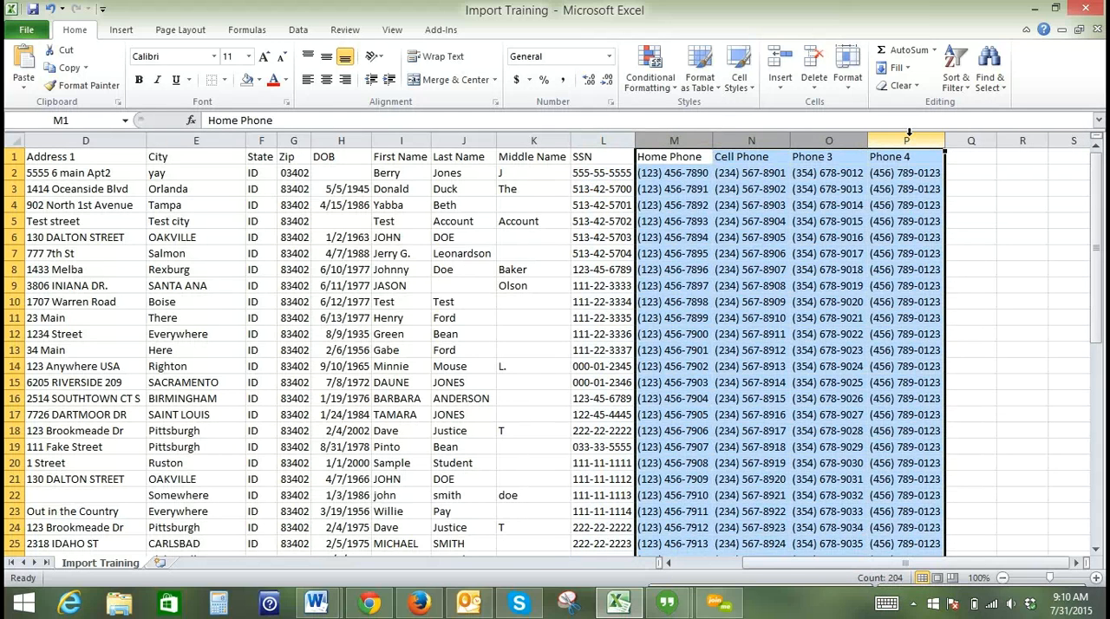
pyautogui.rightClick(908, 135)
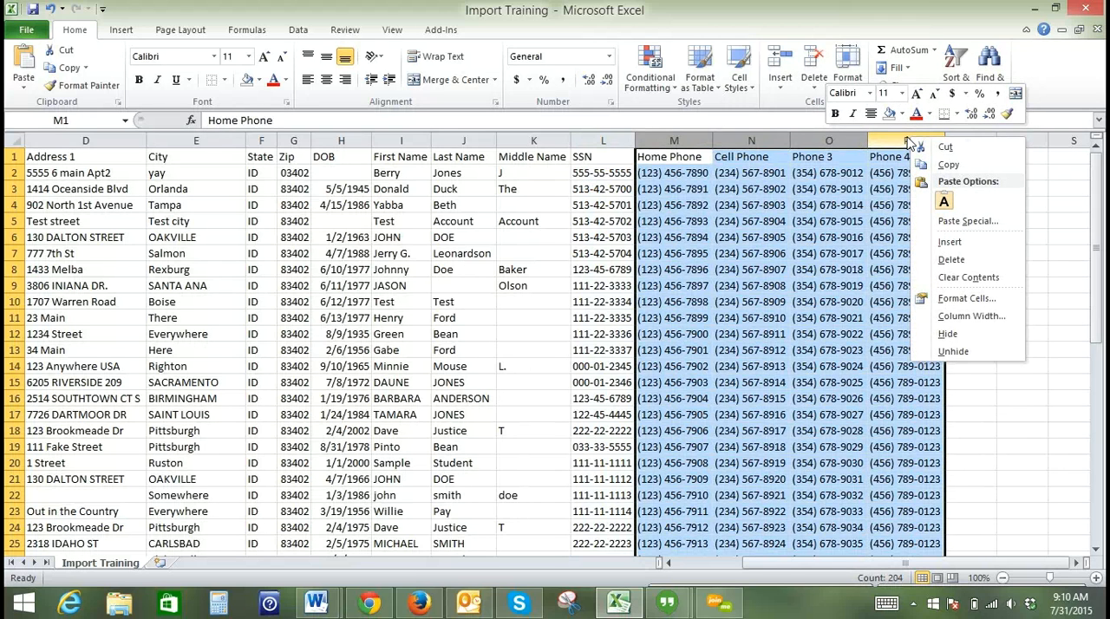
pyautogui.click(960, 304)
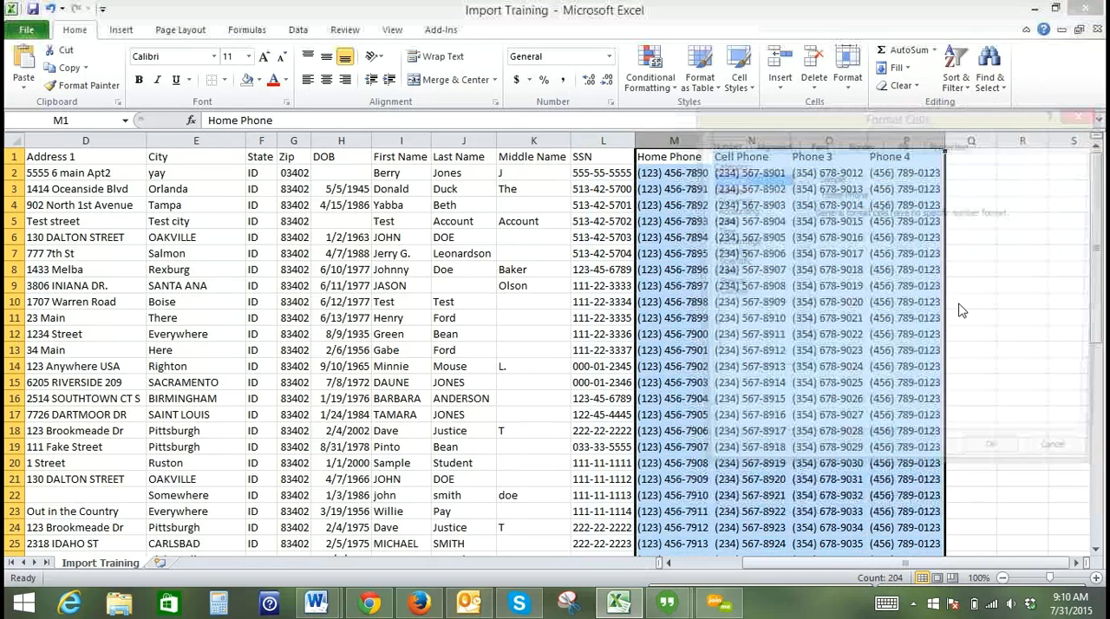
pyautogui.click(729, 286)
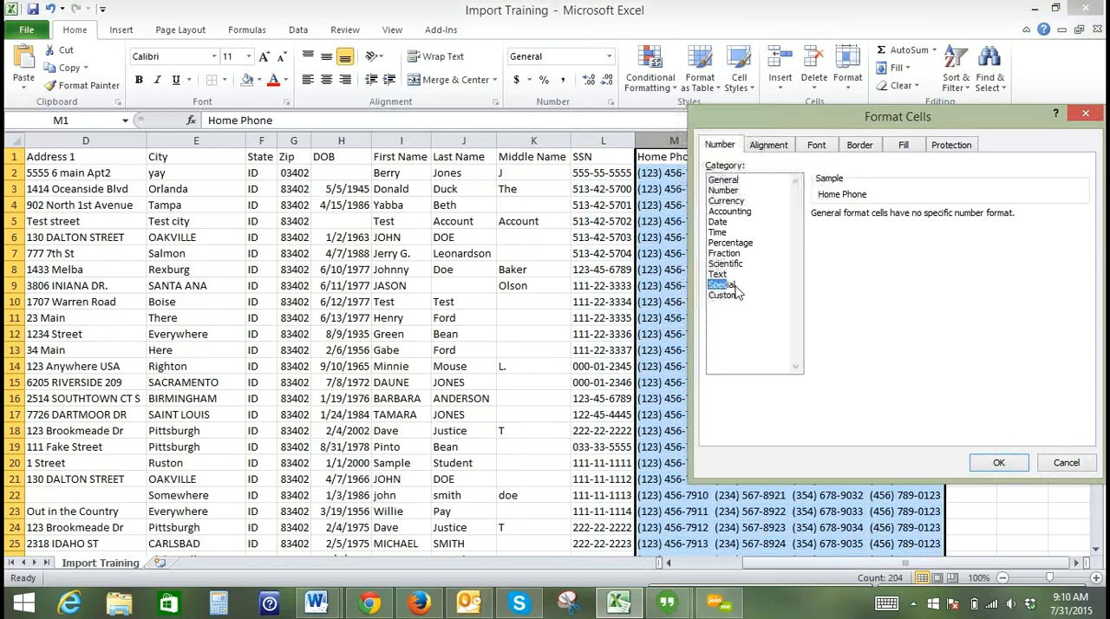
pyautogui.click(845, 249)
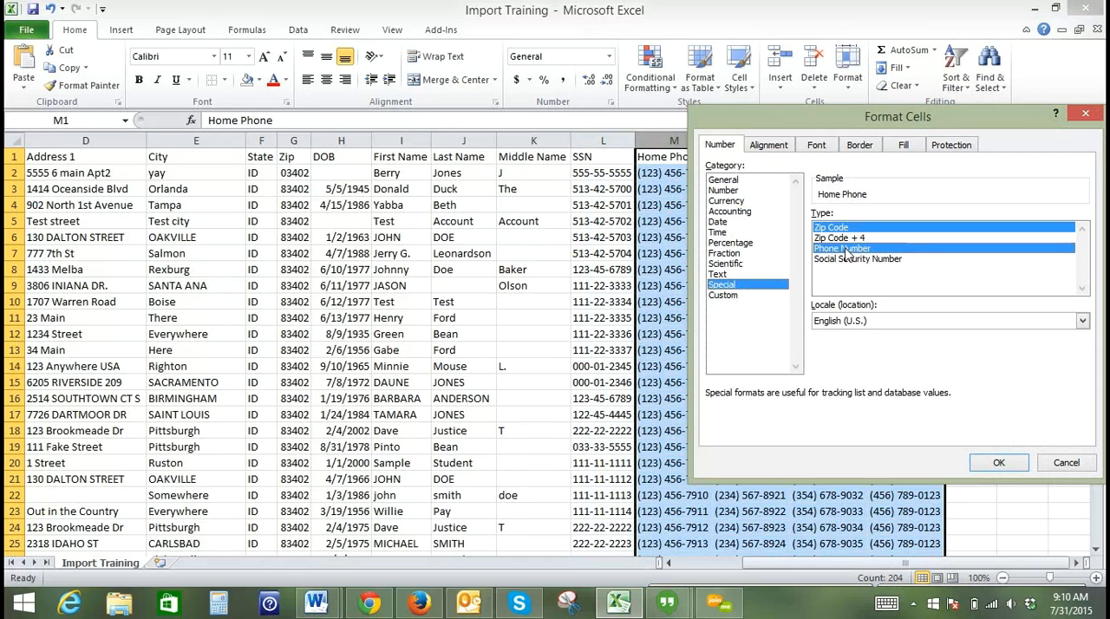
pyautogui.click(998, 462)
pyautogui.click(668, 174)
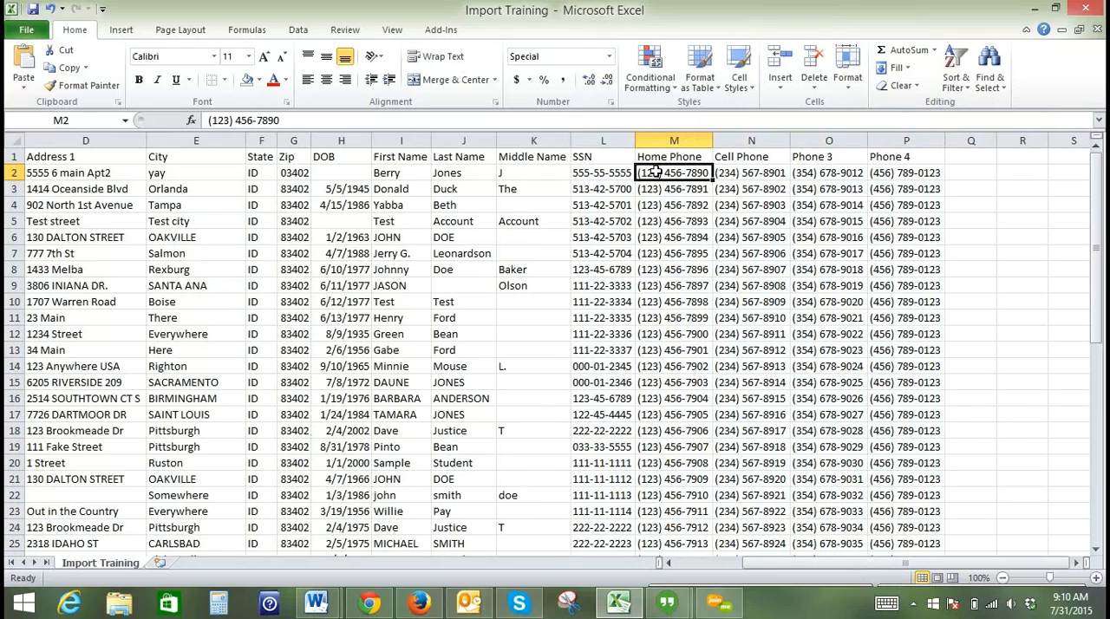
# - Save the Import Training workbook, keeping it in CSV (Comma delimited) format
pyautogui.moveTo(789, 564); pyautogui.dragTo(676, 573)
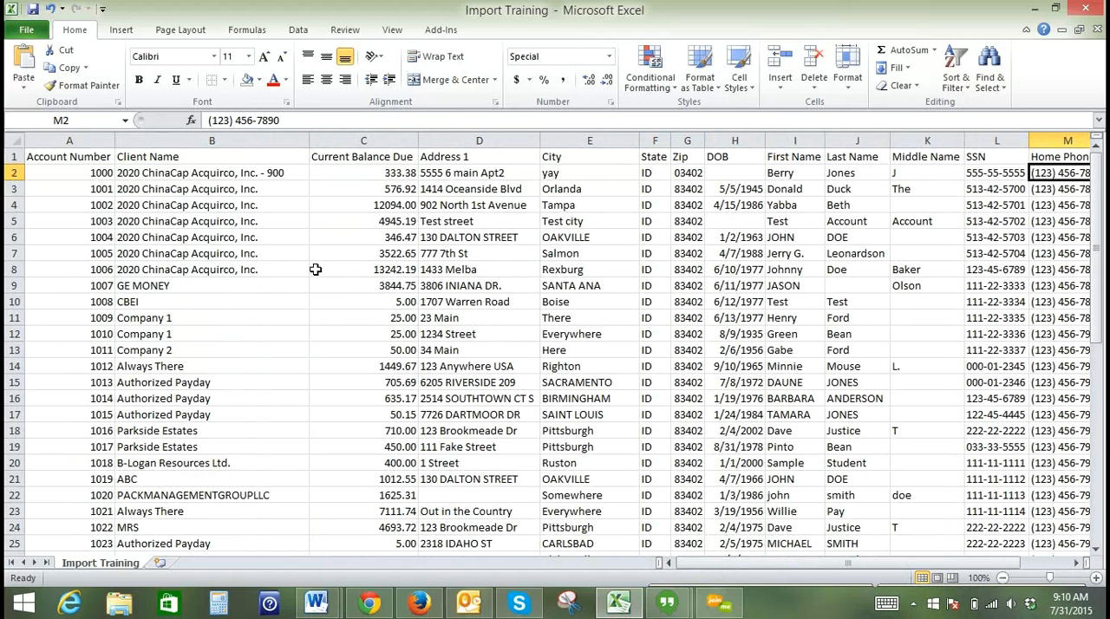
pyautogui.click(33, 9)
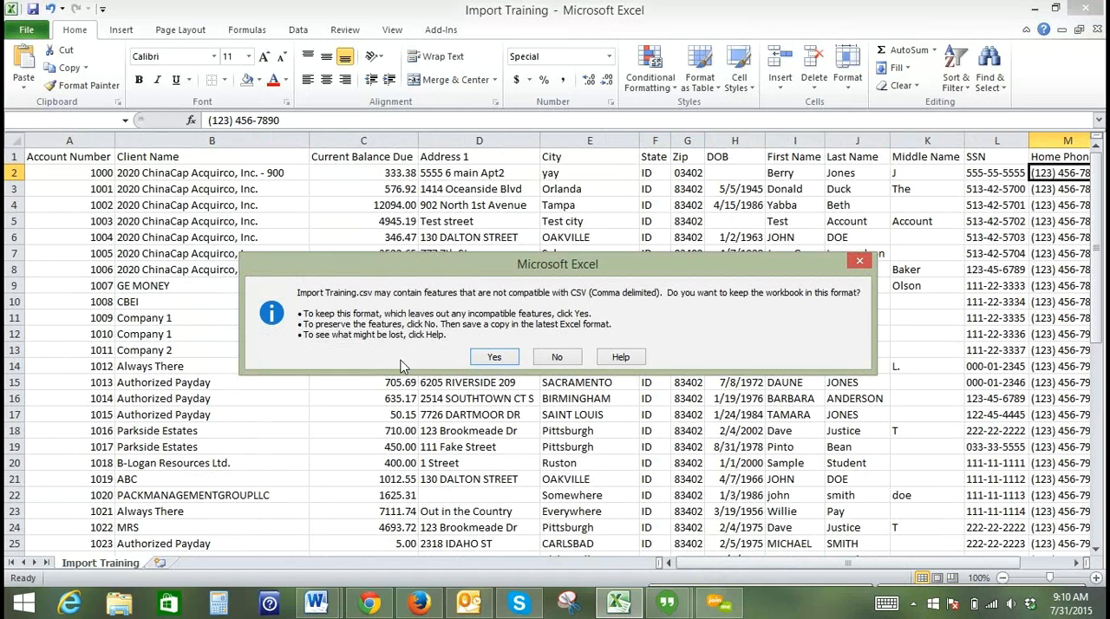
pyautogui.click(491, 357)
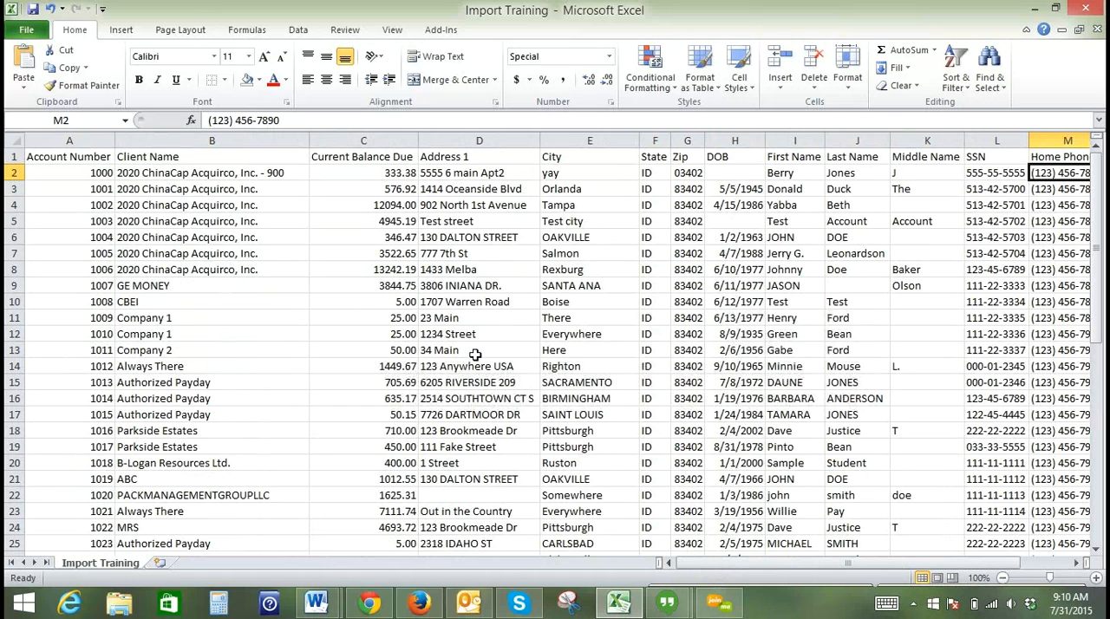
# - Switch to Simplicity Collect in Chrome and open the Account Importer
pyautogui.click(369, 604)
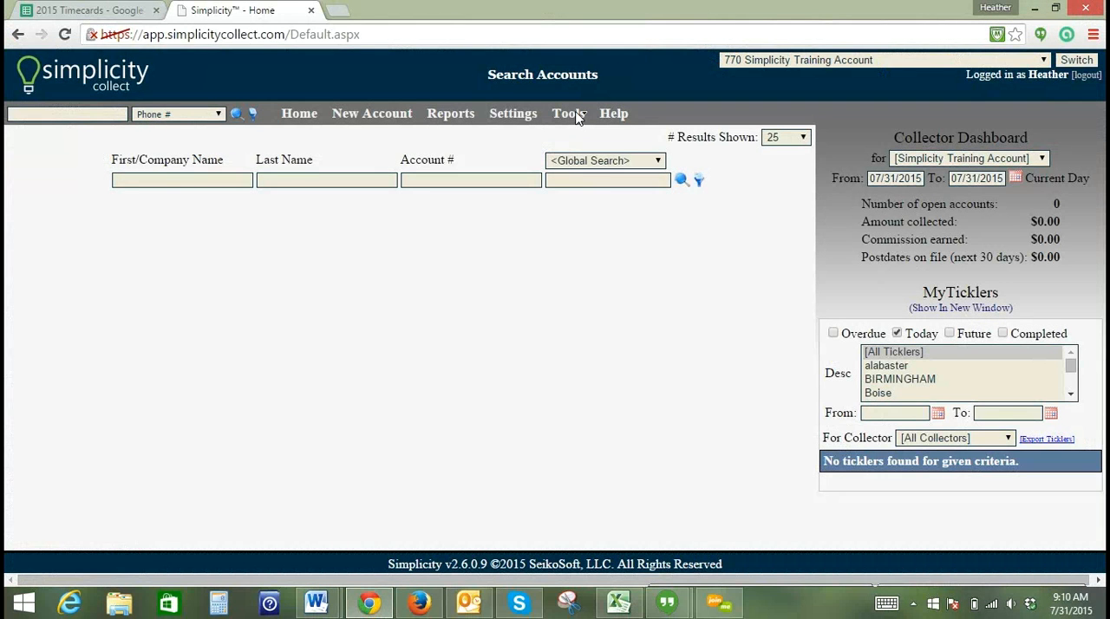
pyautogui.click(575, 116)
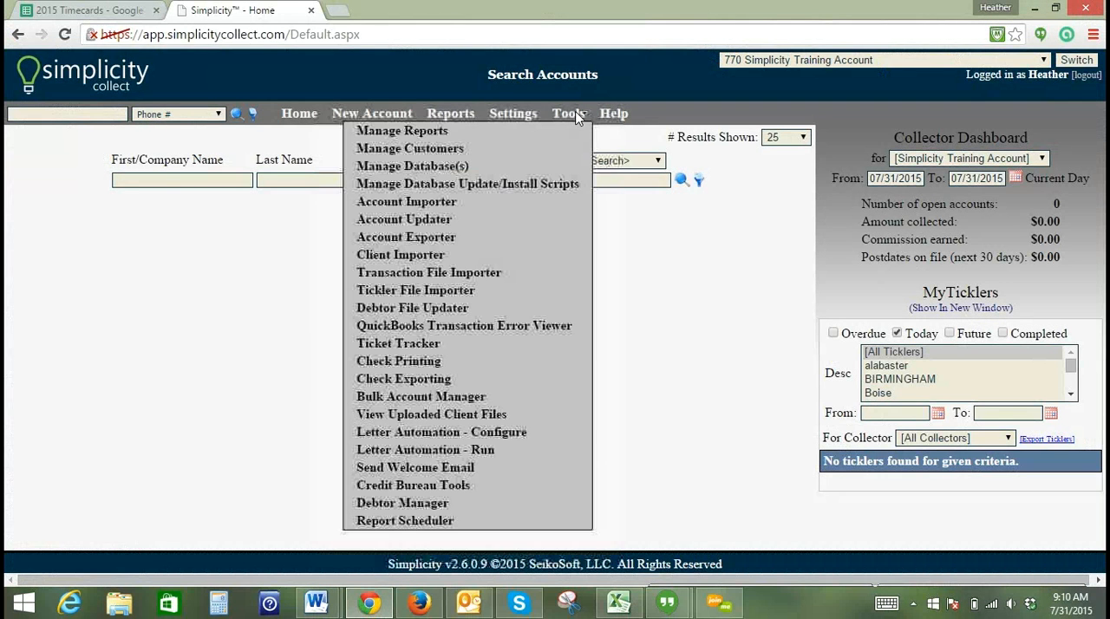
pyautogui.click(441, 206)
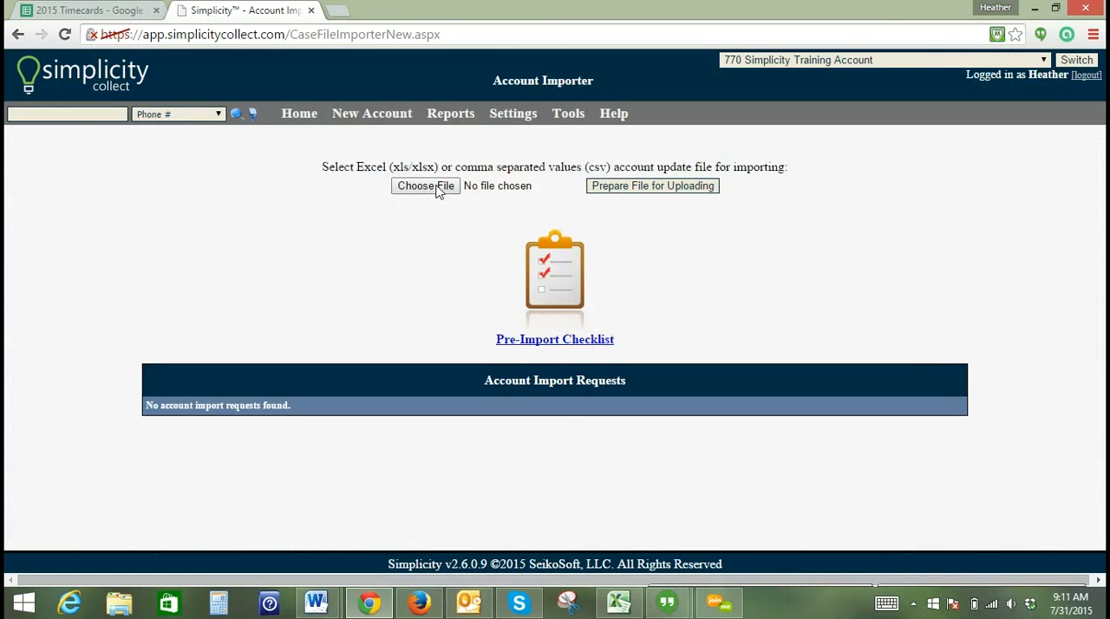
# - Choose Import Training.csv from the Desktop as the import file and prepare it for uploading
pyautogui.click(438, 191)
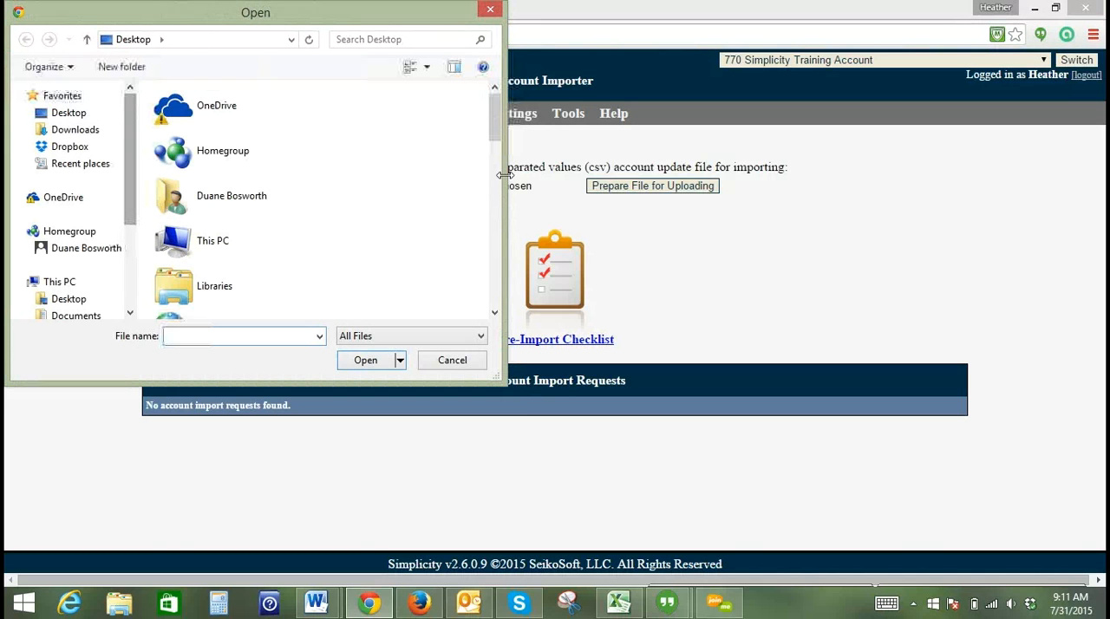
pyautogui.moveTo(496, 132); pyautogui.dragTo(497, 311)
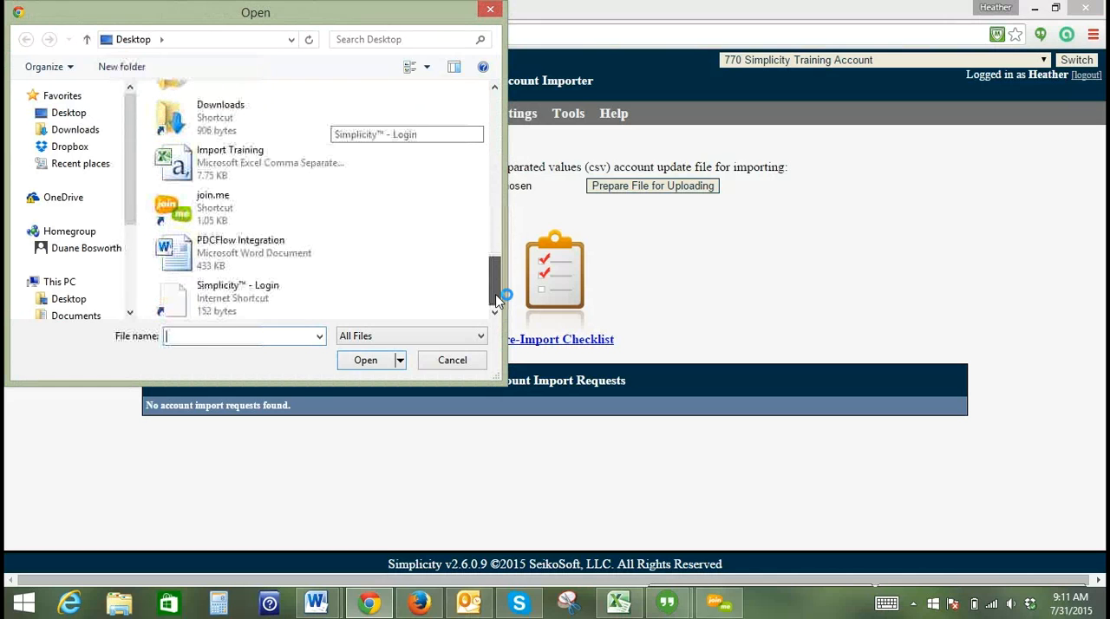
pyautogui.doubleClick(184, 167)
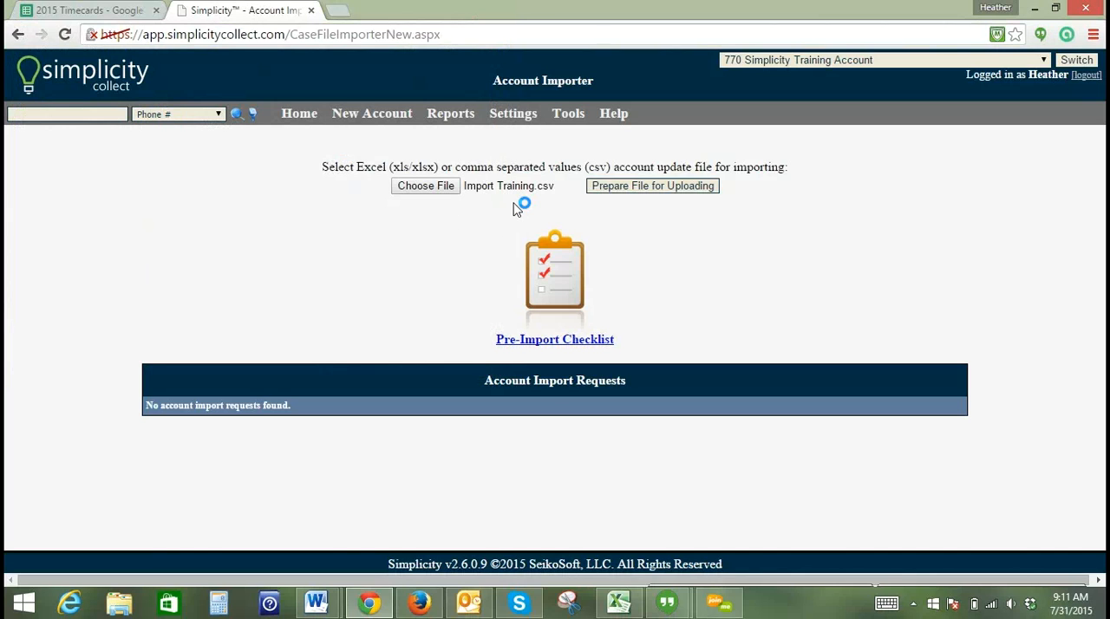
pyautogui.click(672, 196)
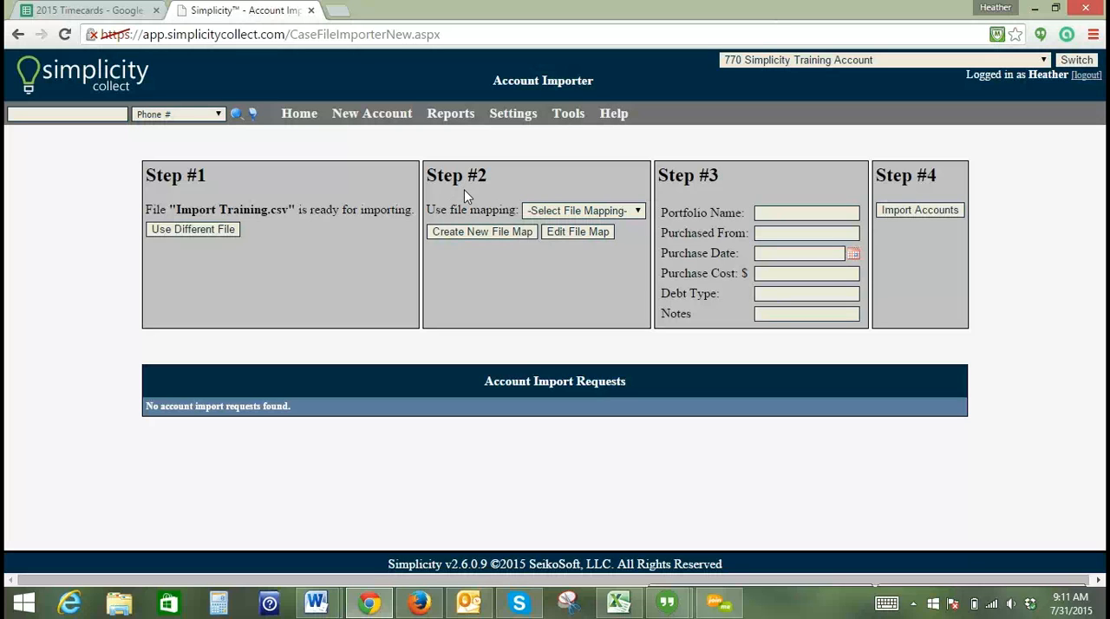
# - Start a new file map for the import and look through the available Simplicity account elements
pyautogui.click(481, 232)
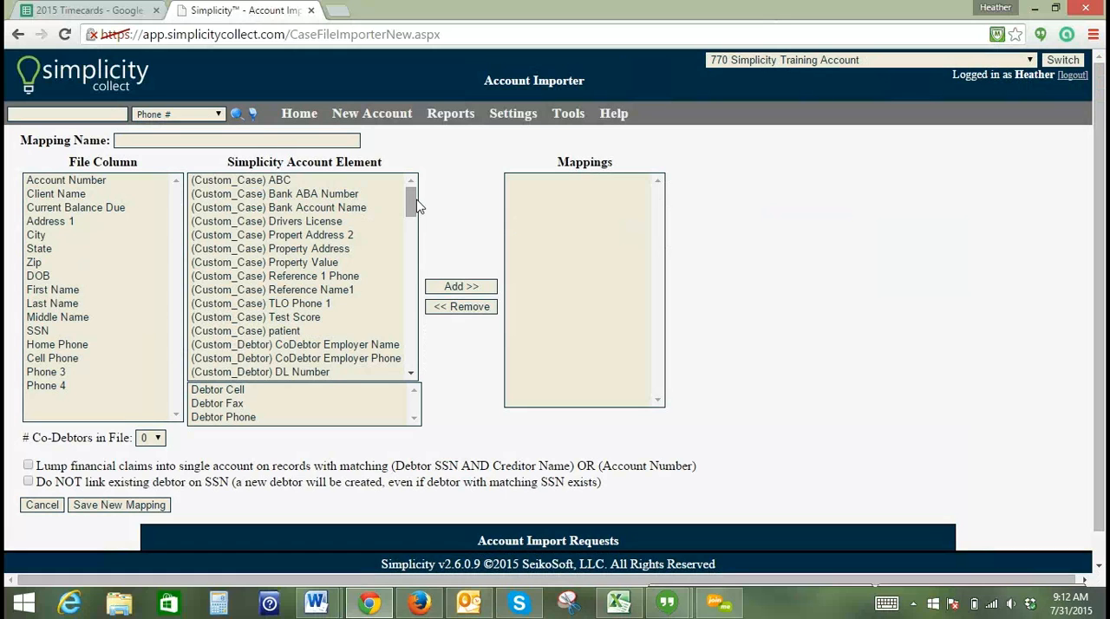
pyautogui.moveTo(410, 196); pyautogui.dragTo(412, 237)
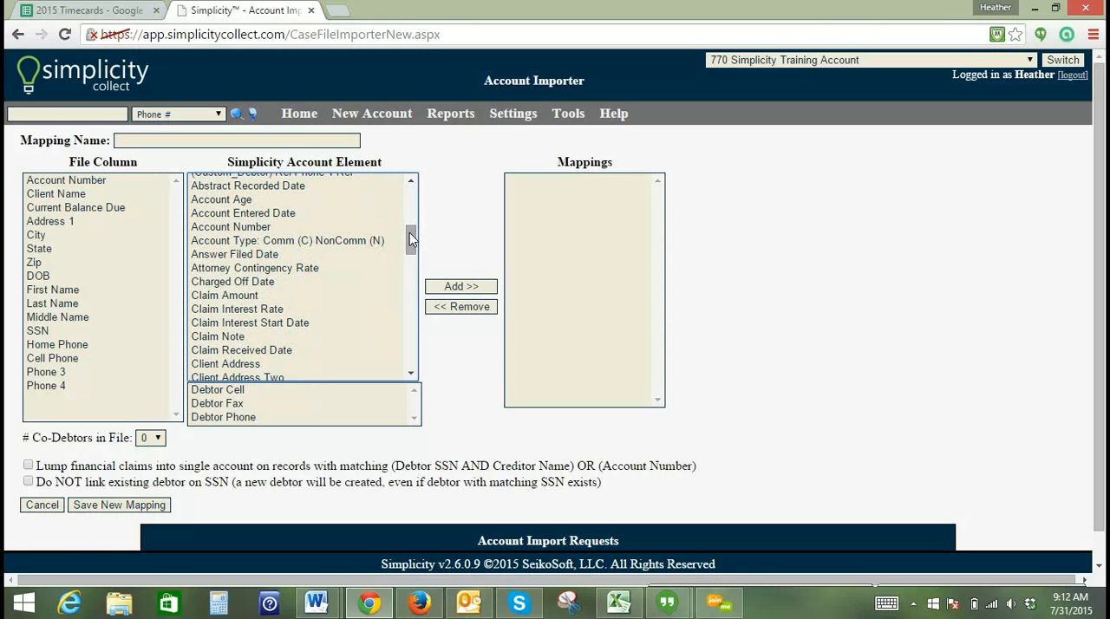
pyautogui.moveTo(409, 232); pyautogui.dragTo(413, 189)
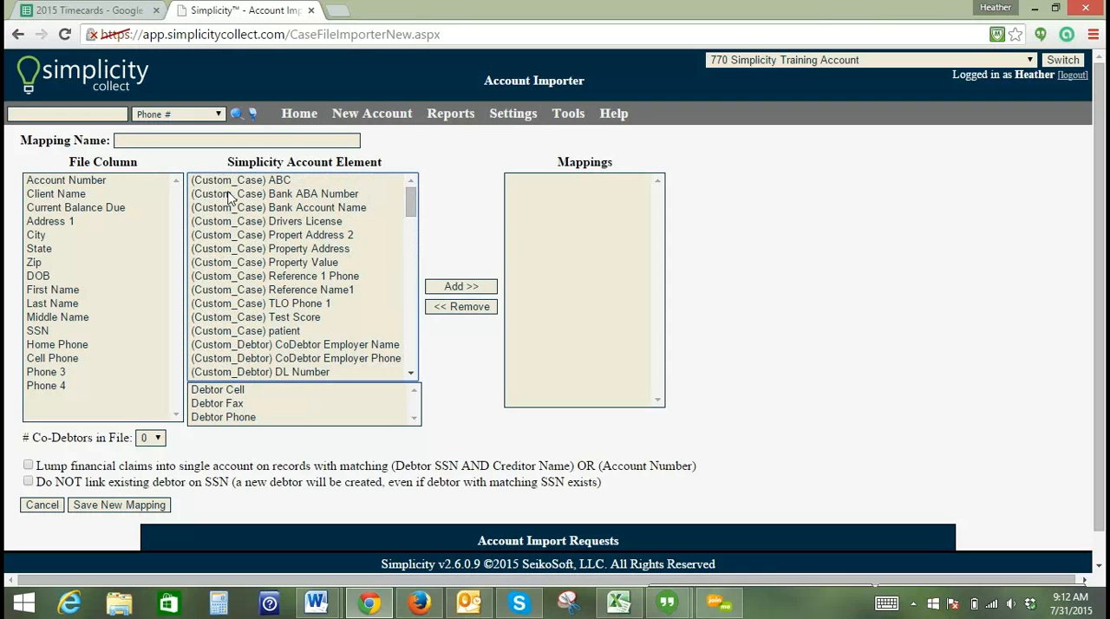
pyautogui.scroll(-5, 223, 209)
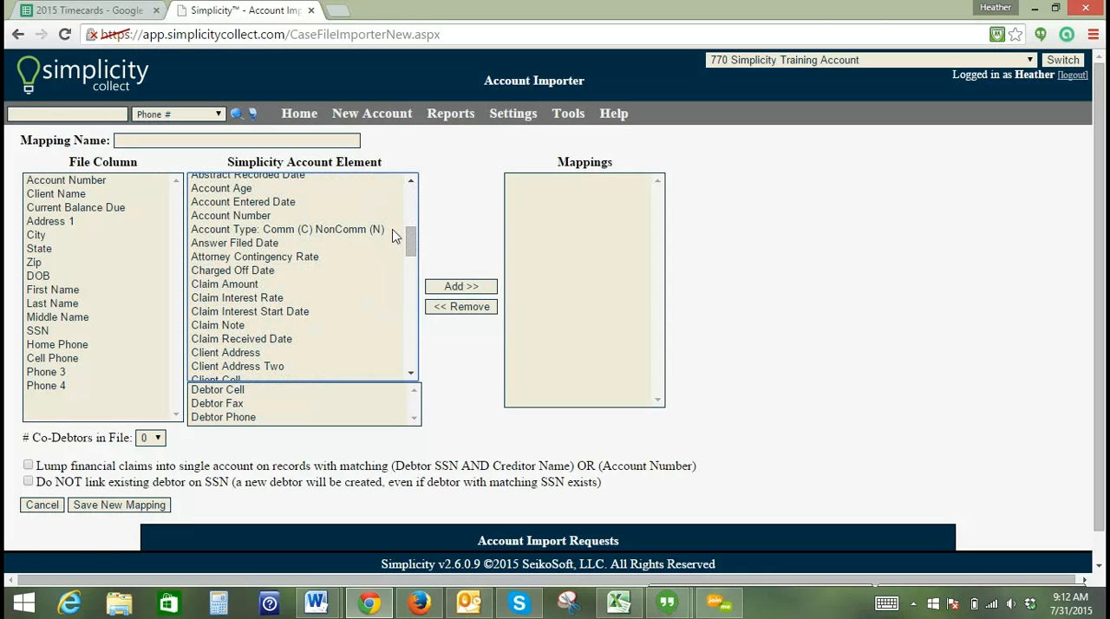
pyautogui.moveTo(411, 237); pyautogui.dragTo(408, 178)
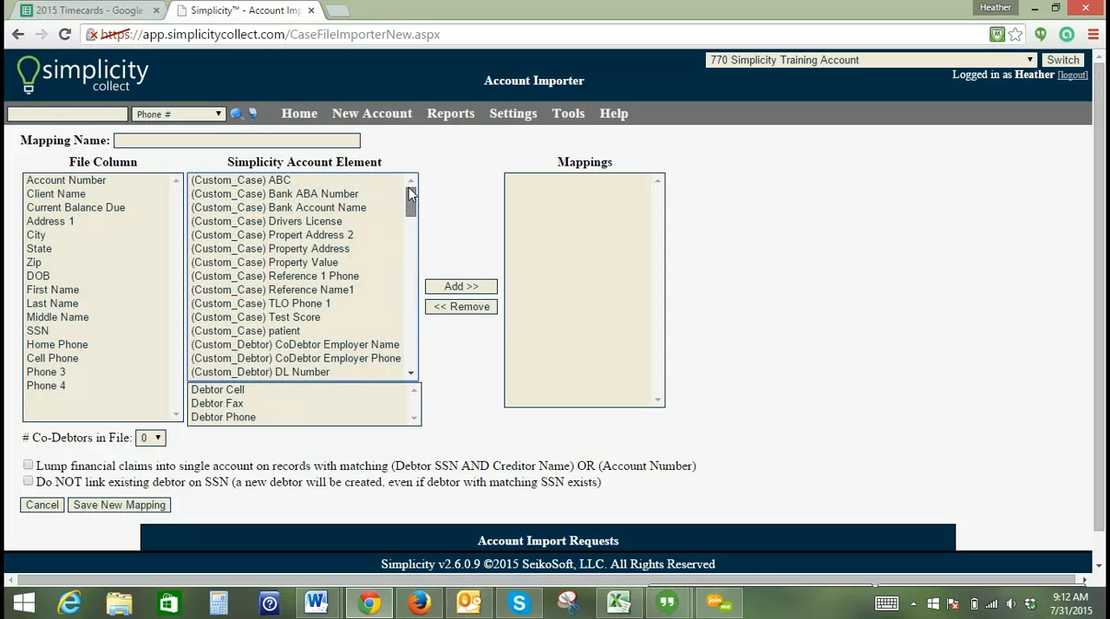
# - Map the file's Account Number column to the Account Number account element
pyautogui.click(86, 181)
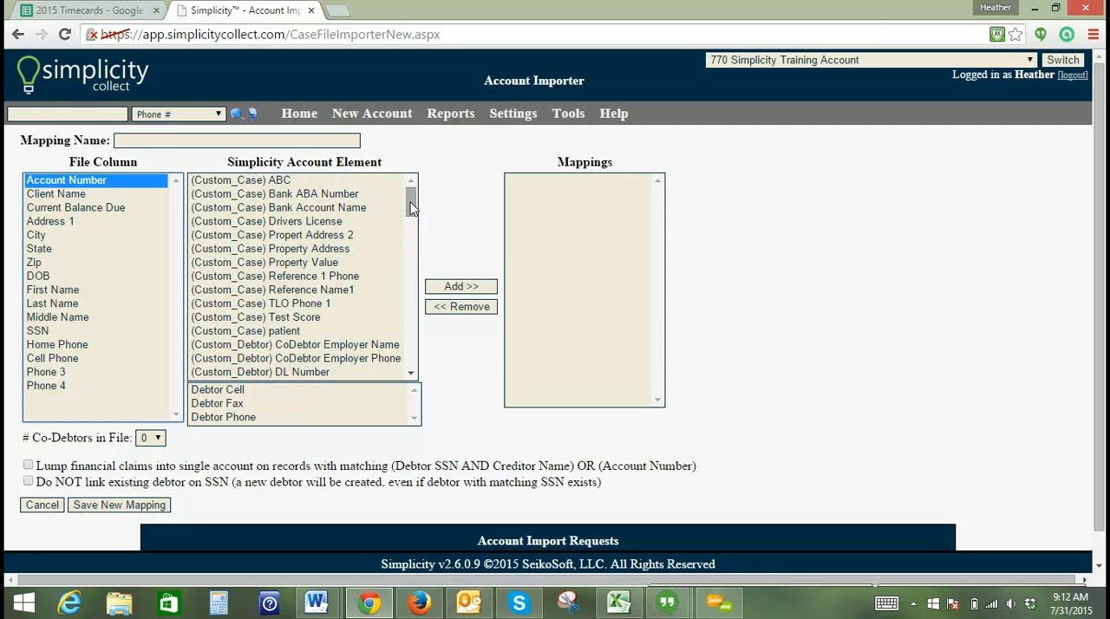
pyautogui.click(412, 210)
pyautogui.moveTo(412, 210); pyautogui.dragTo(412, 242)
pyautogui.click(100, 184)
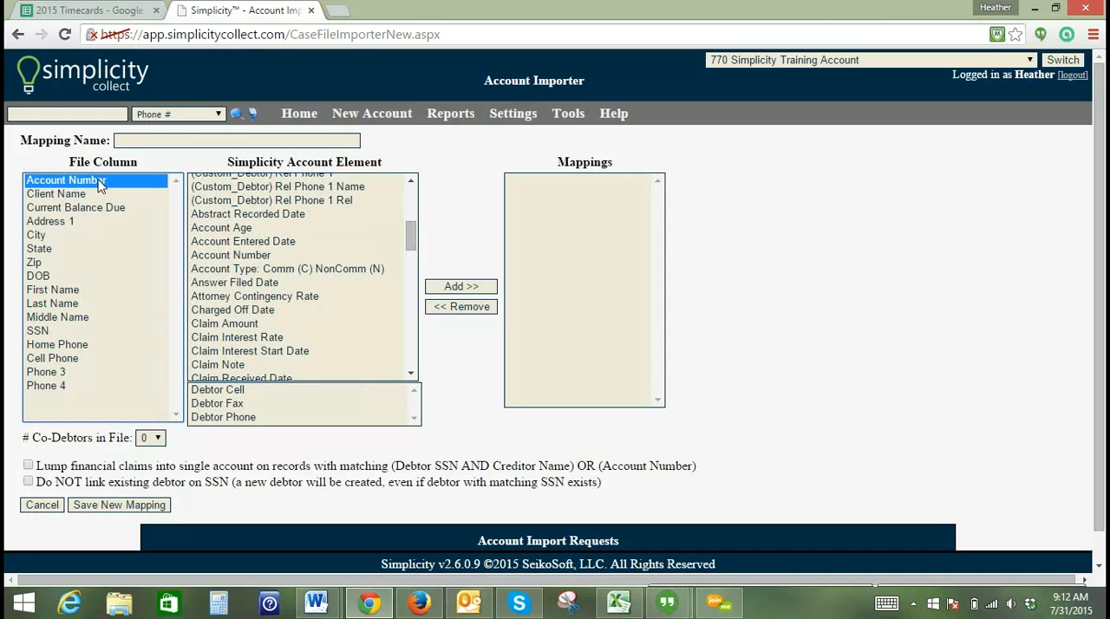
pyautogui.click(211, 256)
pyautogui.click(458, 288)
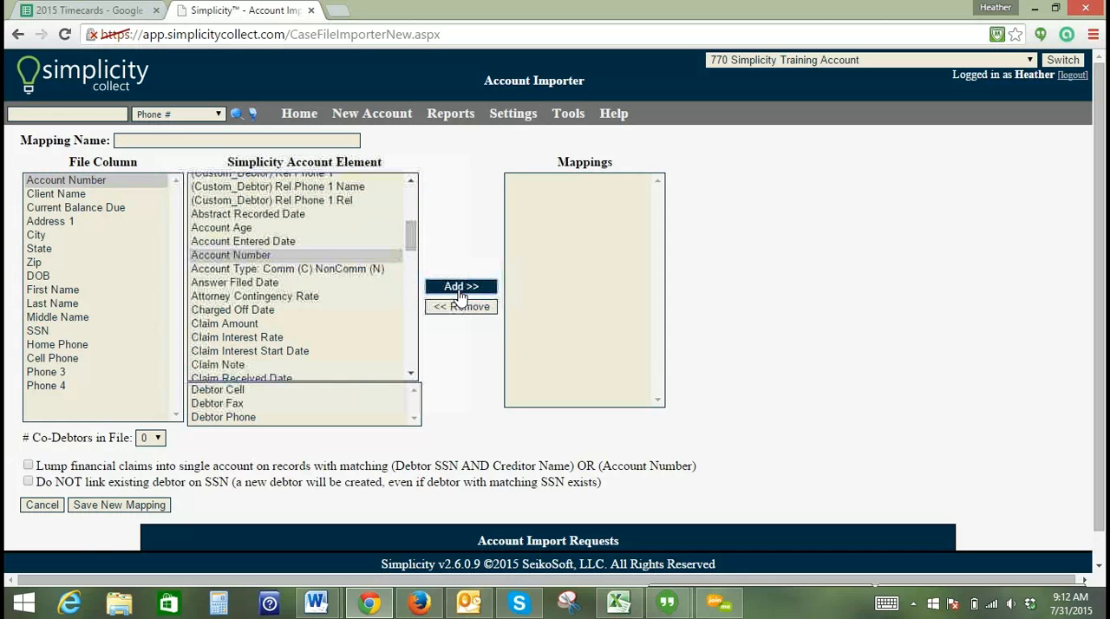
# - Map the file's Client Name column to the Client Name account element
pyautogui.click(76, 184)
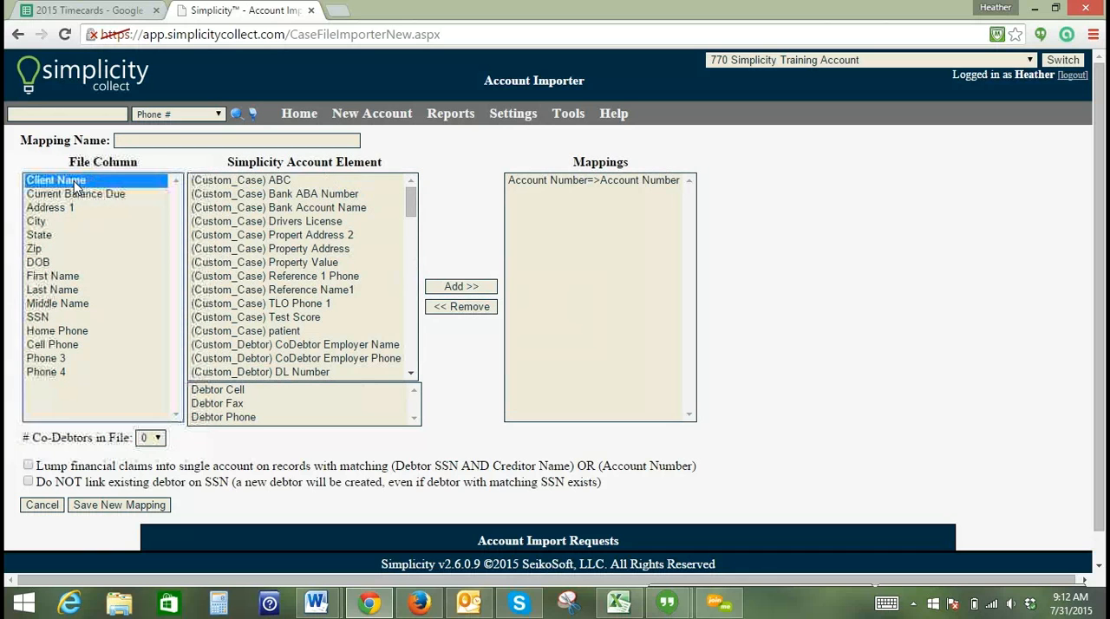
pyautogui.moveTo(410, 199); pyautogui.dragTo(409, 270)
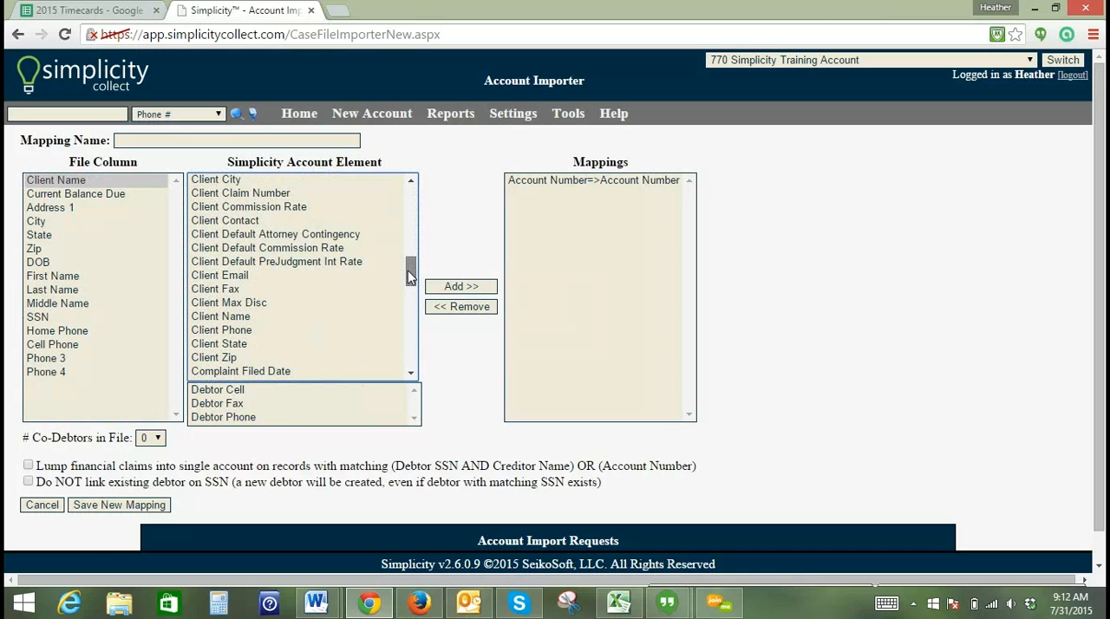
pyautogui.click(260, 316)
pyautogui.click(469, 287)
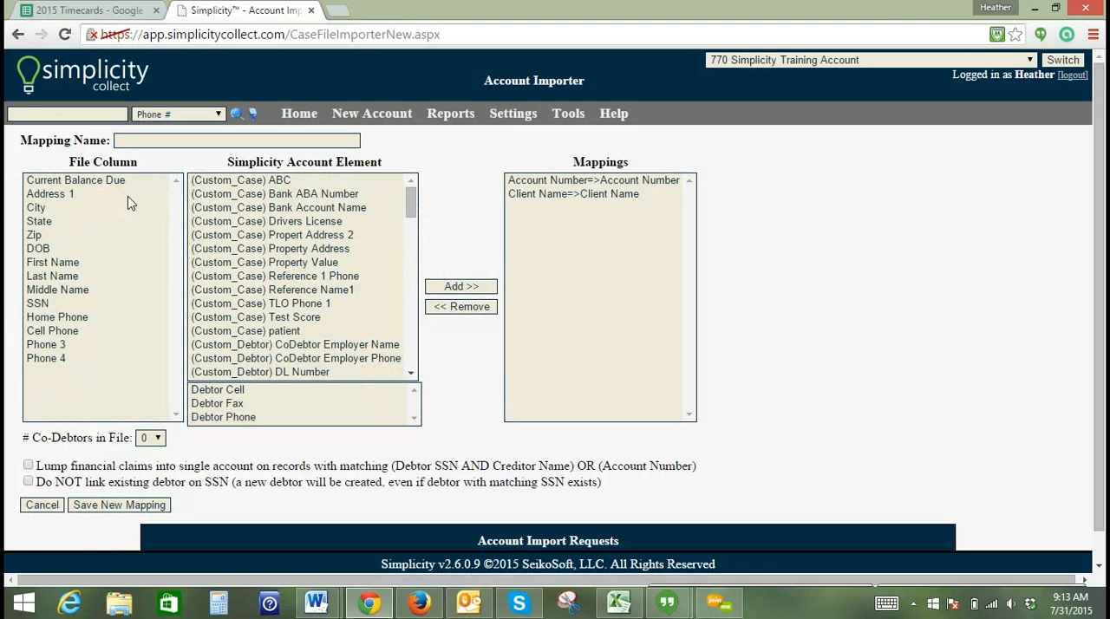
# - Map the Current Balance Due column to the Claim Amount account element
pyautogui.click(124, 183)
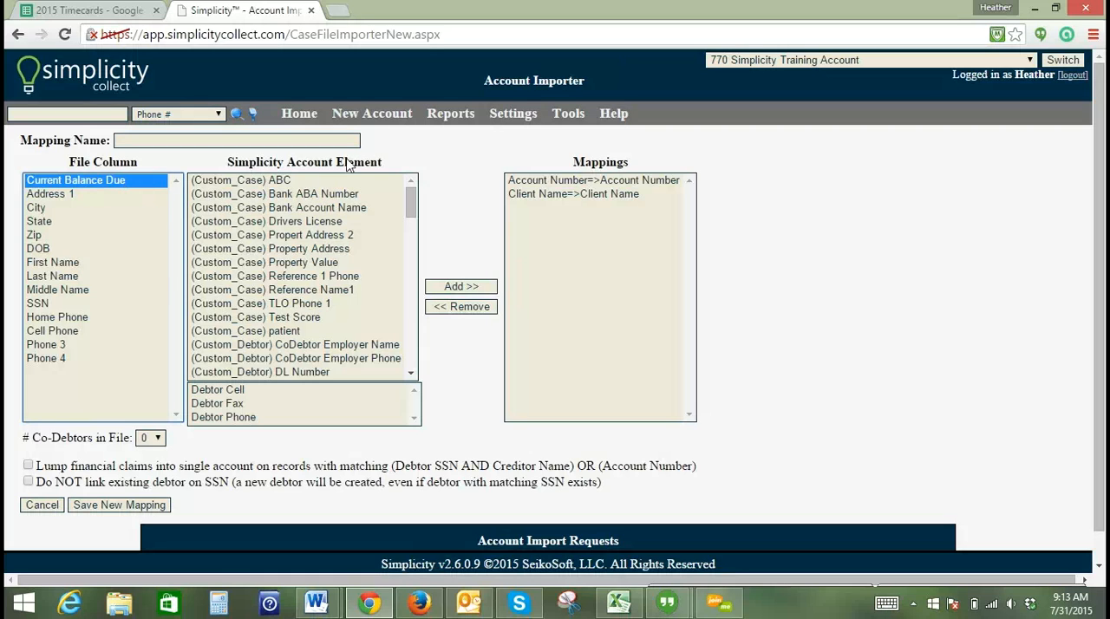
pyautogui.moveTo(411, 208); pyautogui.dragTo(406, 243)
pyautogui.click(253, 276)
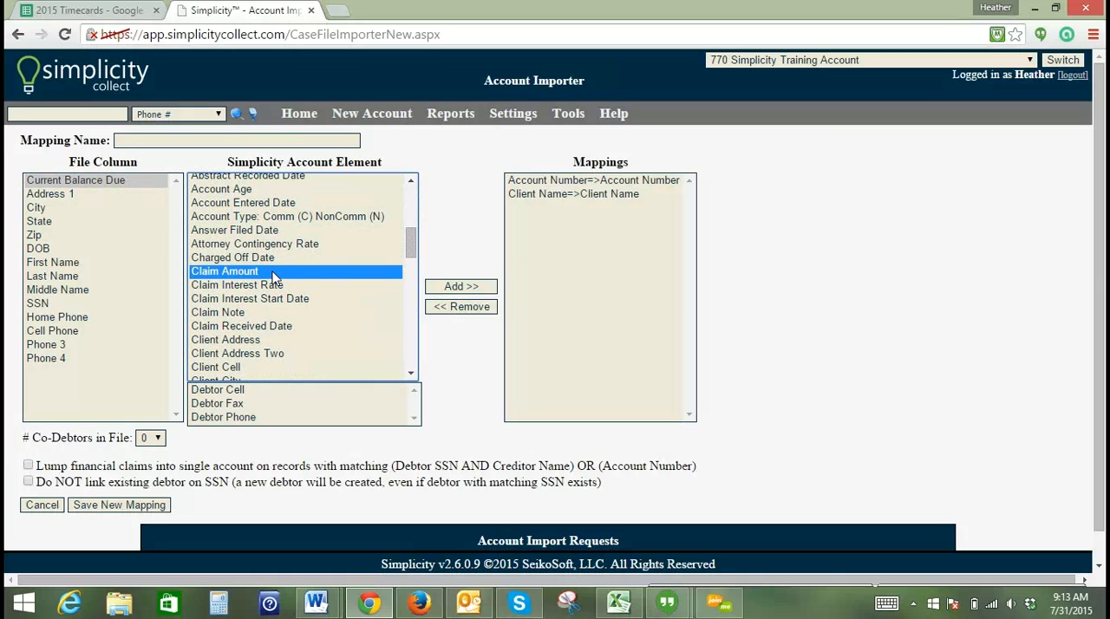
pyautogui.click(474, 290)
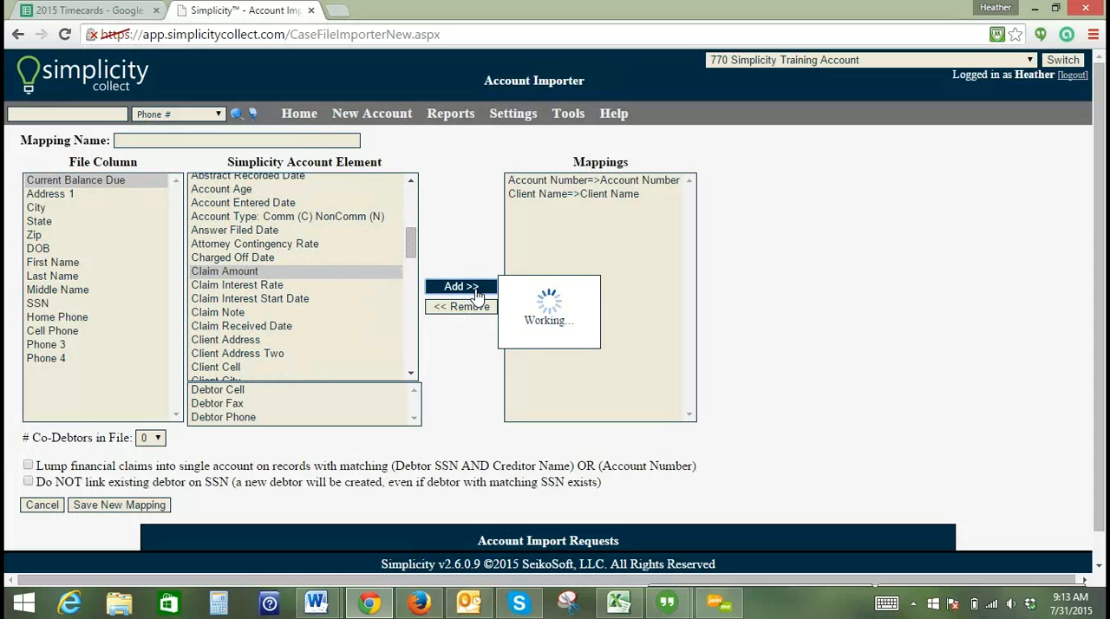
# - Map the Address 1 column to Debtor Address and the City column to Debtor City
pyautogui.click(105, 182)
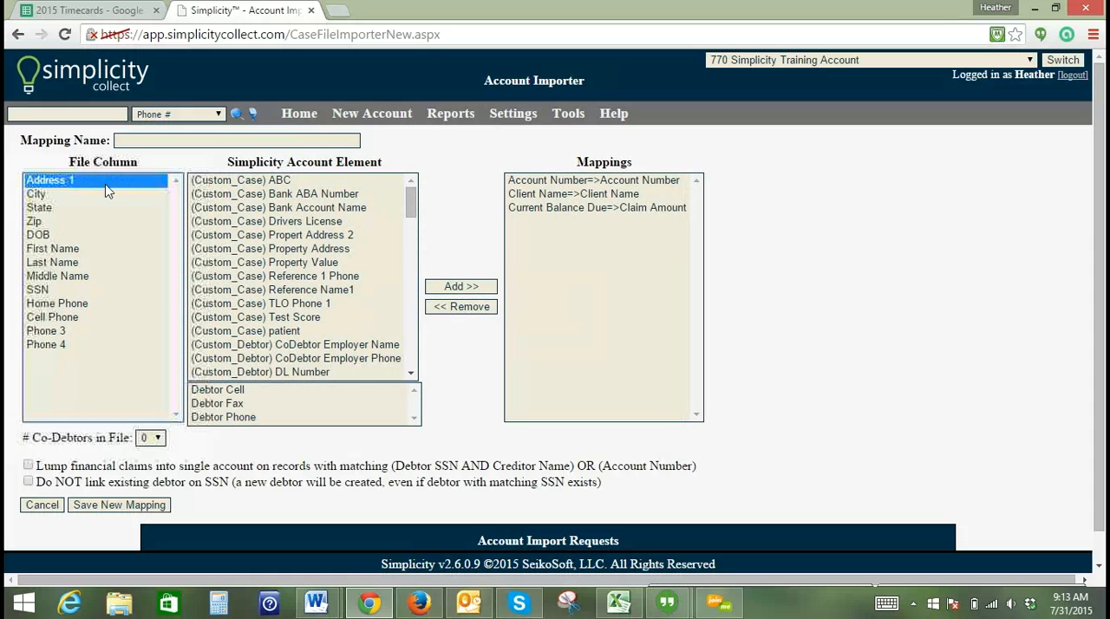
pyautogui.moveTo(410, 198); pyautogui.dragTo(411, 309)
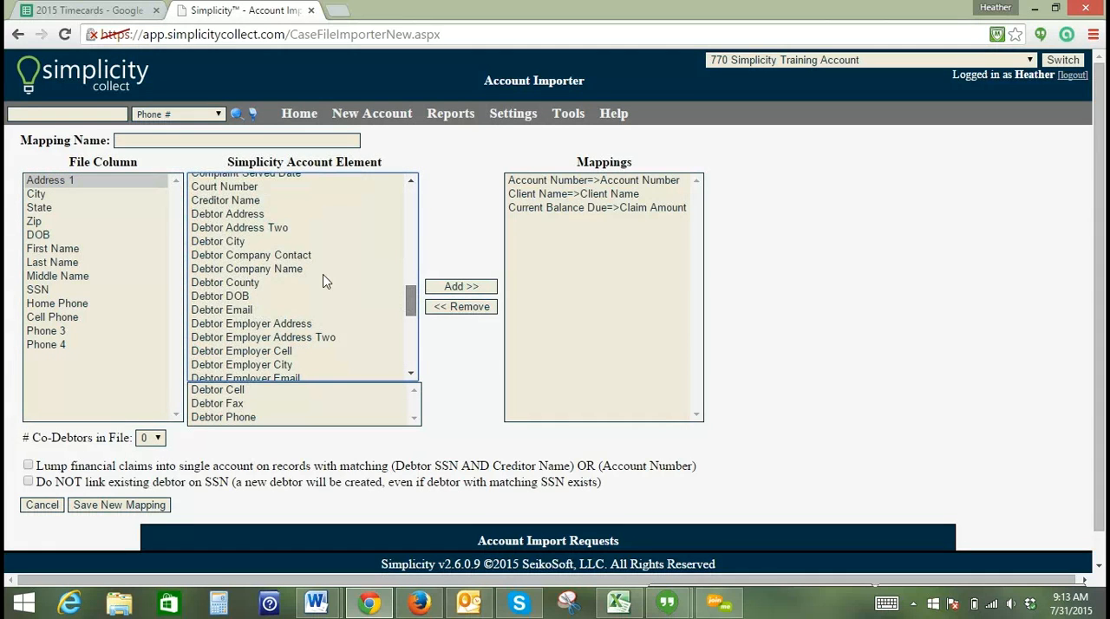
pyautogui.click(198, 216)
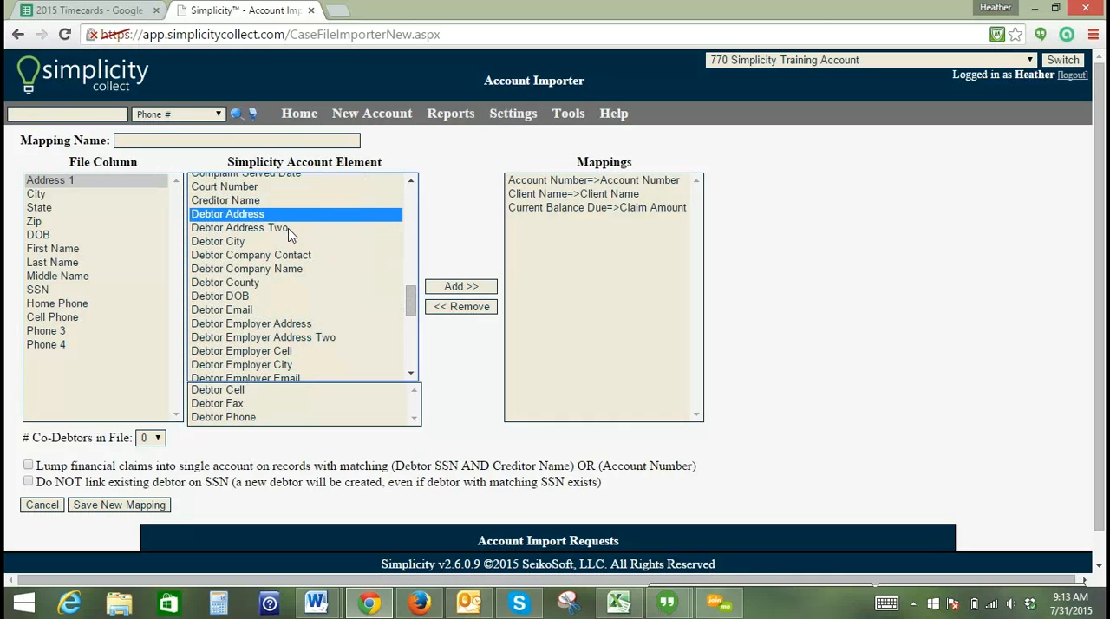
pyautogui.click(467, 288)
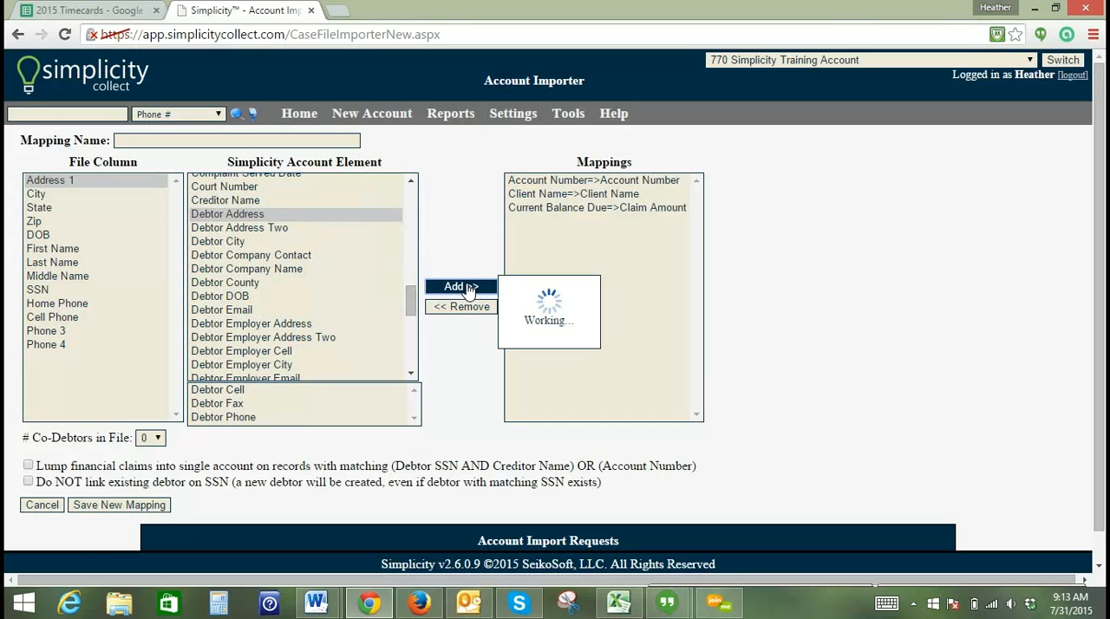
pyautogui.click(53, 182)
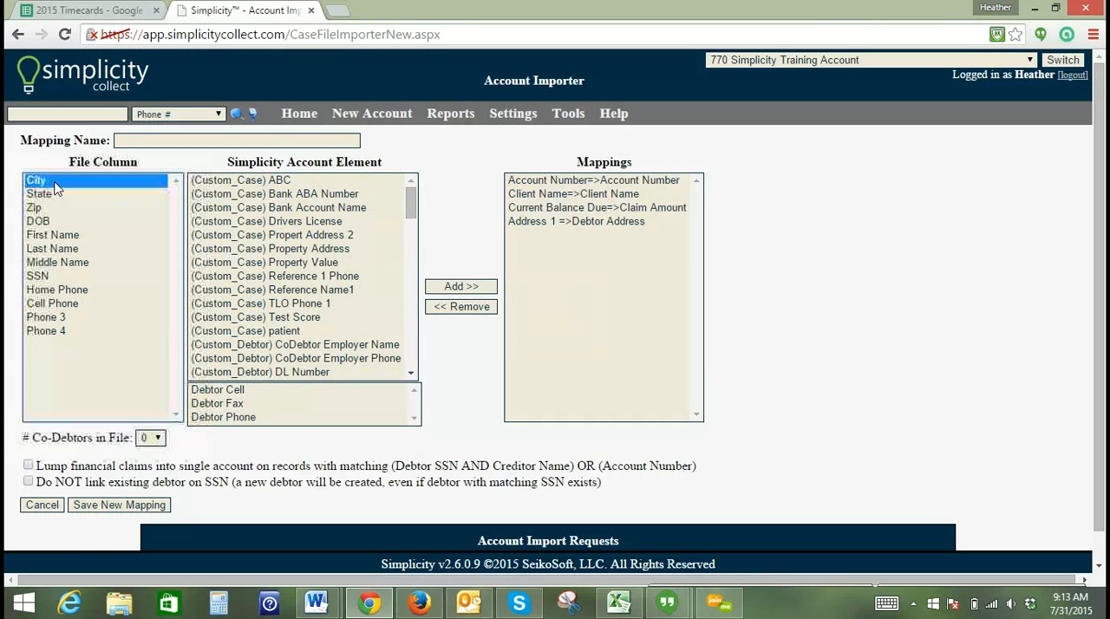
pyautogui.moveTo(407, 205); pyautogui.dragTo(411, 241)
pyautogui.scroll(-4, 330, 251)
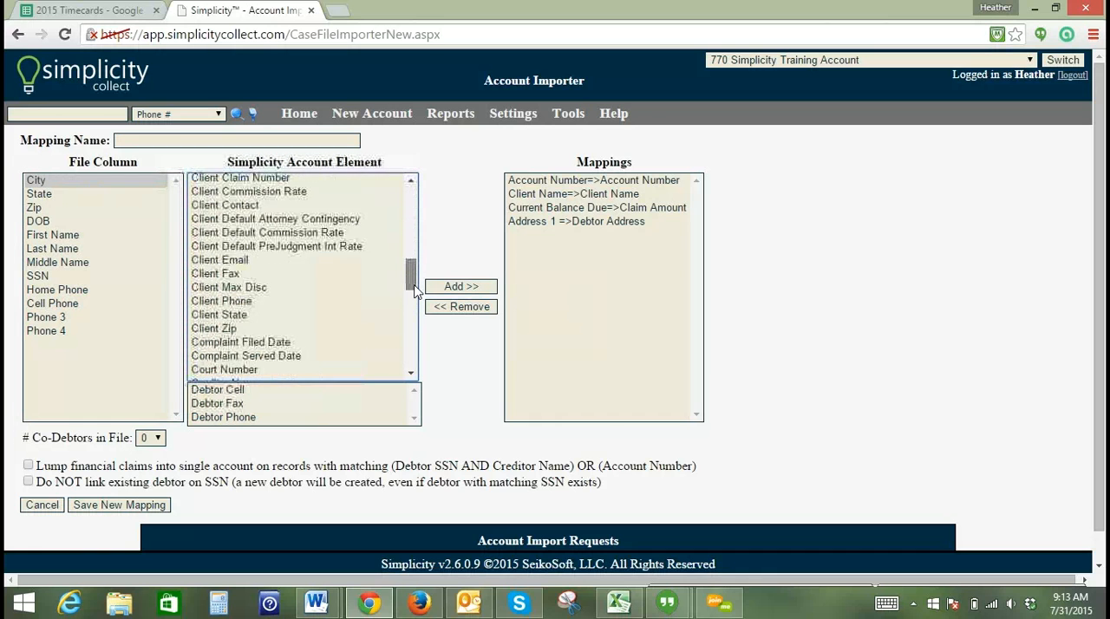
pyautogui.click(278, 308)
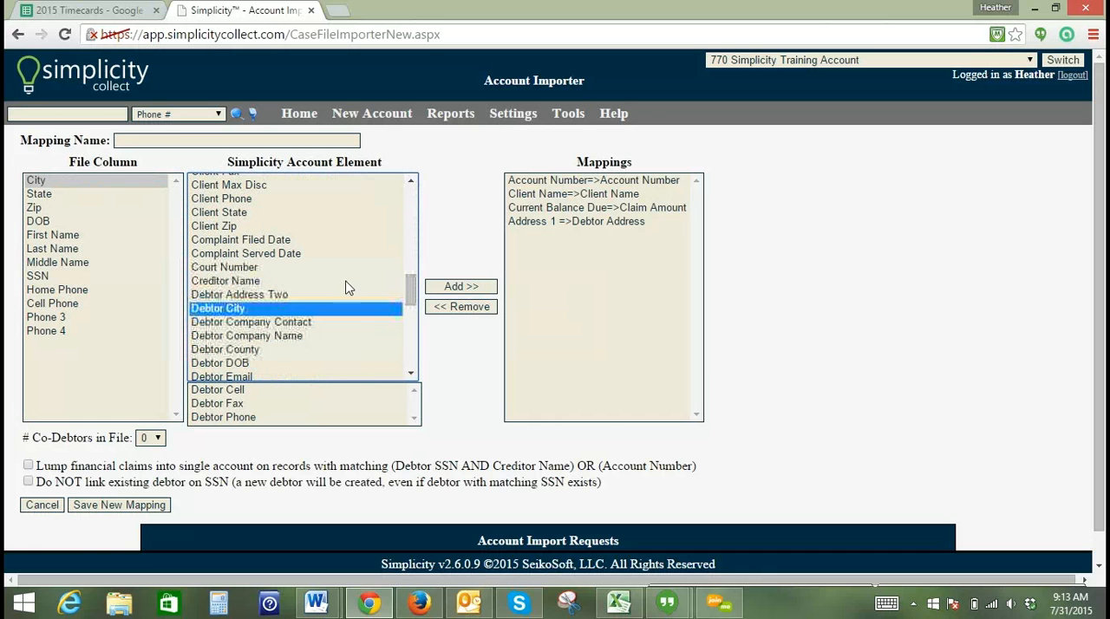
pyautogui.click(462, 288)
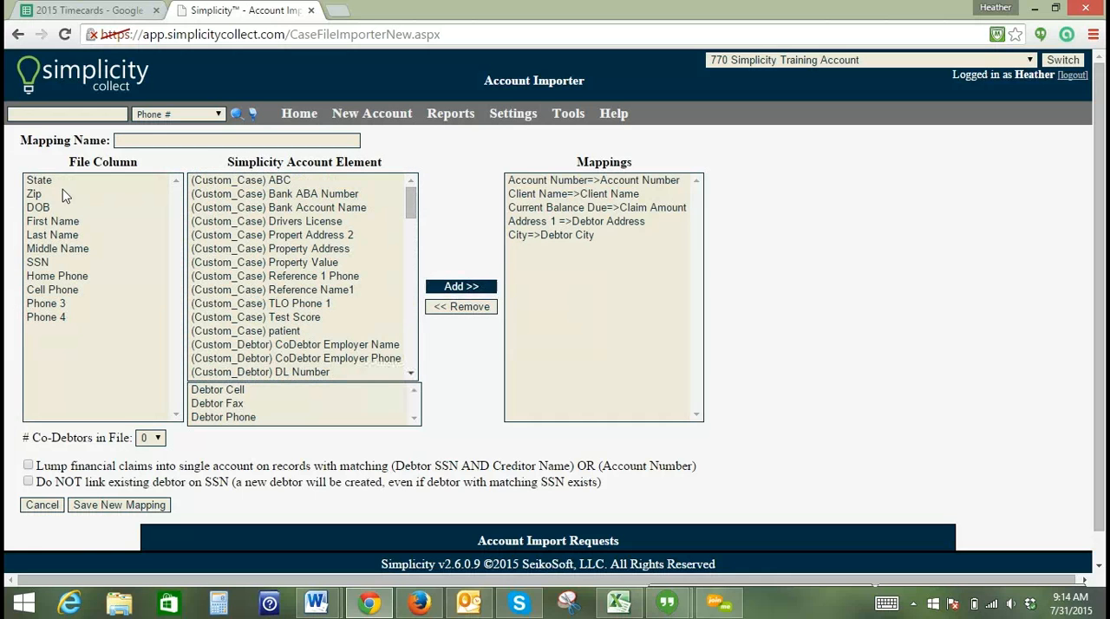
# - Map the State column to Debtor State and the Zip column to Debtor Zip
pyautogui.click(99, 180)
pyautogui.moveTo(411, 201); pyautogui.dragTo(414, 347)
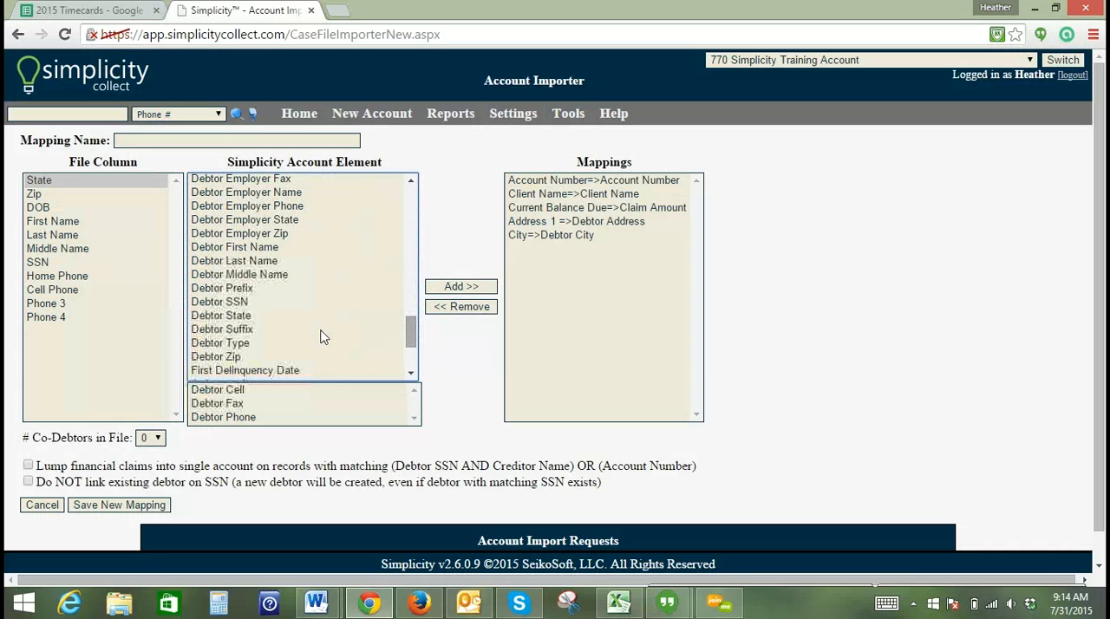
pyautogui.click(234, 316)
pyautogui.click(455, 291)
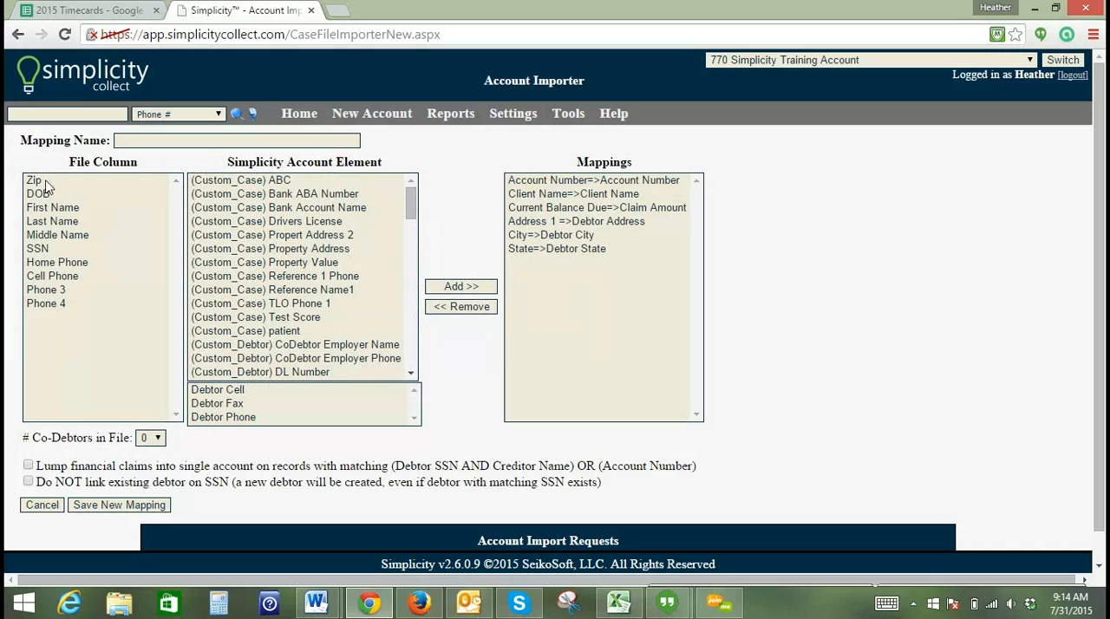
pyautogui.moveTo(412, 213); pyautogui.dragTo(414, 351)
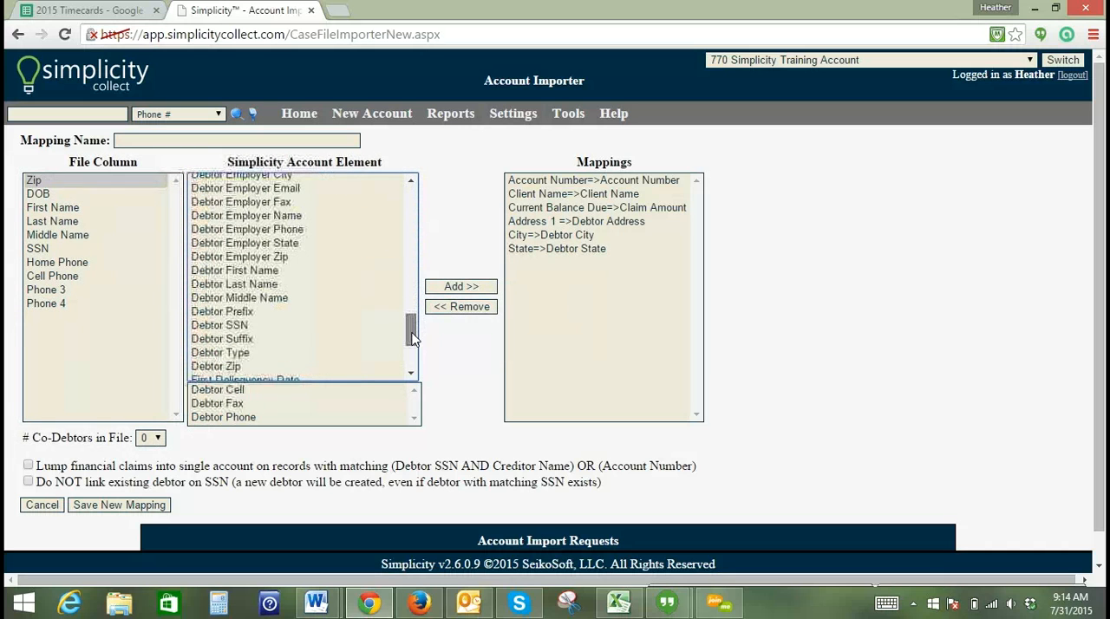
pyautogui.click(242, 368)
pyautogui.click(459, 286)
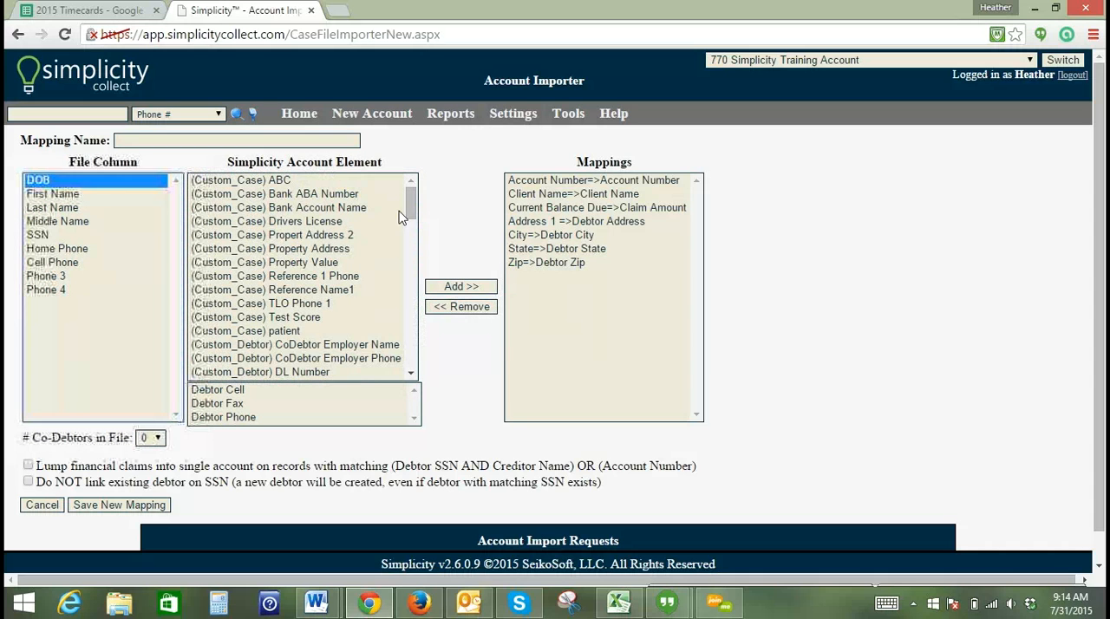
# - Map the file's DOB column to the Debtor DOB account element
pyautogui.moveTo(413, 202); pyautogui.dragTo(415, 323)
pyautogui.click(219, 216)
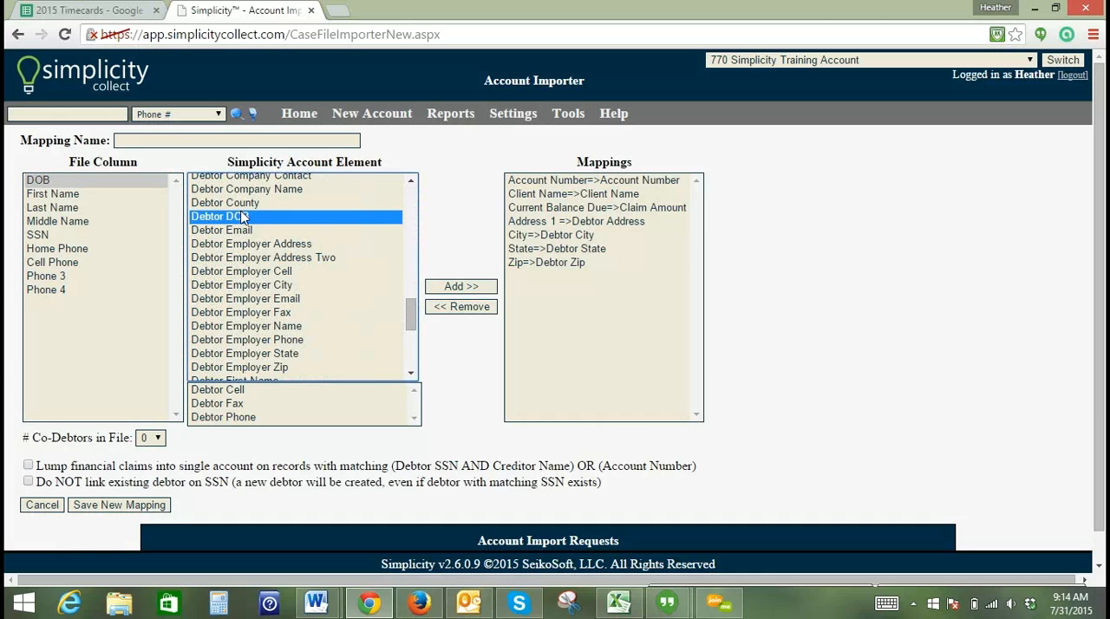
pyautogui.click(451, 287)
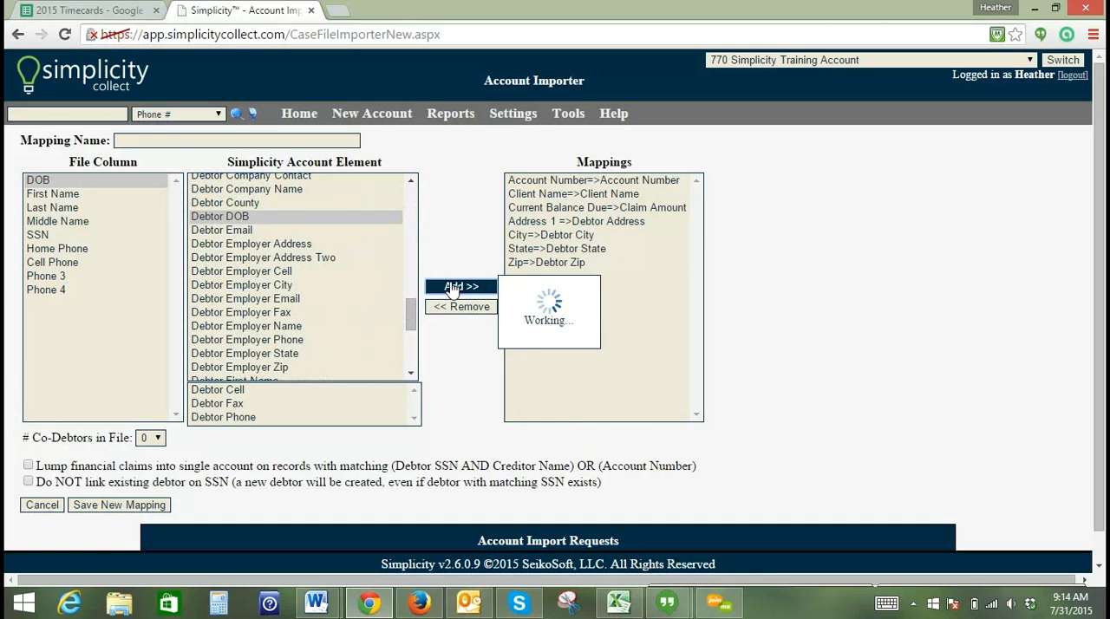
# - Map the First Name column to the Debtor First Name account element
pyautogui.click(61, 182)
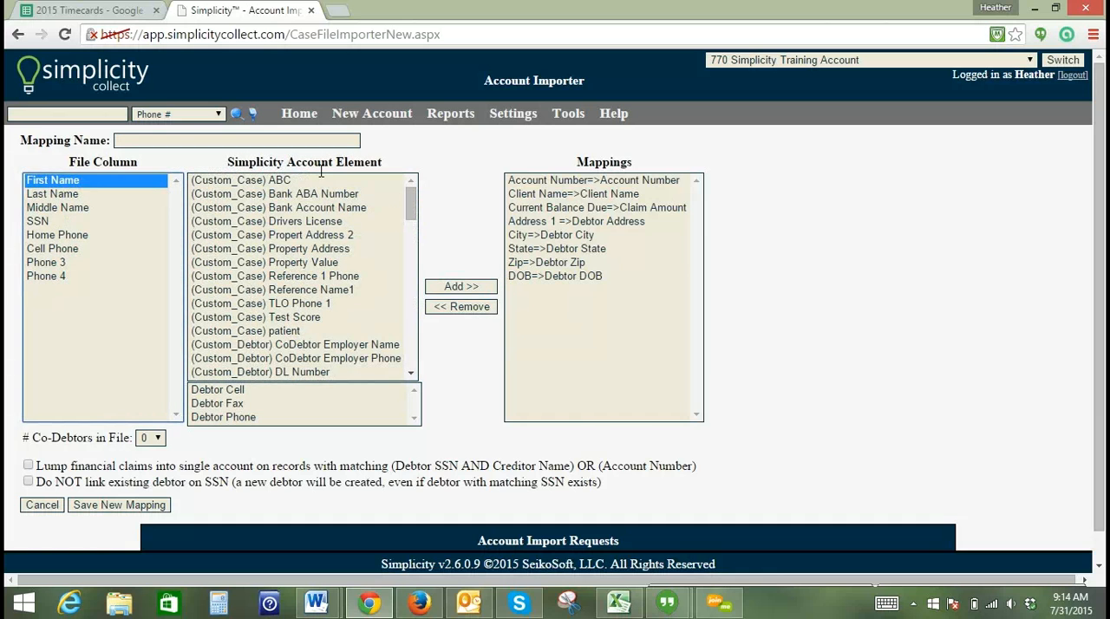
pyautogui.moveTo(412, 212); pyautogui.dragTo(416, 302)
pyautogui.scroll(-4, 274, 285)
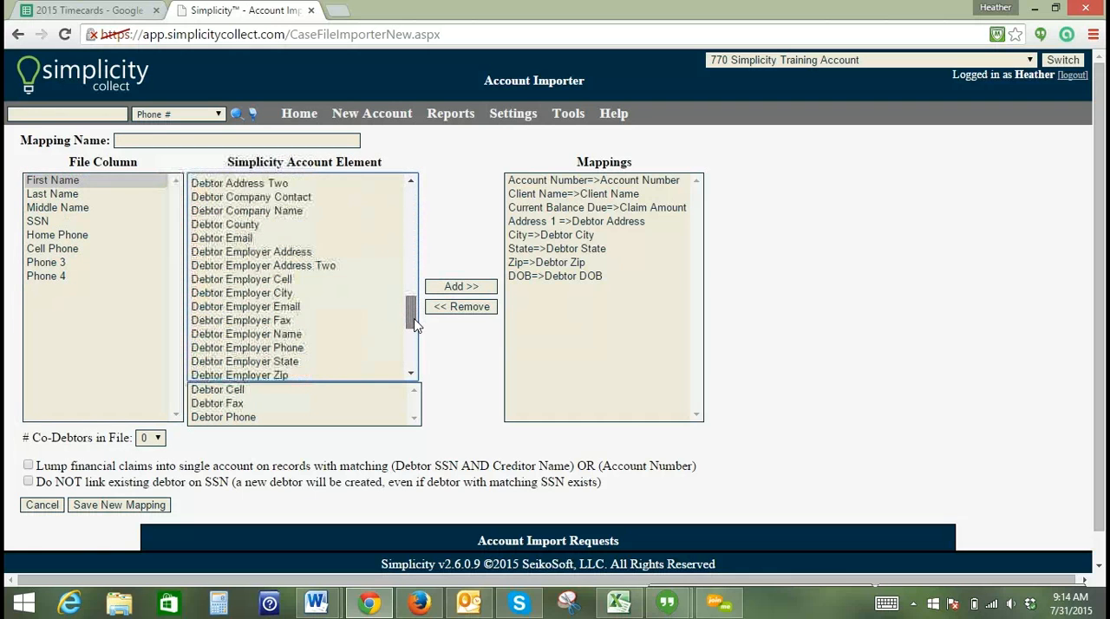
pyautogui.click(274, 278)
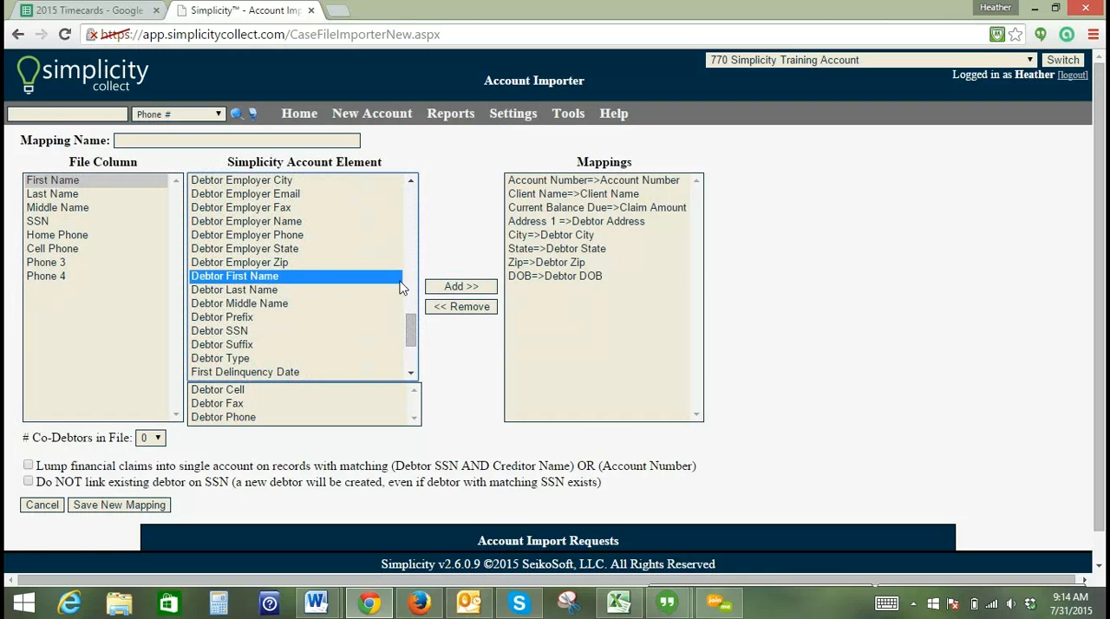
pyautogui.click(451, 287)
# - Map the Last Name column to Debtor Last Name and the Middle Name column to Debtor Middle Name
pyautogui.click(70, 182)
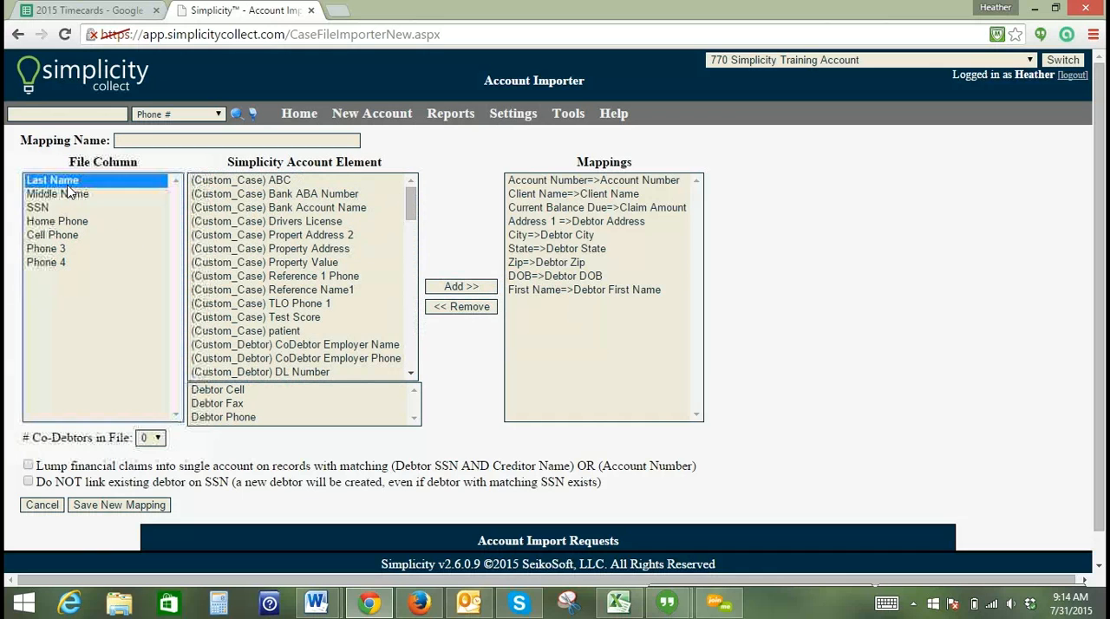
pyautogui.moveTo(405, 199); pyautogui.dragTo(410, 333)
pyautogui.click(261, 274)
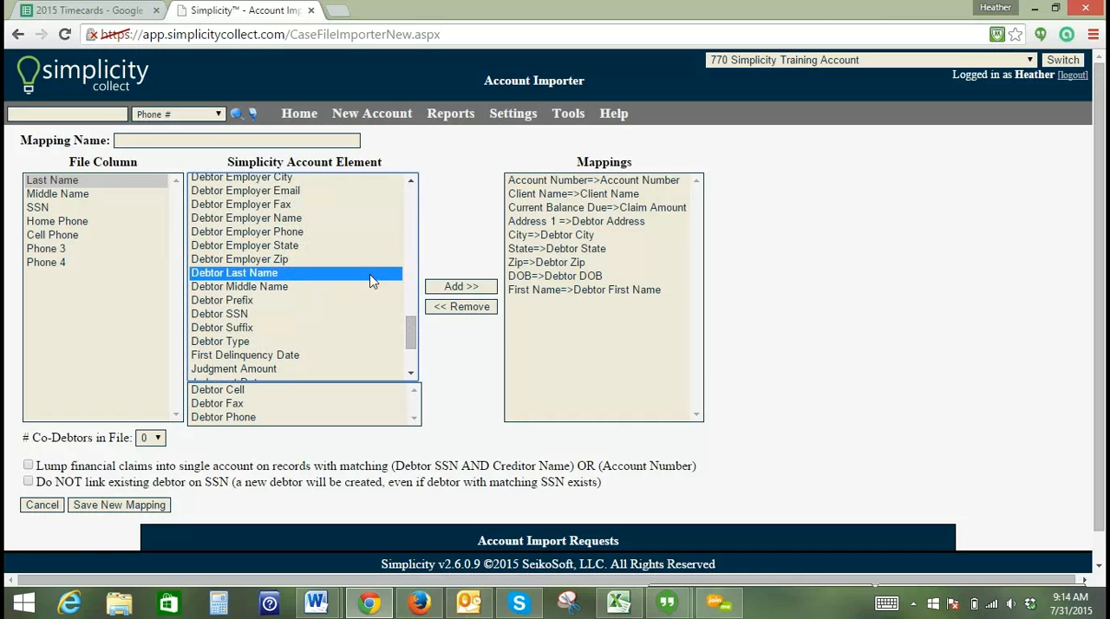
pyautogui.click(458, 286)
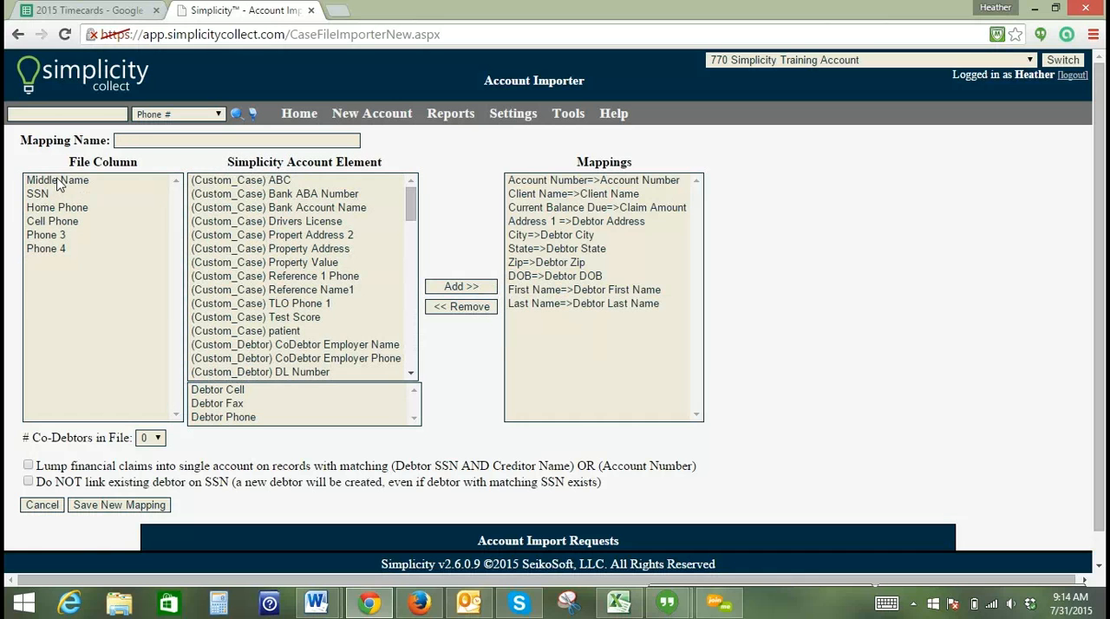
pyautogui.click(57, 180)
pyautogui.moveTo(415, 211); pyautogui.dragTo(416, 337)
pyautogui.click(461, 295)
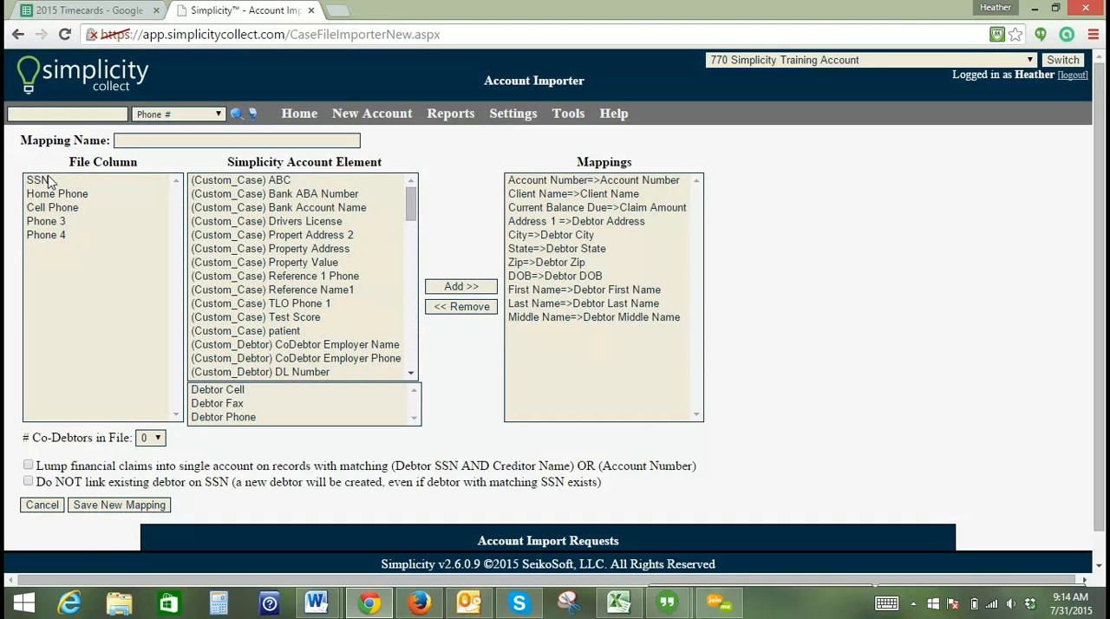
# - Map the file's SSN column to the Debtor SSN account element
pyautogui.click(49, 181)
pyautogui.moveTo(413, 225); pyautogui.dragTo(408, 352)
pyautogui.click(236, 259)
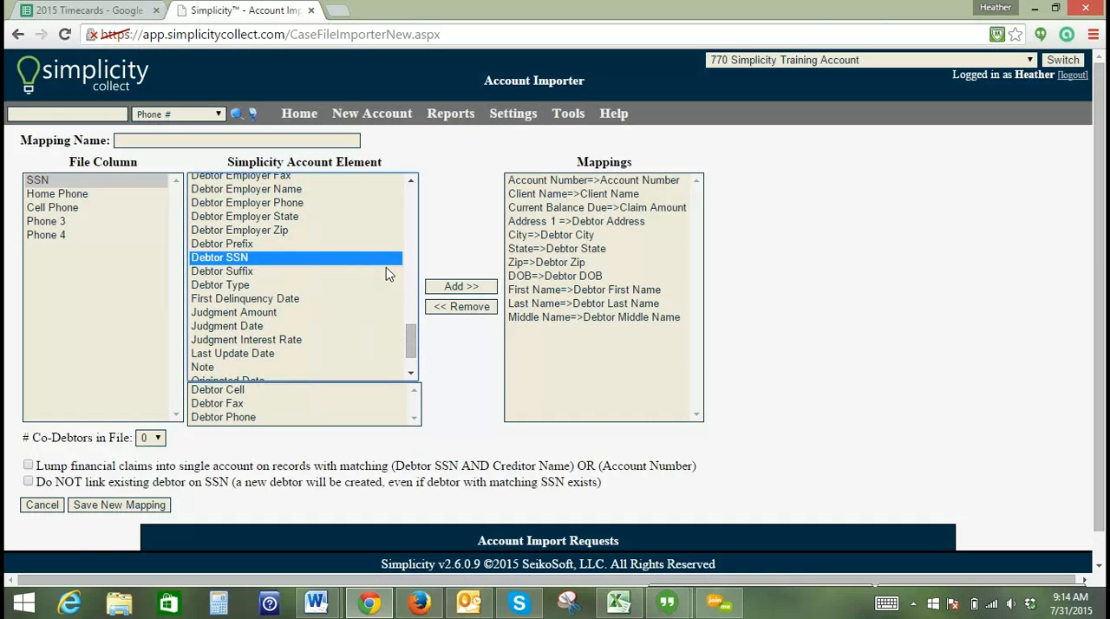
pyautogui.click(452, 288)
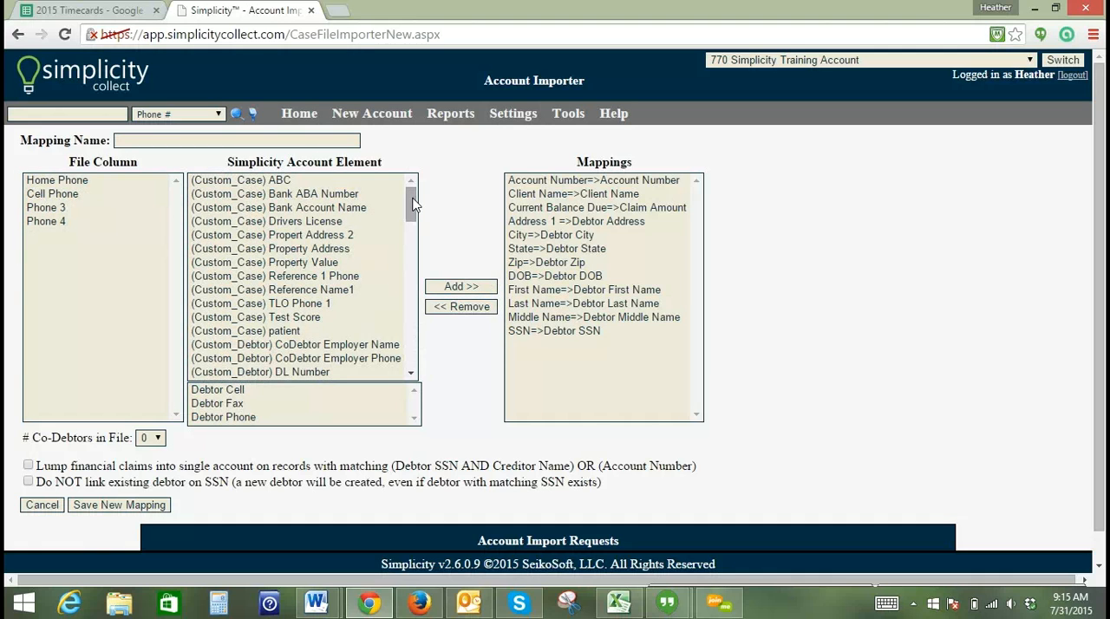
# - Map the Home Phone column to Debtor Phone and the Cell Phone column to Debtor Cell
pyautogui.moveTo(416, 199); pyautogui.dragTo(379, 241)
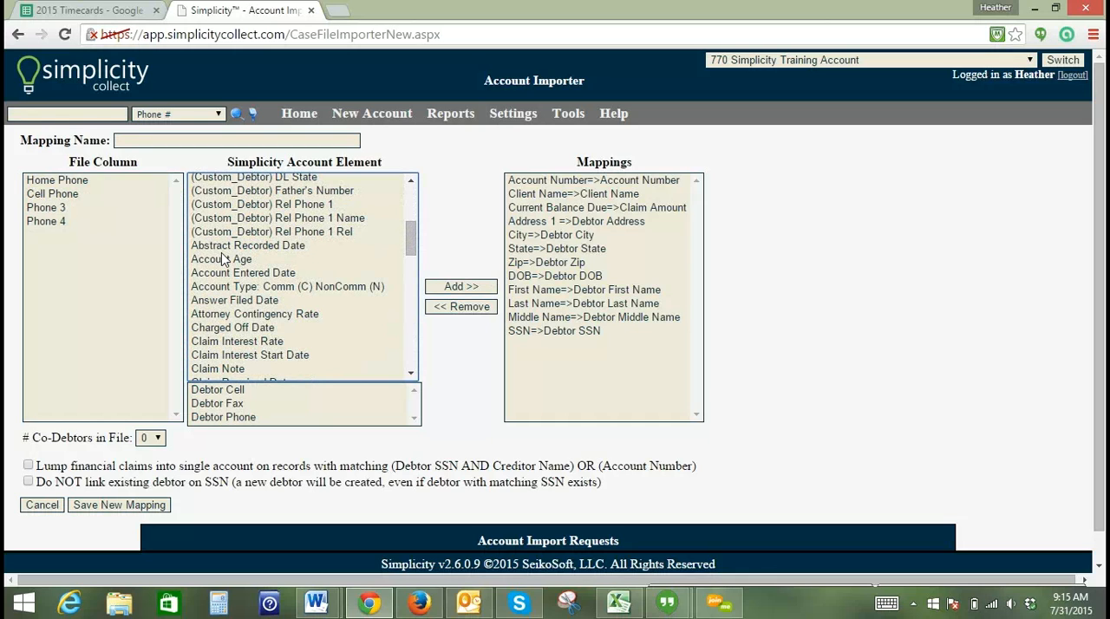
pyautogui.click(87, 184)
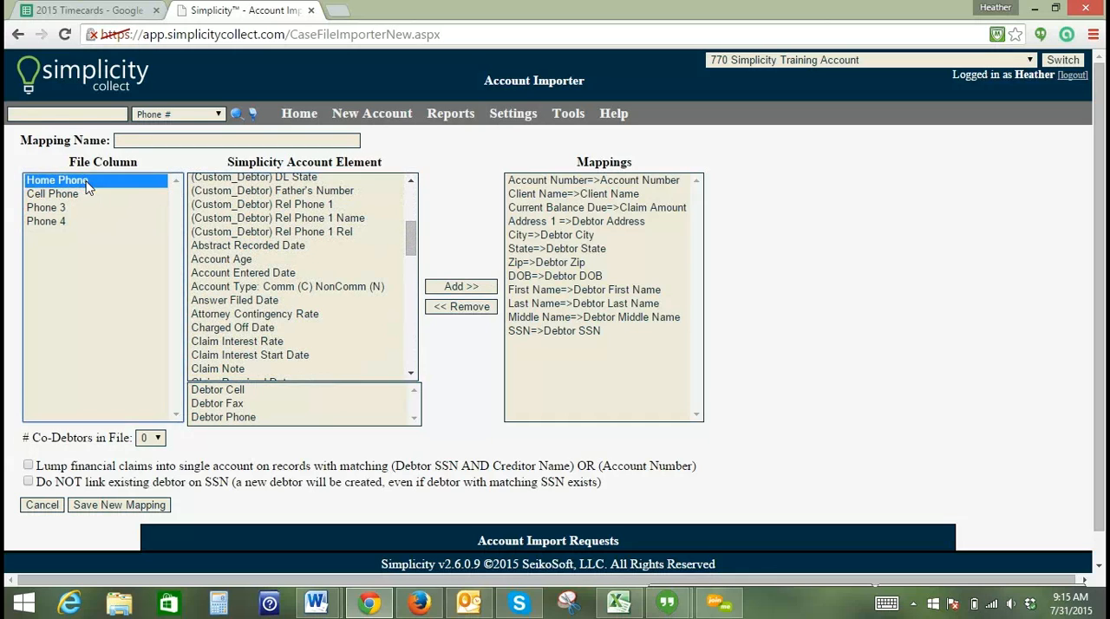
pyautogui.click(232, 422)
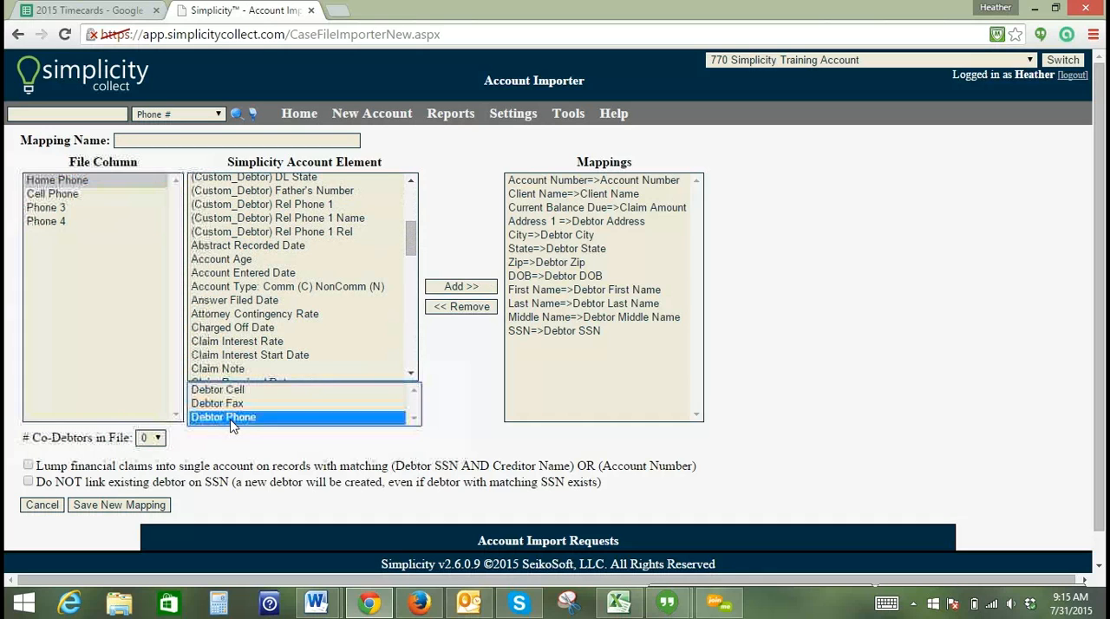
pyautogui.click(489, 287)
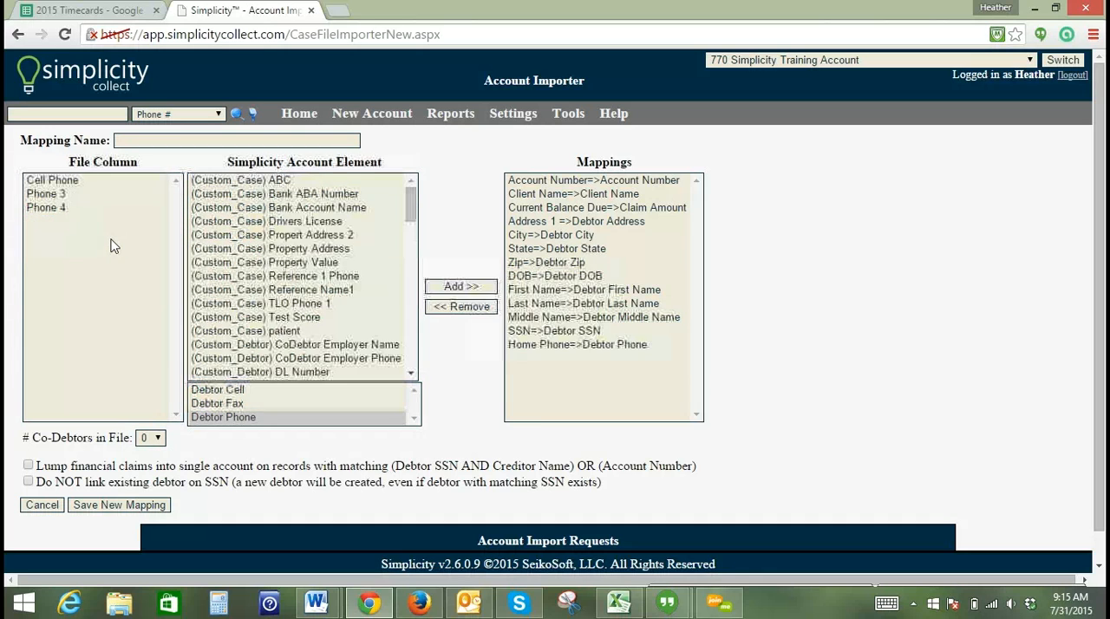
pyautogui.click(58, 182)
pyautogui.click(230, 390)
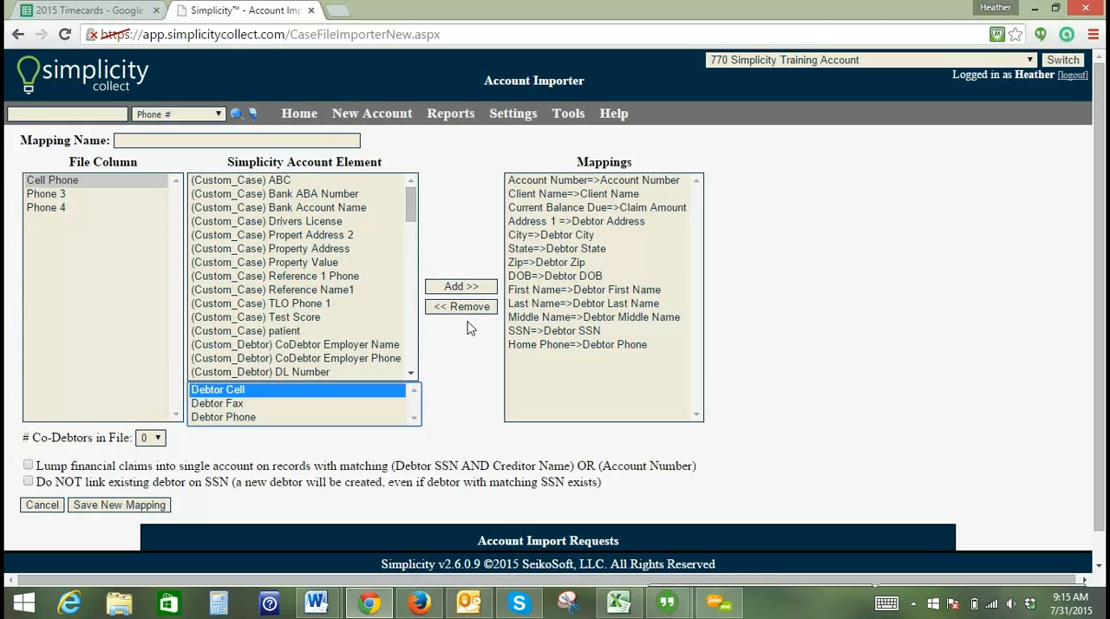
pyautogui.click(459, 288)
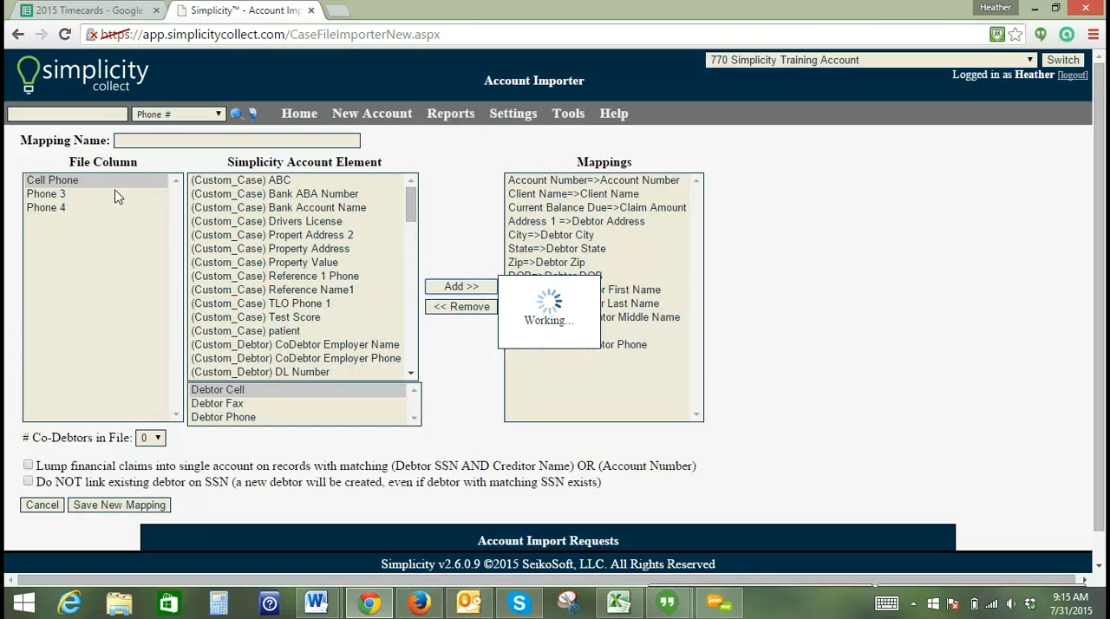
# - Map the Phone 3 and Phone 4 file columns to the Debtor Phone account element
pyautogui.click(62, 182)
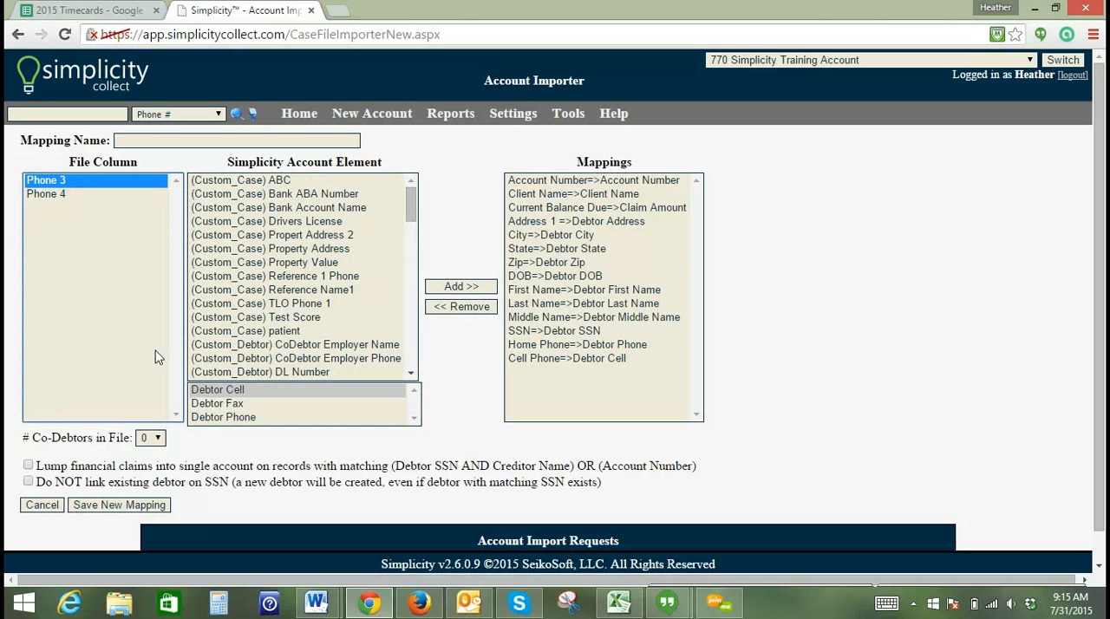
pyautogui.click(216, 418)
pyautogui.click(451, 287)
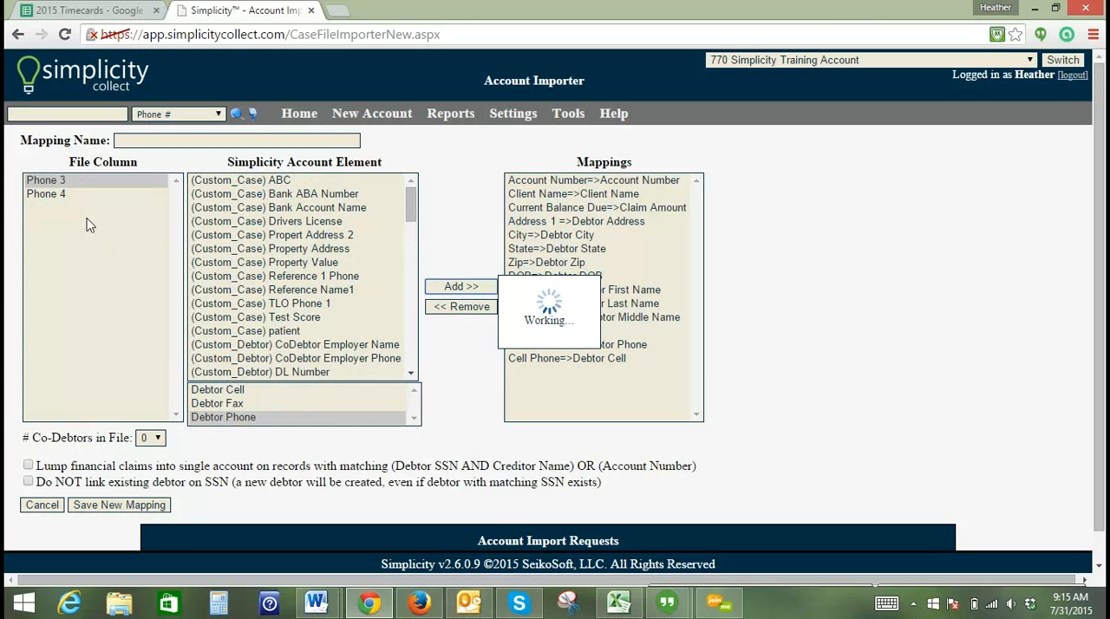
pyautogui.click(66, 184)
pyautogui.click(240, 420)
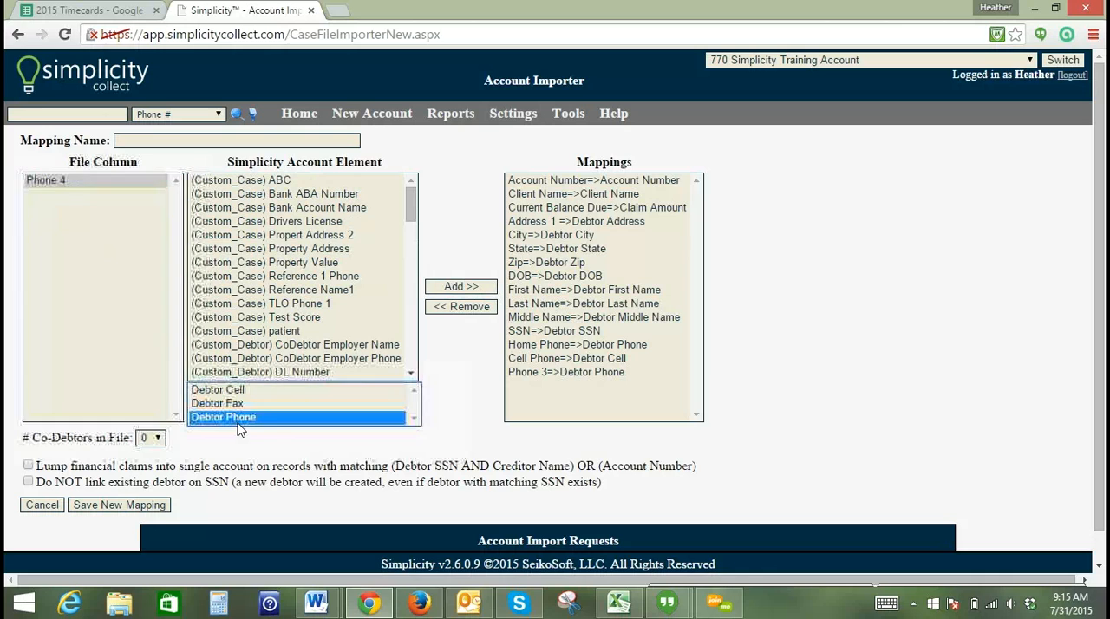
pyautogui.click(452, 287)
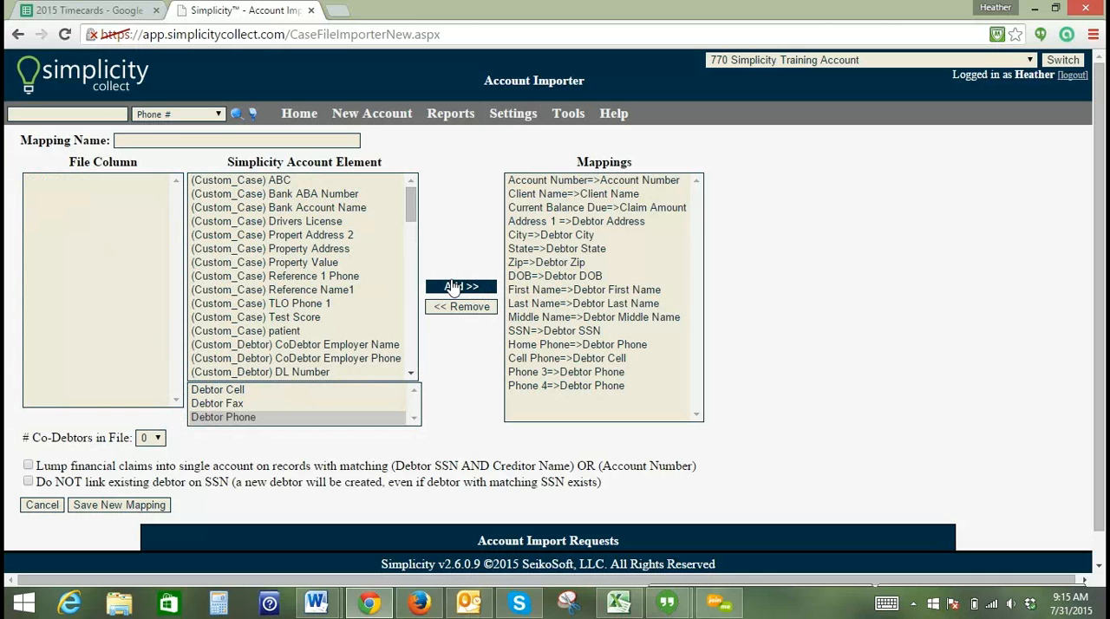
# - Name the mapping 07/31/2015
pyautogui.click(162, 144)
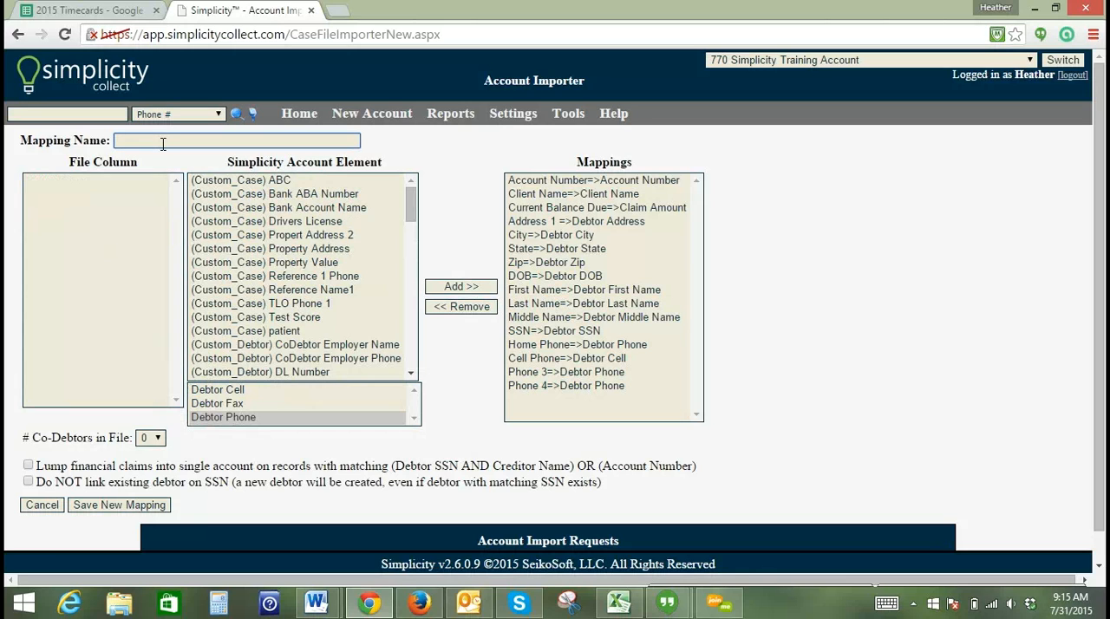
pyautogui.write('07/31/2015')
pyautogui.click(522, 183)
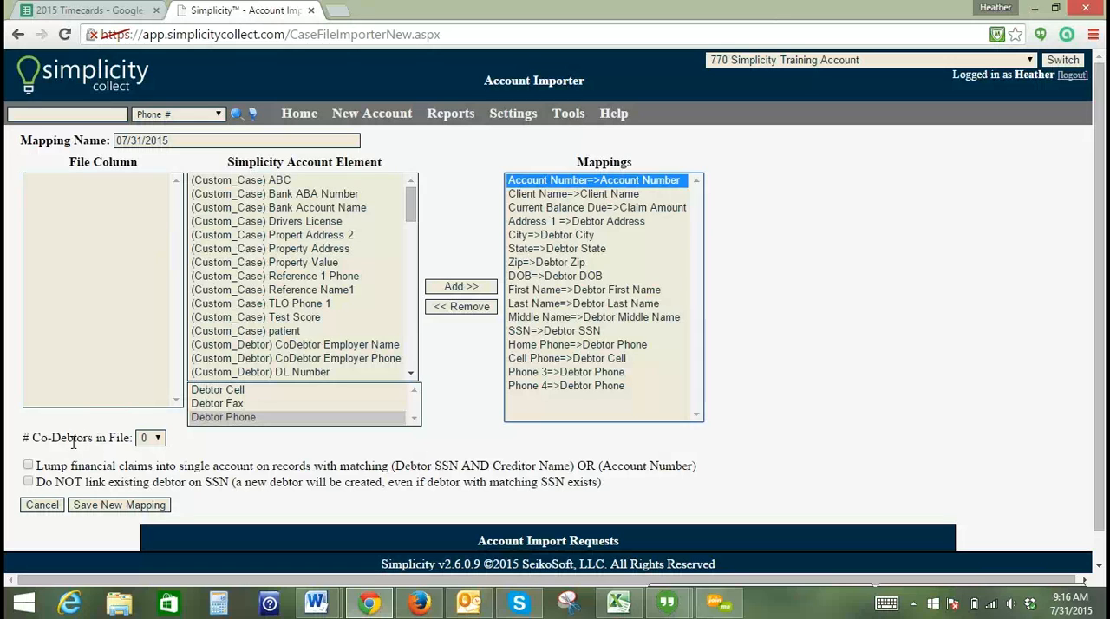
# - Set the number of co-debtors in the file to 1 and return it to 0
pyautogui.click(158, 438)
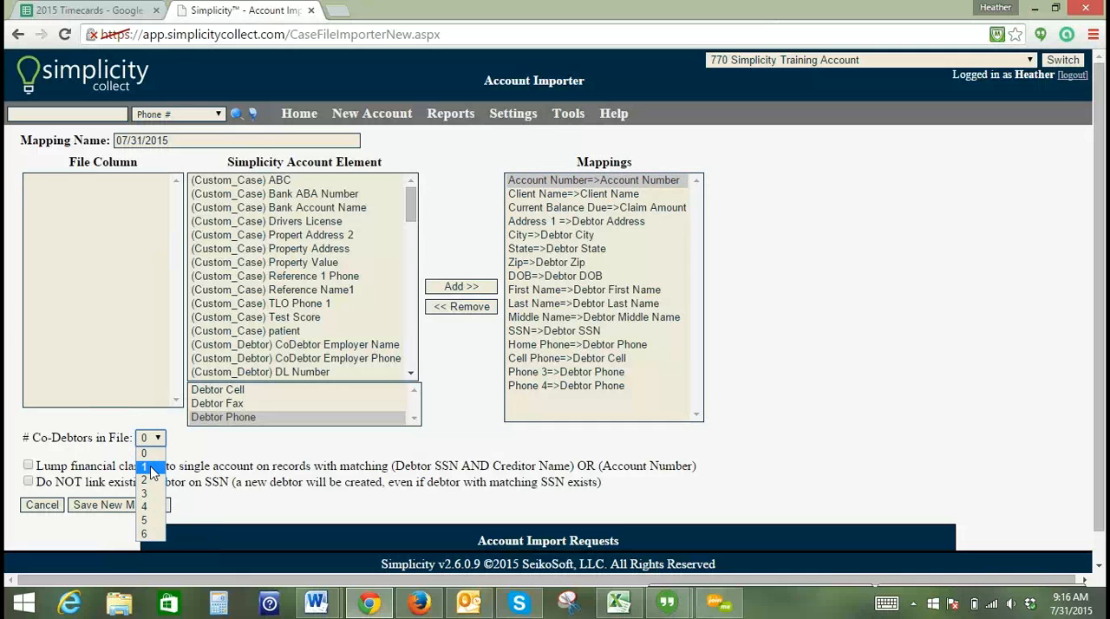
pyautogui.click(152, 468)
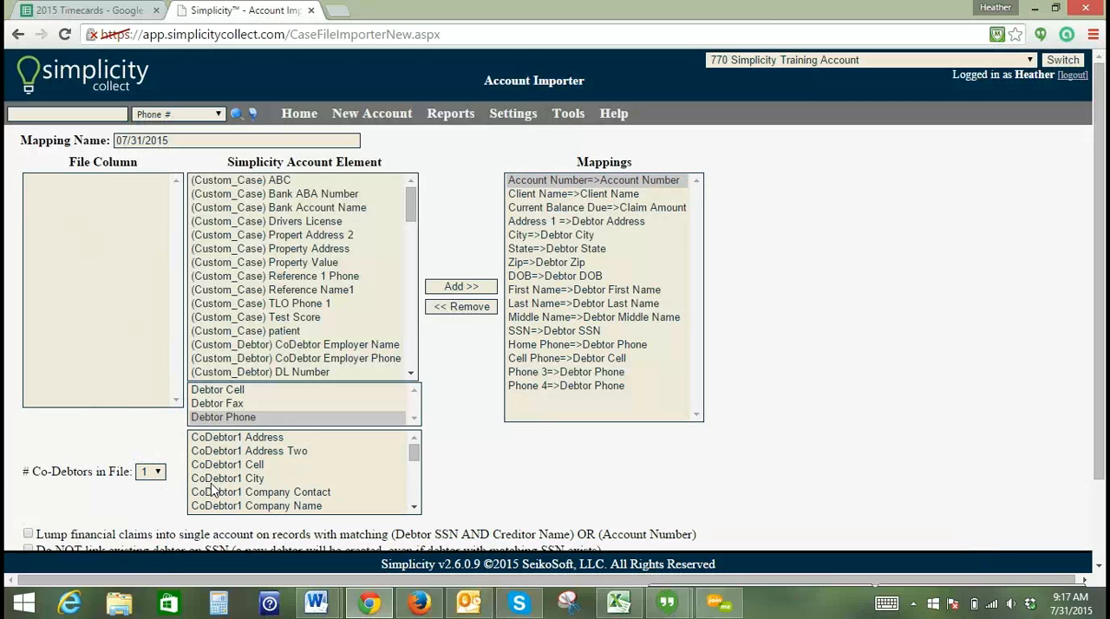
pyautogui.click(159, 473)
pyautogui.click(152, 485)
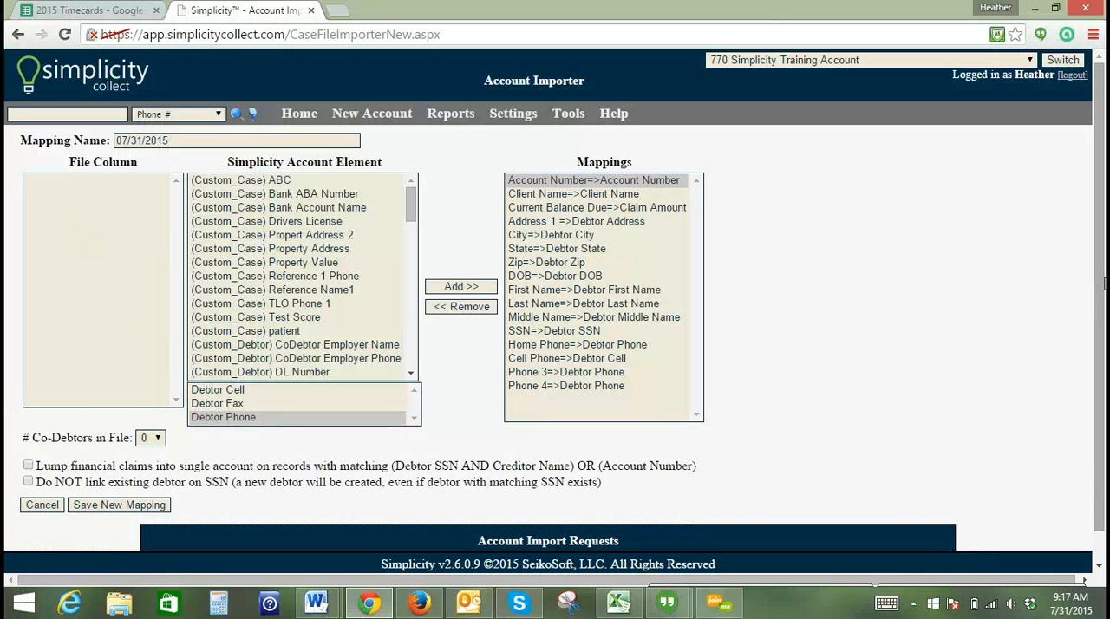
# - Save the completed column assignments as a new mapping
pyautogui.scroll(-1, 876, 384)
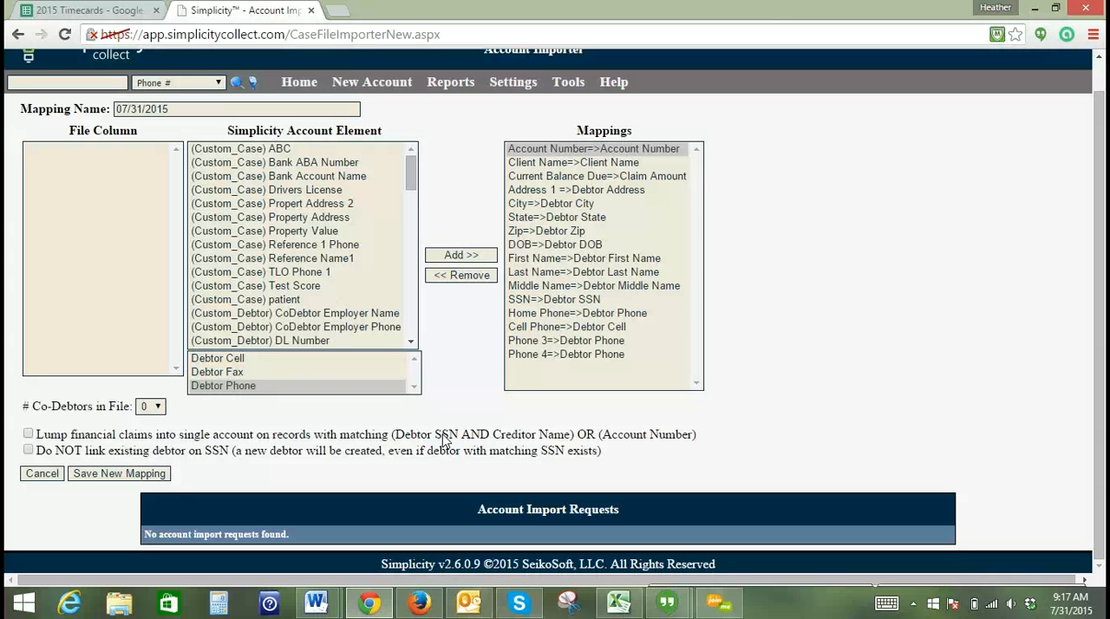
pyautogui.click(28, 434)
pyautogui.click(29, 450)
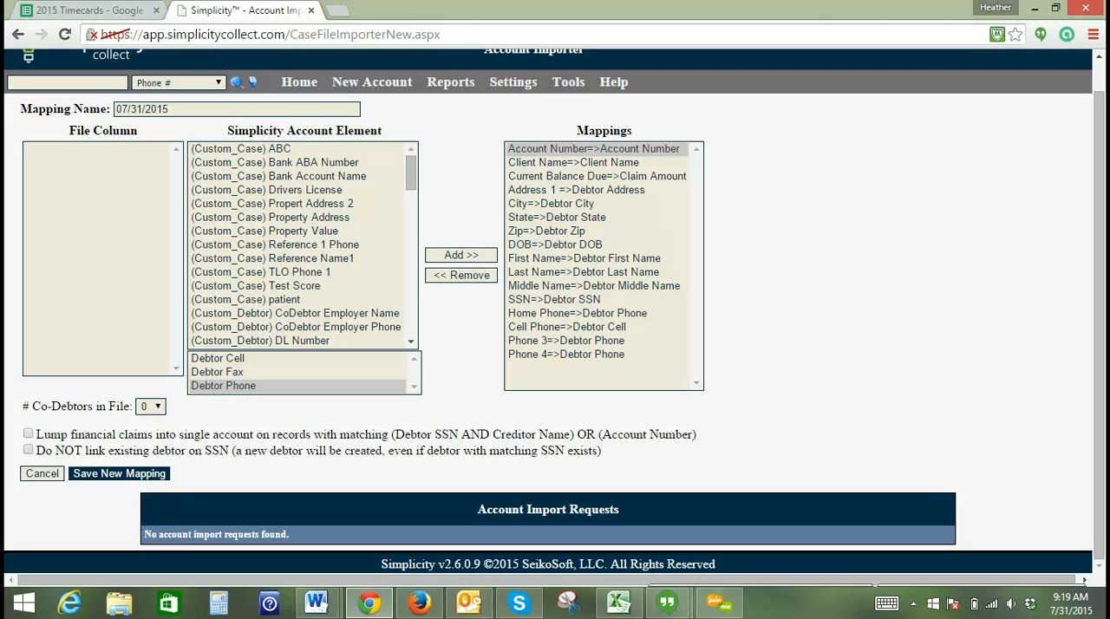
pyautogui.click(123, 476)
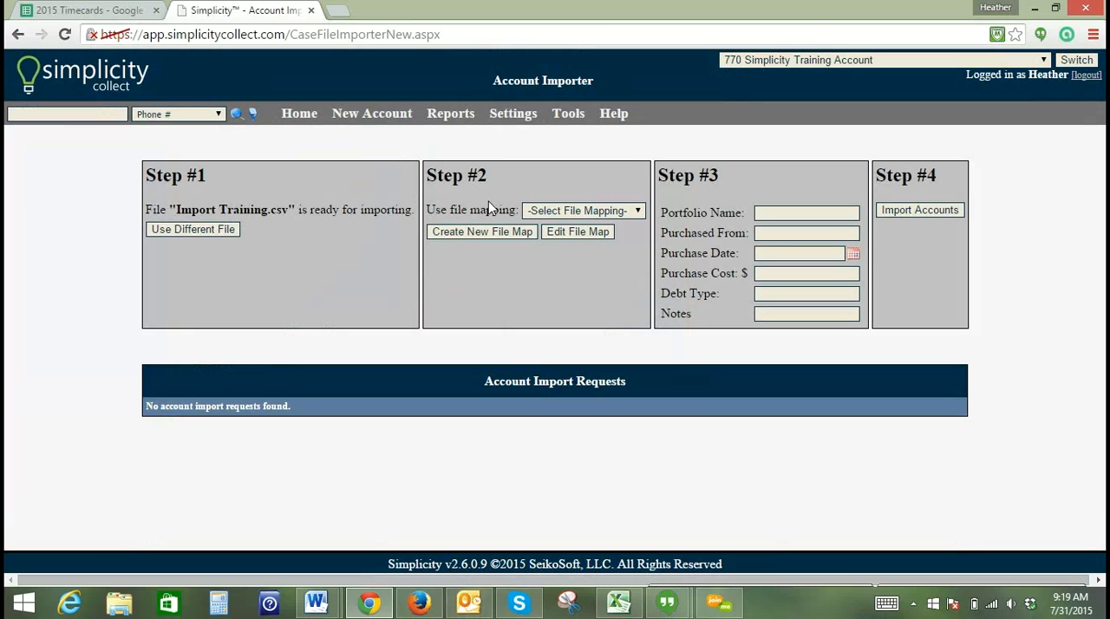
# - Open the saved 07/31/2015 file mapping for editing and update it
pyautogui.click(543, 208)
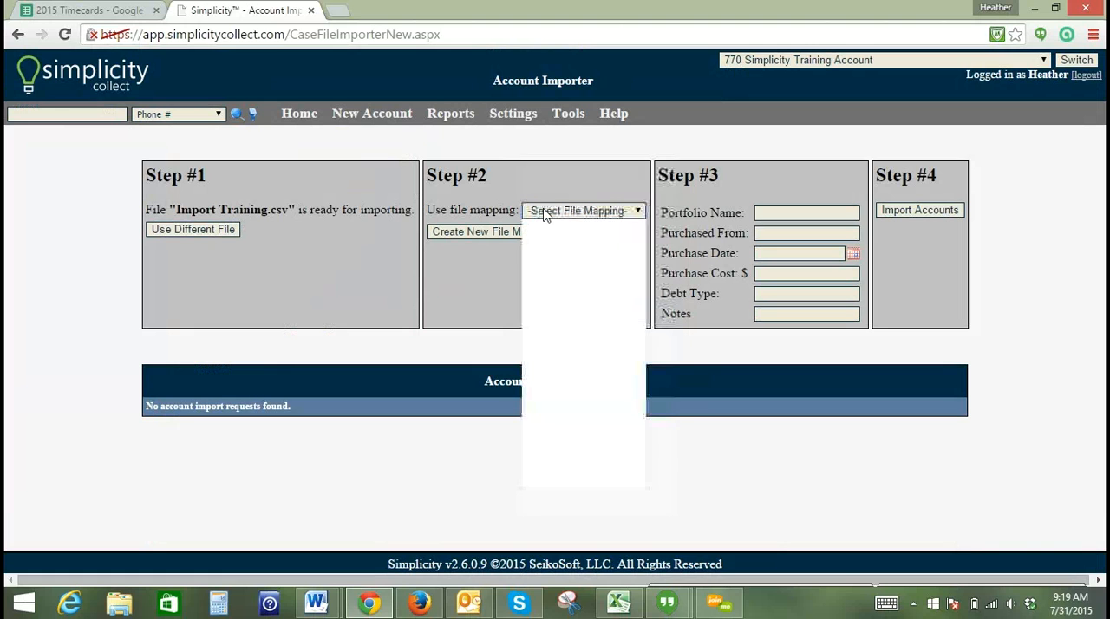
pyautogui.moveTo(638, 300); pyautogui.dragTo(644, 408)
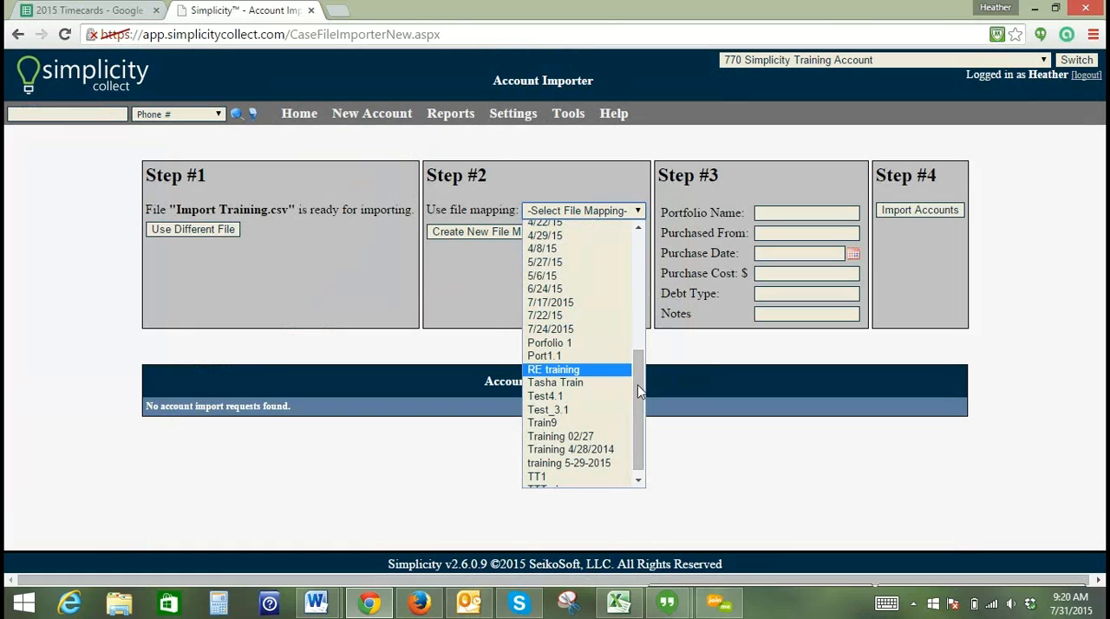
pyautogui.moveTo(639, 390); pyautogui.dragTo(639, 335)
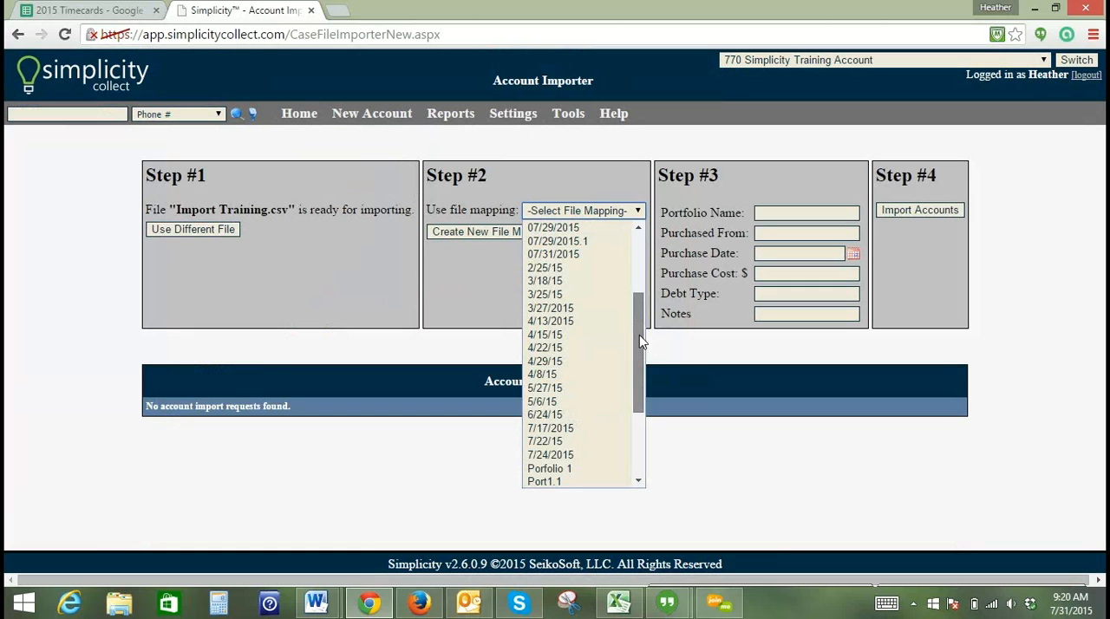
pyautogui.click(582, 254)
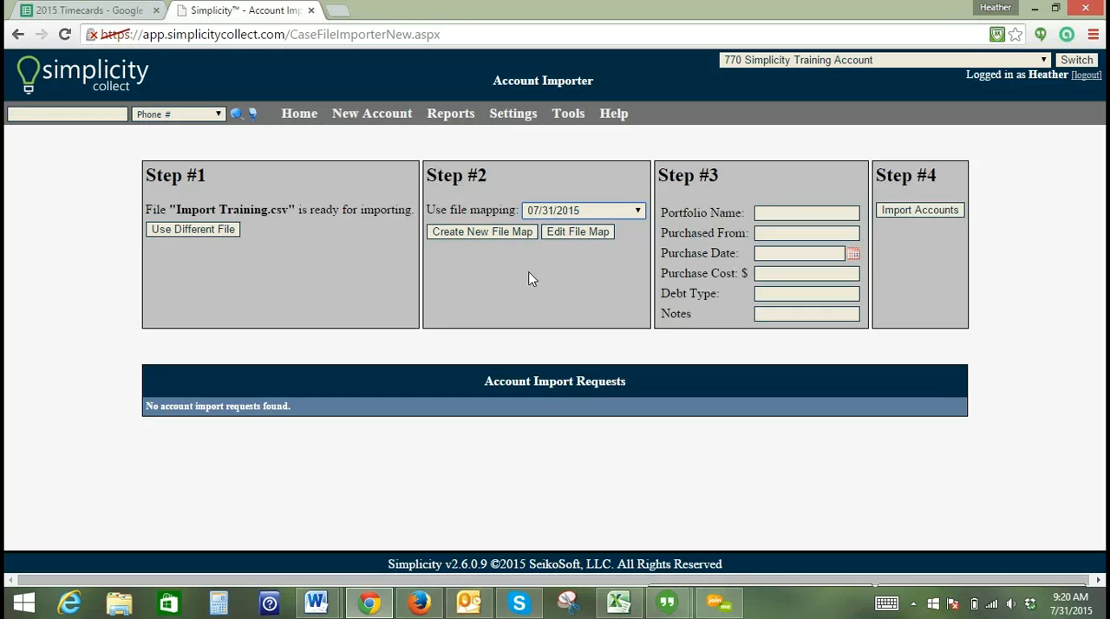
pyautogui.click(587, 240)
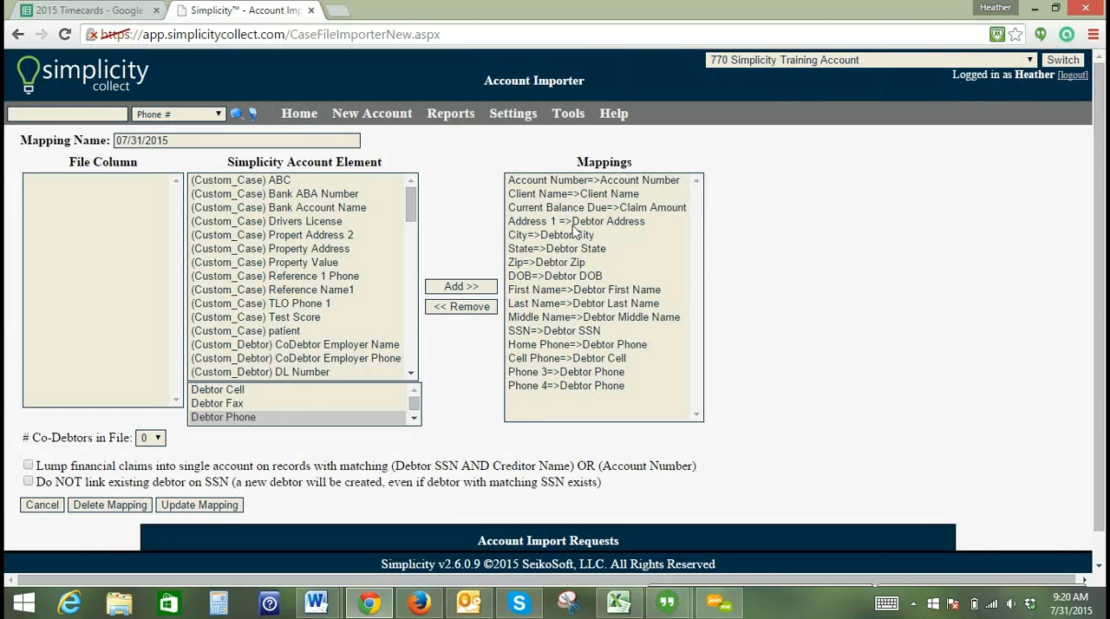
pyautogui.click(208, 507)
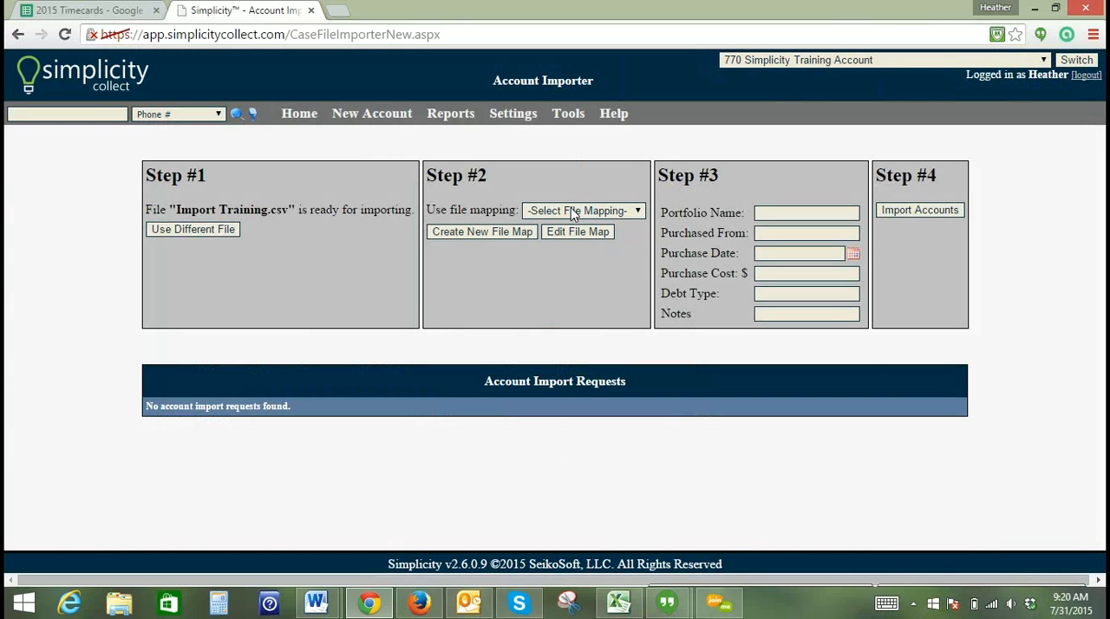
# - Select the 07/31/2015 file mapping for Import Training.csv and import the accounts
pyautogui.click(573, 210)
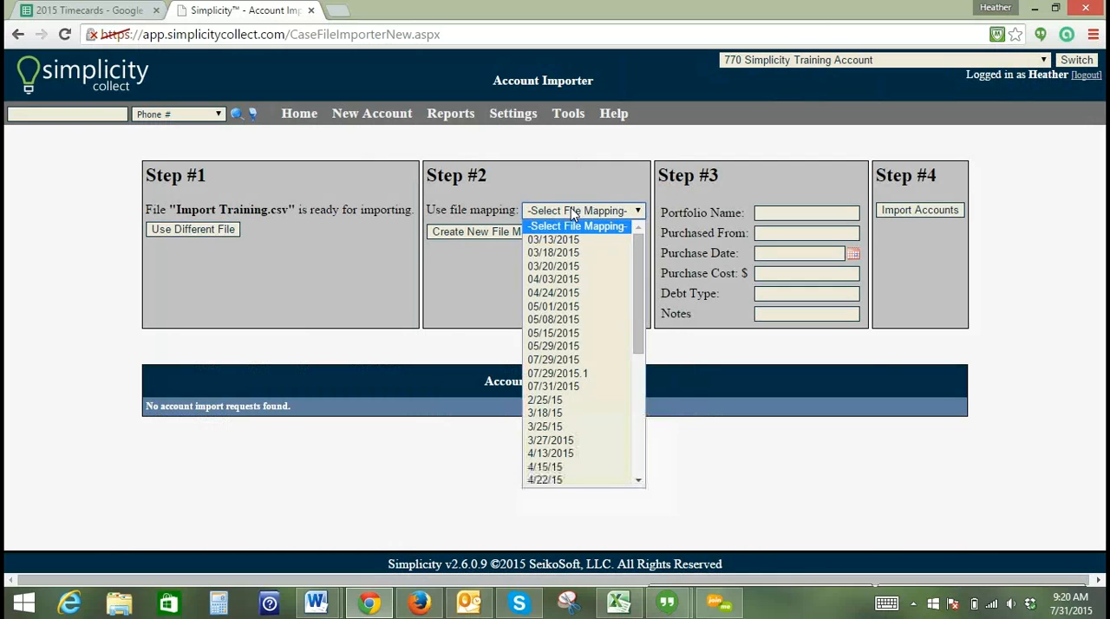
pyautogui.click(580, 386)
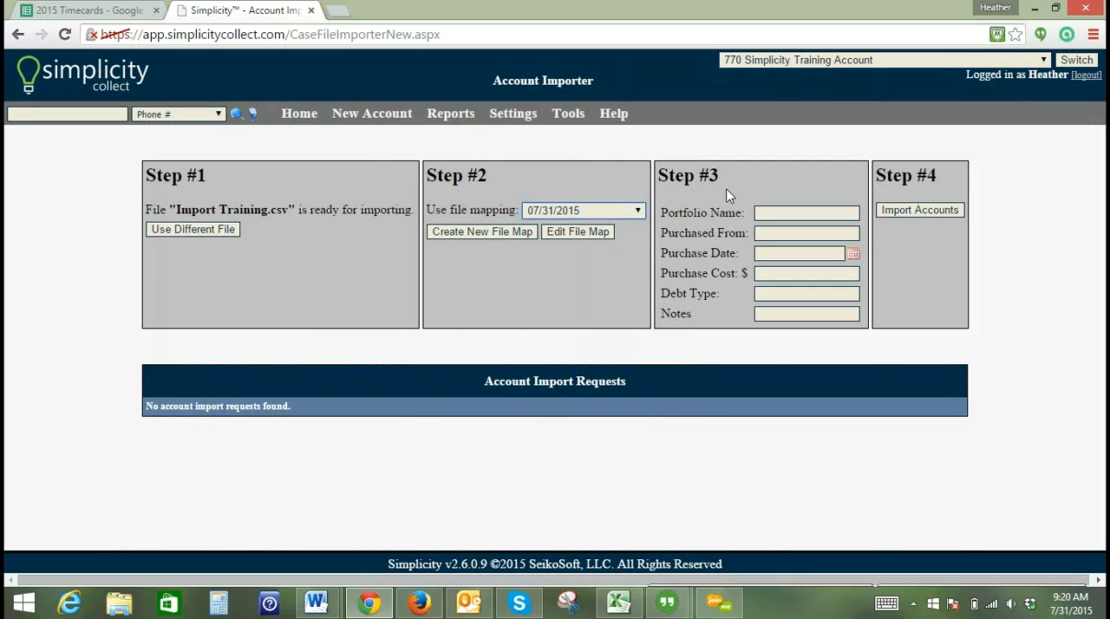
pyautogui.click(923, 211)
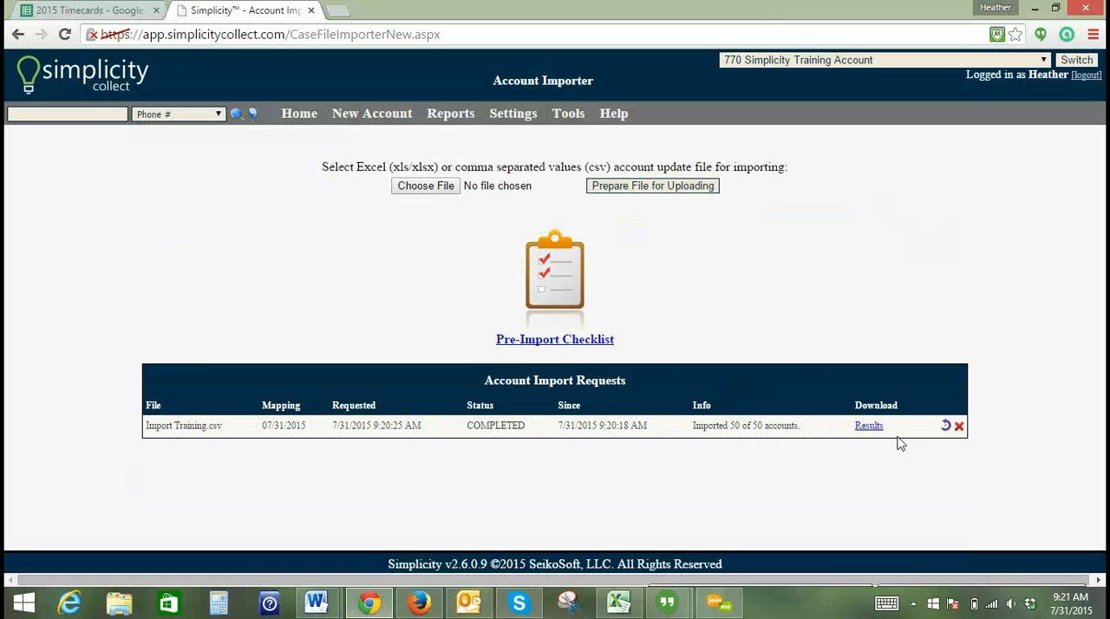
# - Download the results of the Import Training.csv import and switch to the results workbook in Excel
pyautogui.click(865, 430)
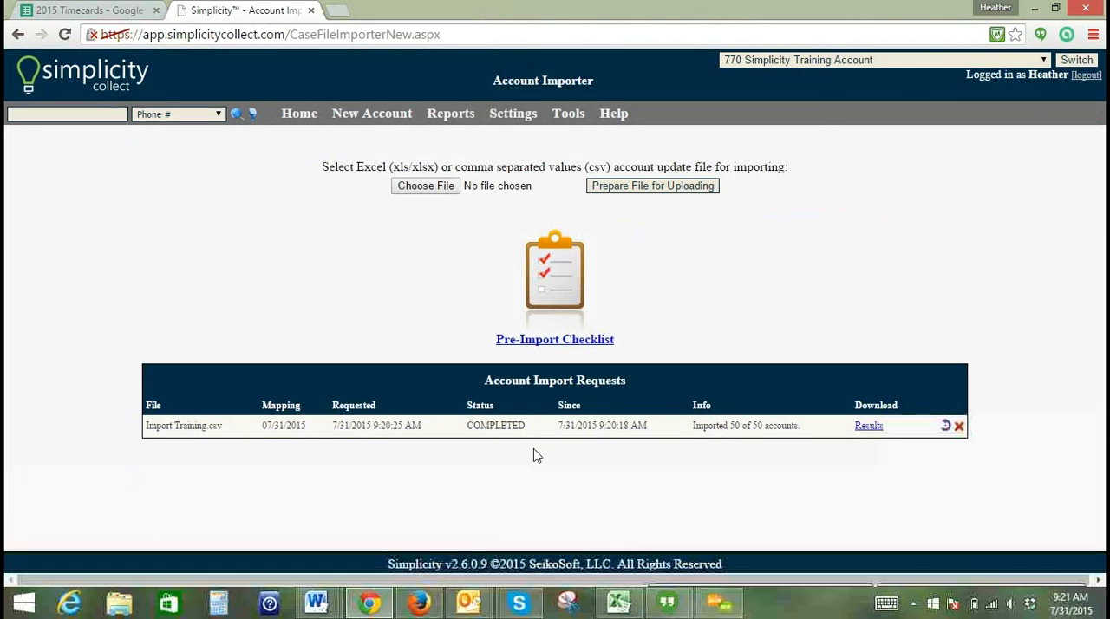
pyautogui.moveTo(626, 598); pyautogui.dragTo(717, 604)
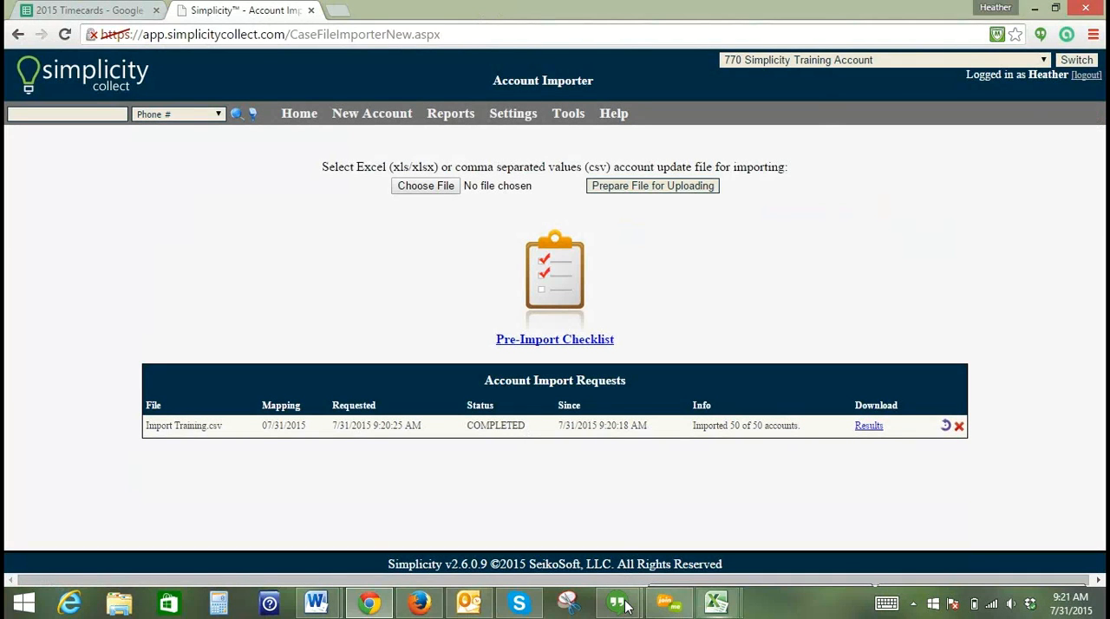
pyautogui.moveTo(717, 604)
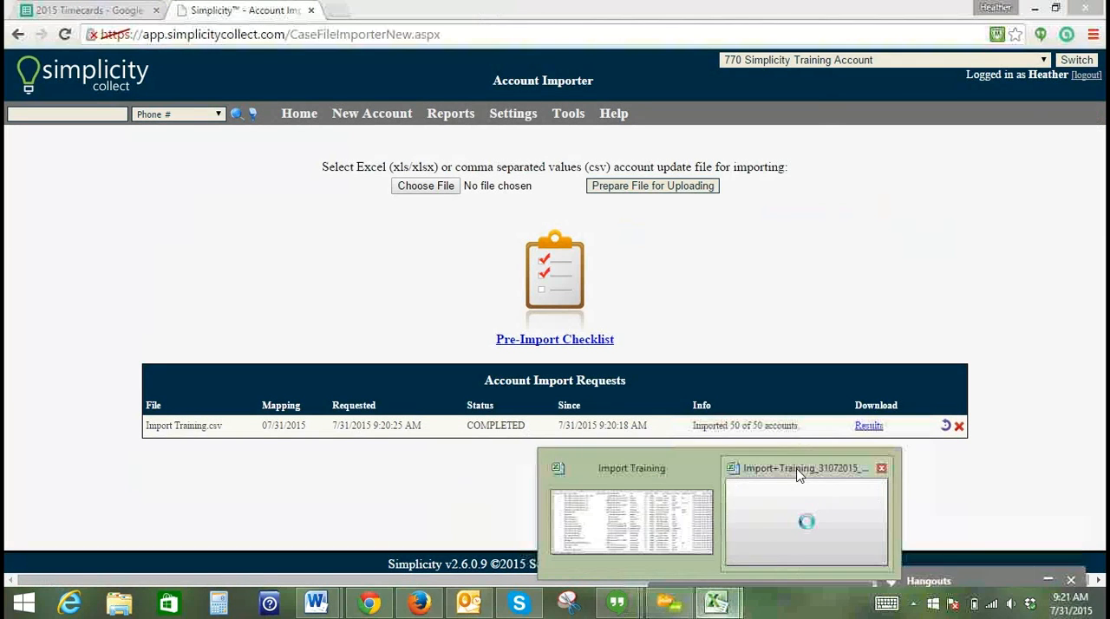
pyautogui.click(798, 476)
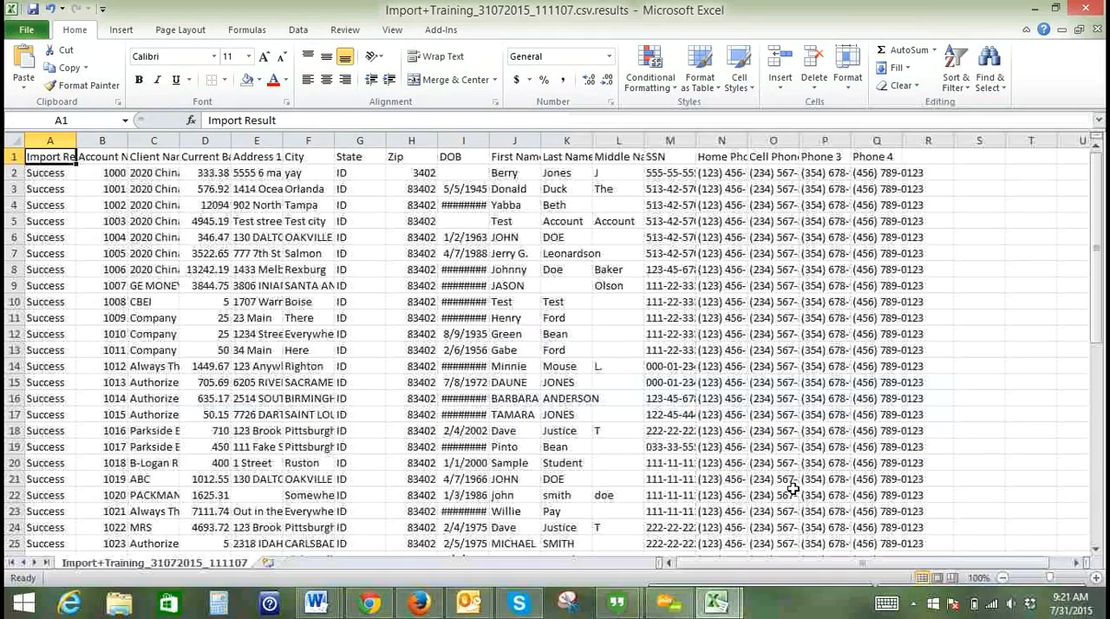
# - Fit the Import Result column to its contents, check its entries, and close the results workbook without saving
pyautogui.doubleClick(76, 140)
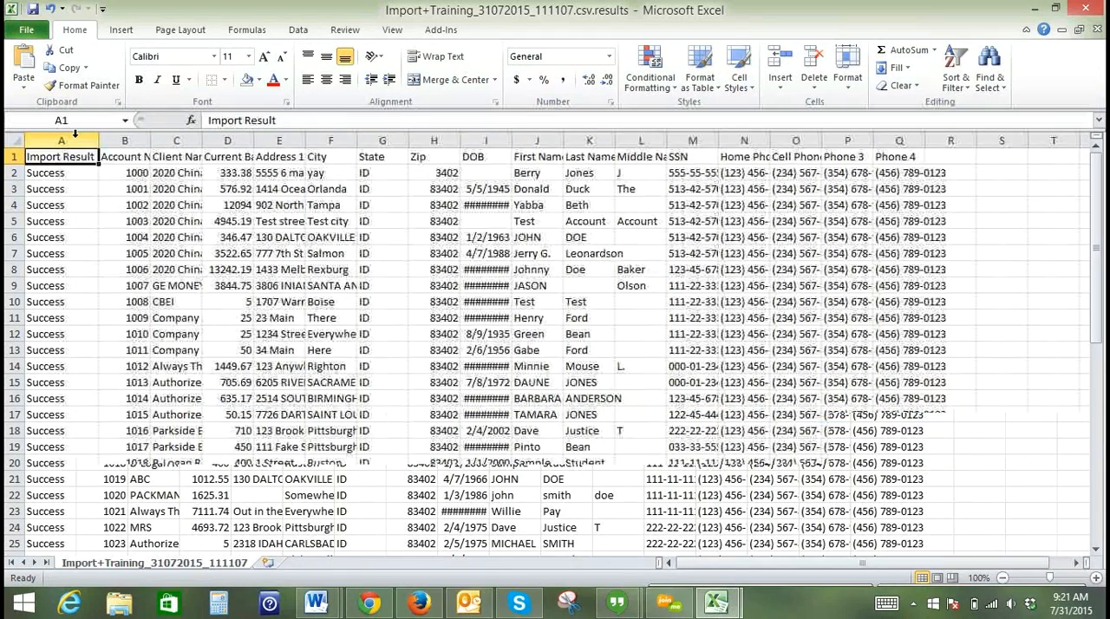
pyautogui.click(76, 140)
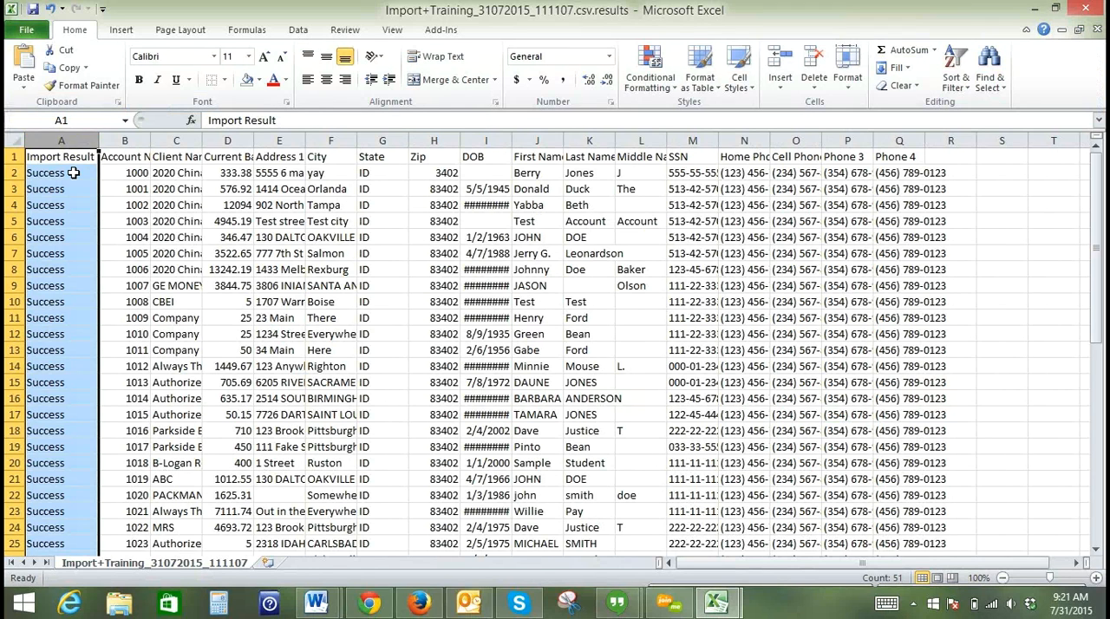
pyautogui.click(74, 173)
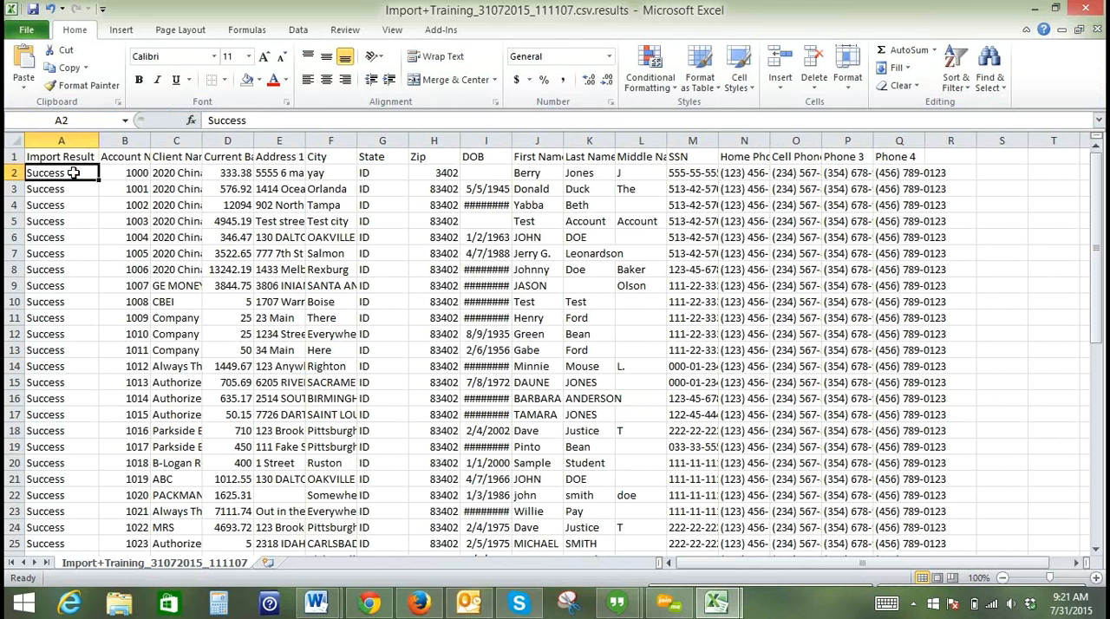
pyautogui.click(1096, 30)
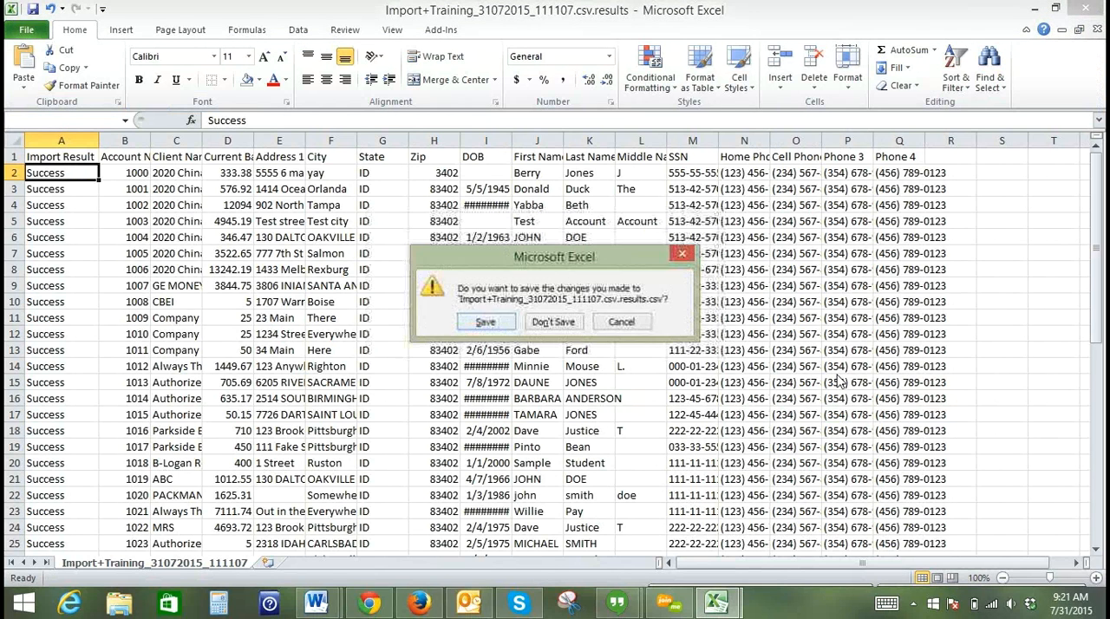
pyautogui.click(553, 321)
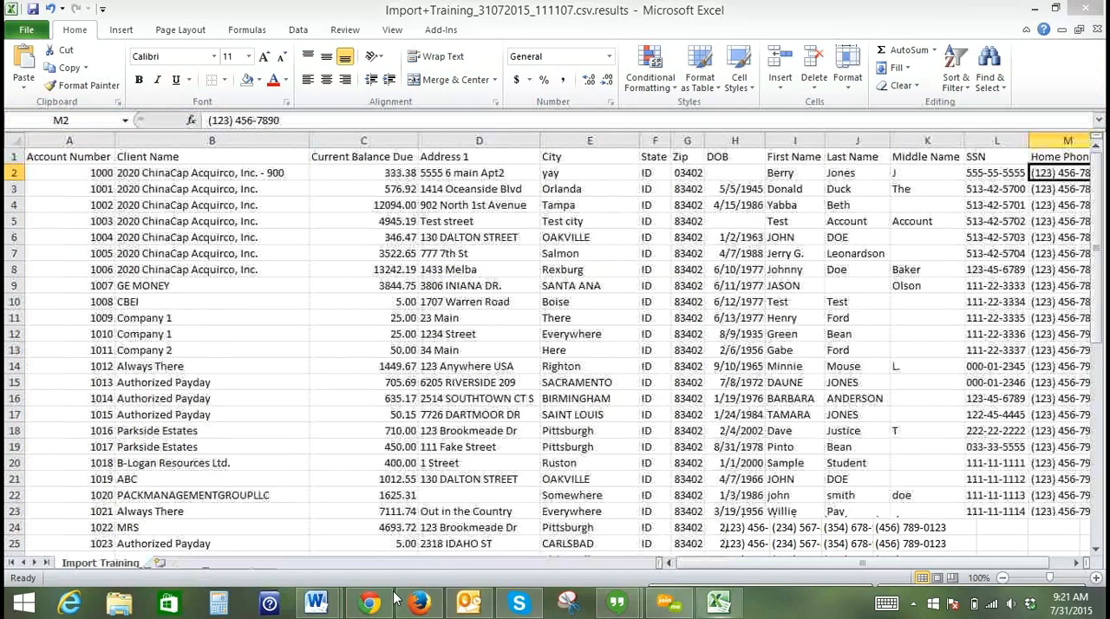
# - Switch to Simplicity Collect in Chrome, search for all accounts from the home page, and review the account list
pyautogui.click(369, 602)
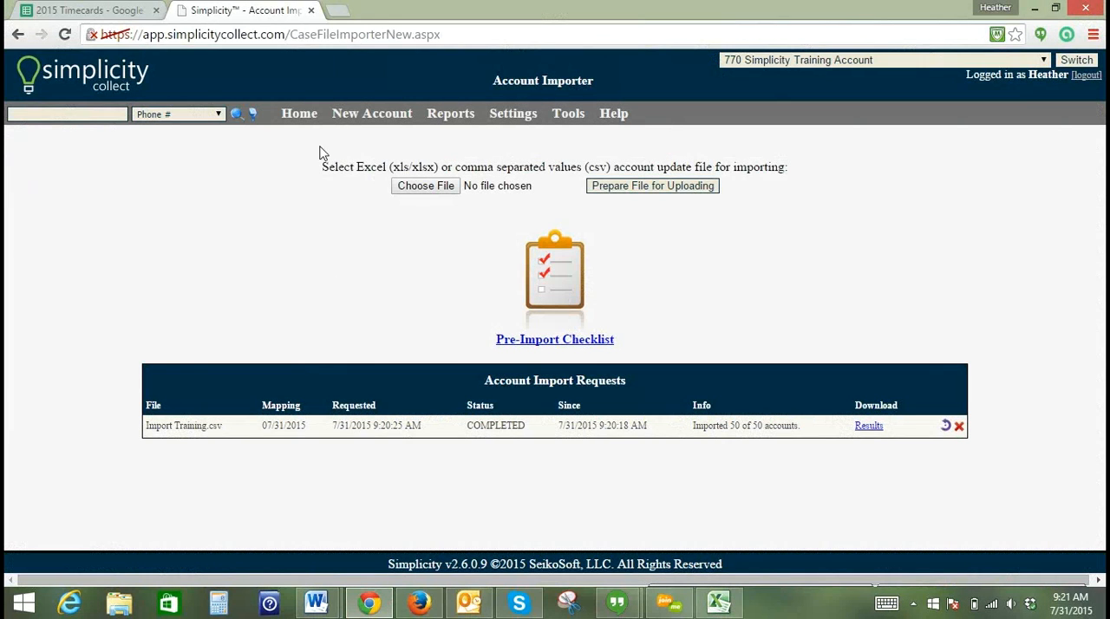
pyautogui.click(299, 119)
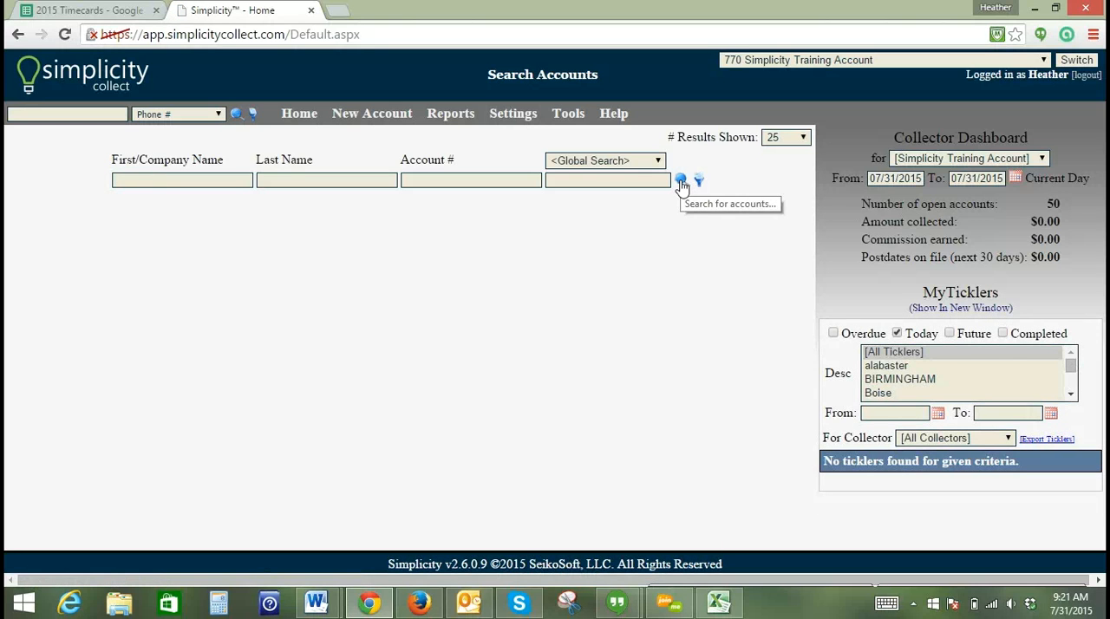
pyautogui.click(681, 182)
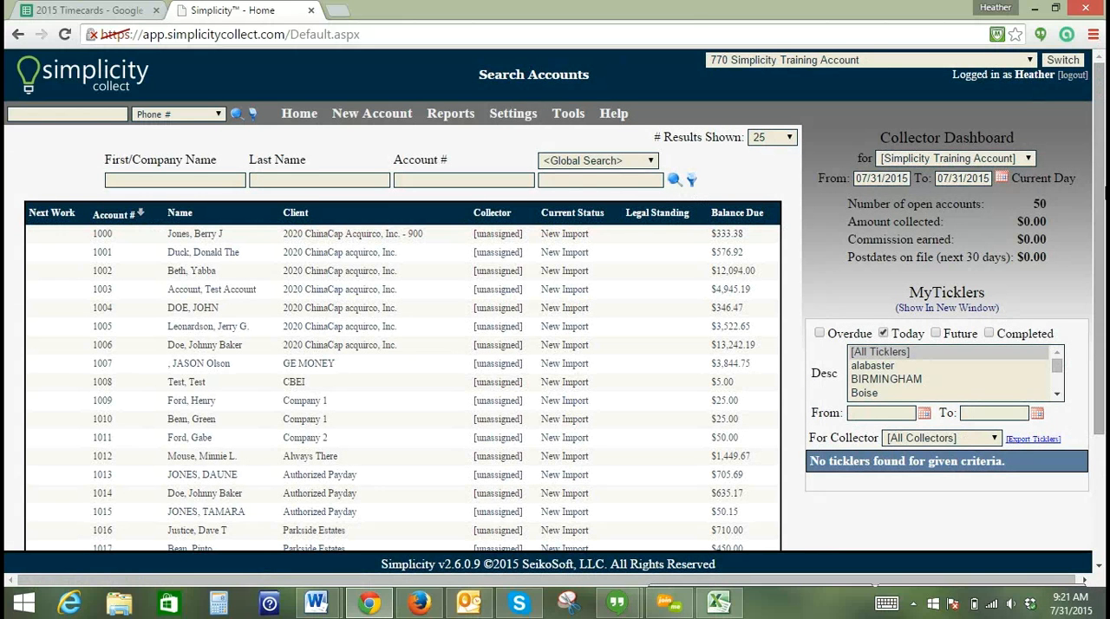
pyautogui.scroll(-1, 555, 347)
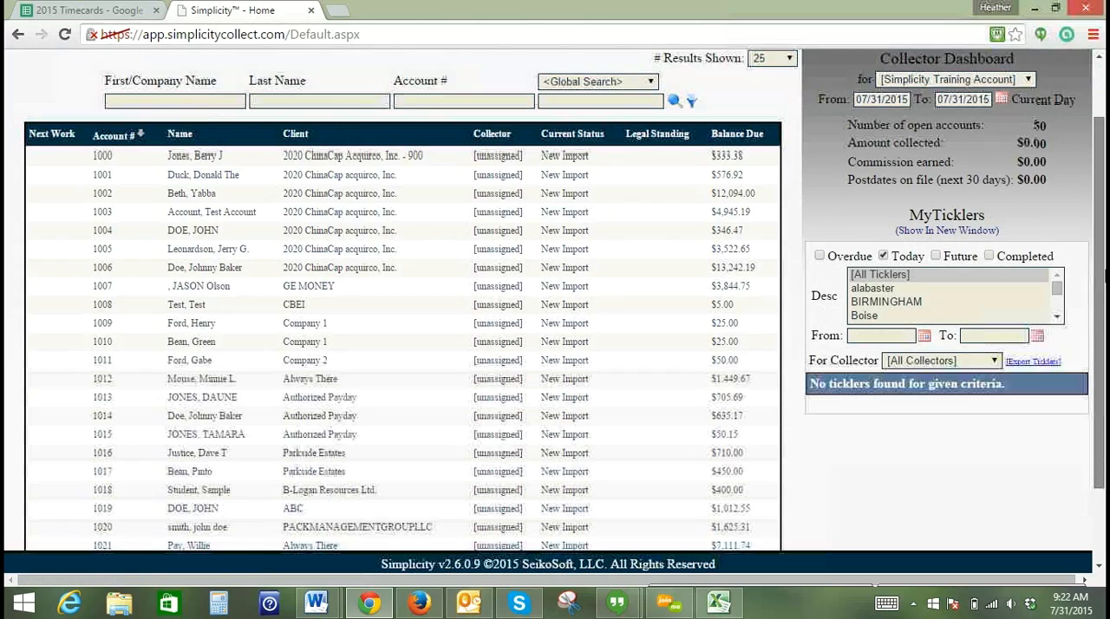
pyautogui.scroll(-2, 38, 535)
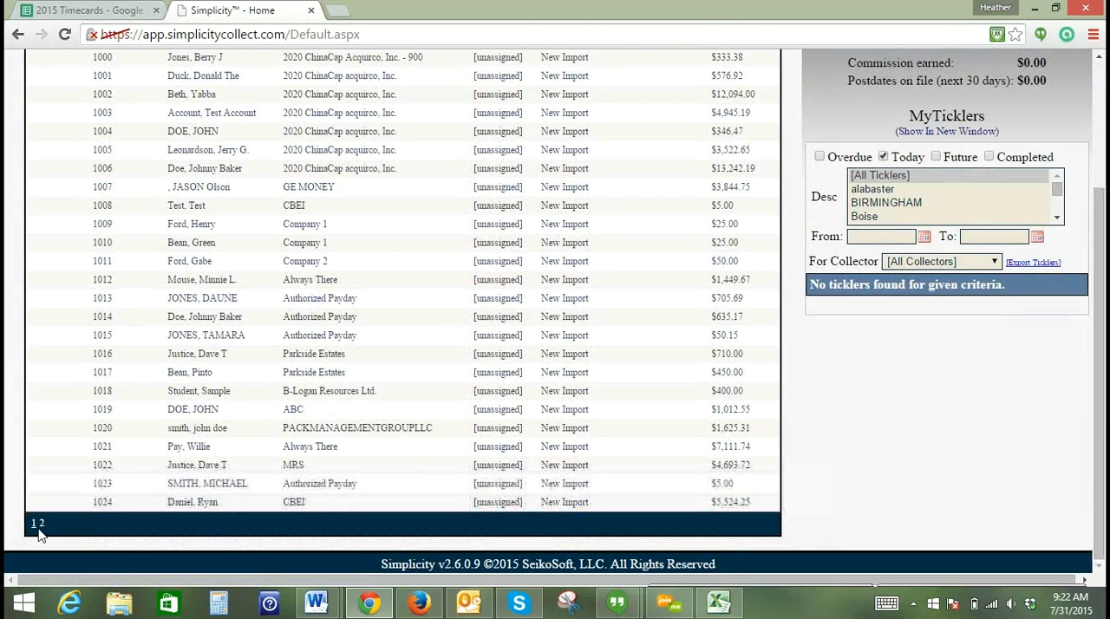
# - Review the second page of the account list and look through the saved configurations in the search filters
pyautogui.click(41, 523)
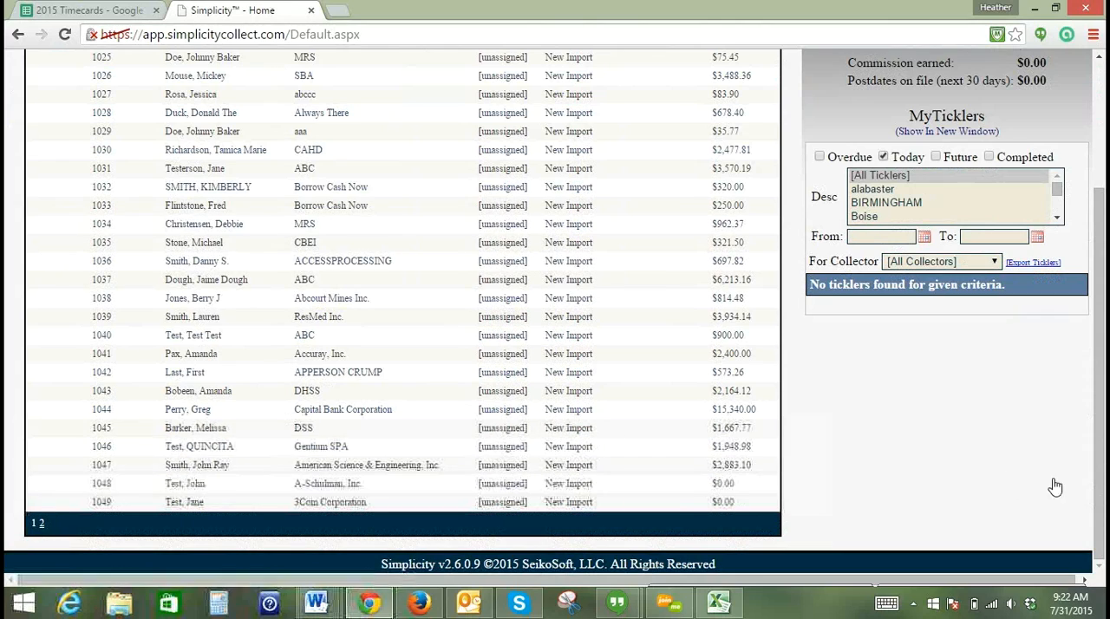
pyautogui.moveTo(1102, 472); pyautogui.dragTo(1099, 321)
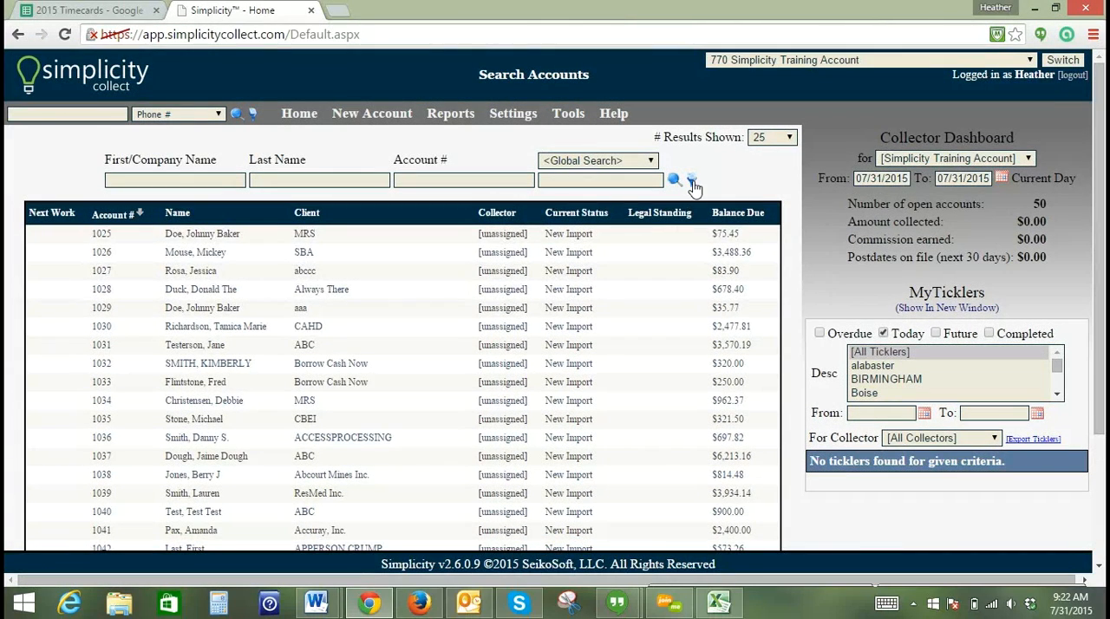
pyautogui.click(691, 179)
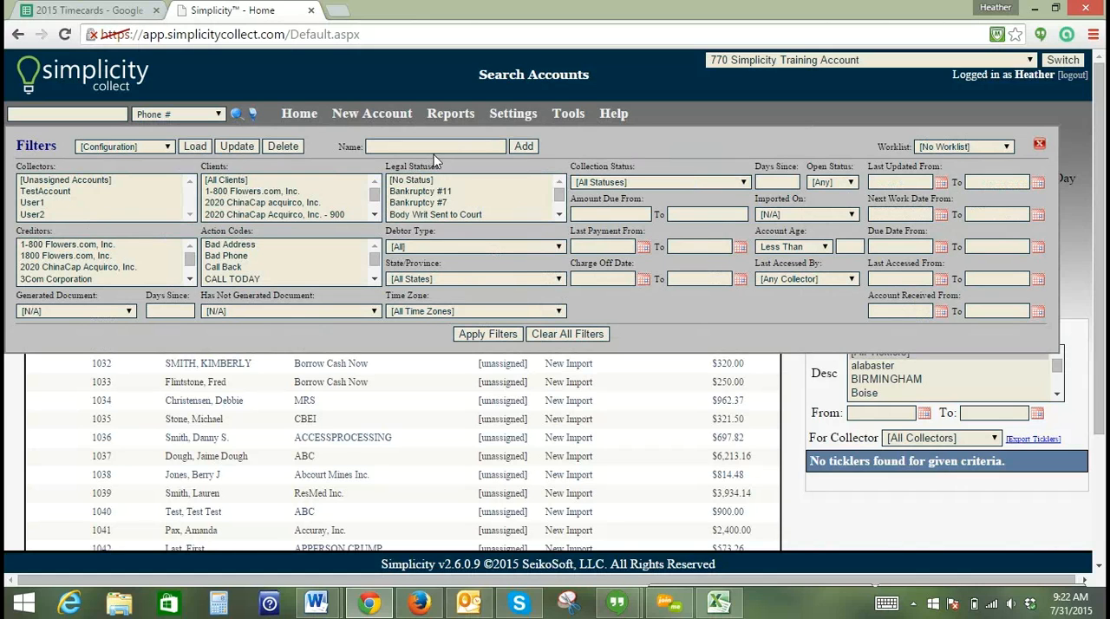
pyautogui.click(169, 147)
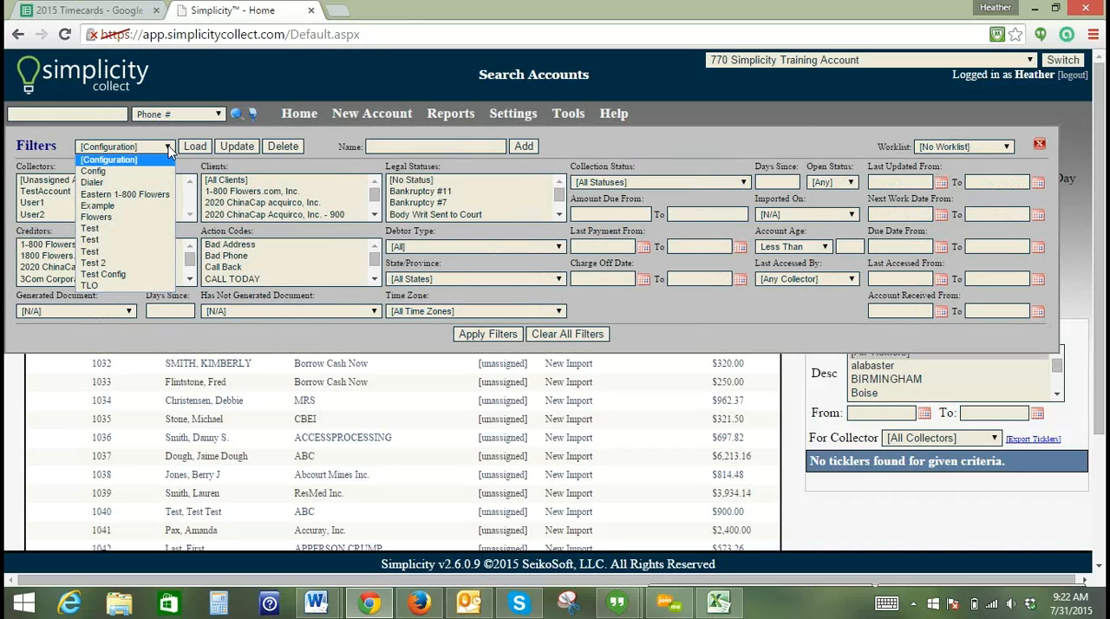
pyautogui.click(169, 149)
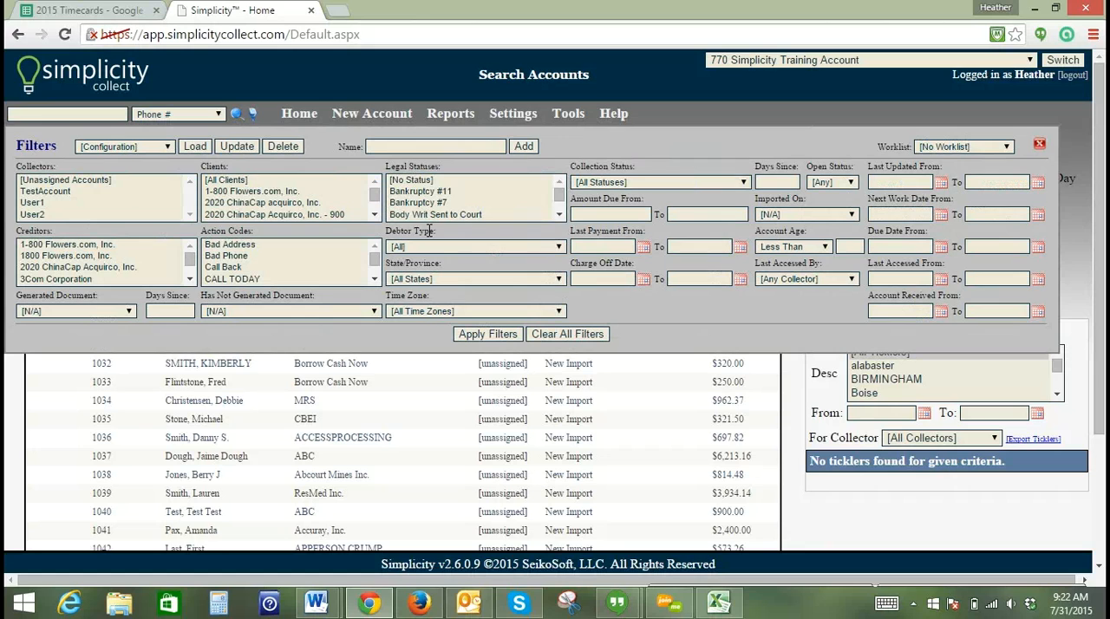
# - Set the Imported On filter to the 7/31/2015 9:20:09 AM import and hide the search filters without applying them
pyautogui.click(789, 216)
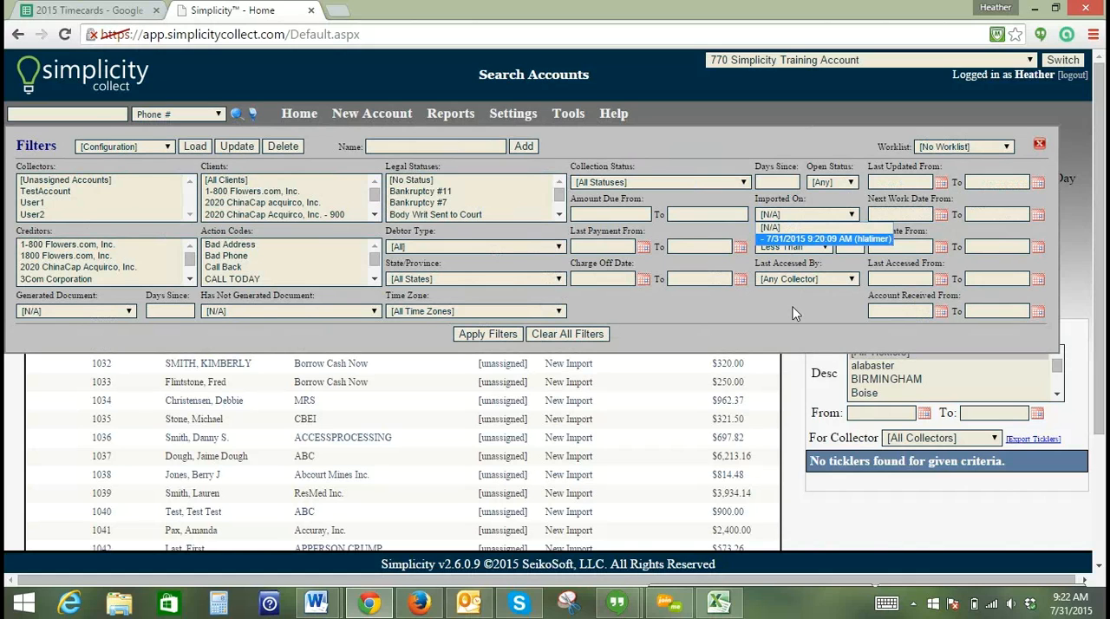
pyautogui.click(791, 243)
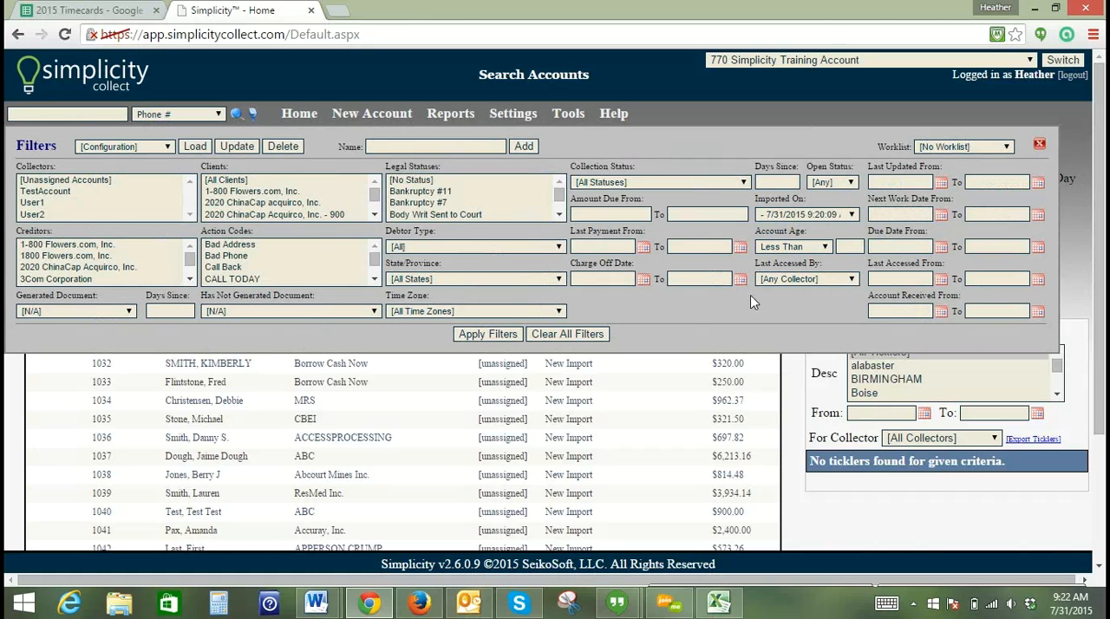
pyautogui.click(1040, 147)
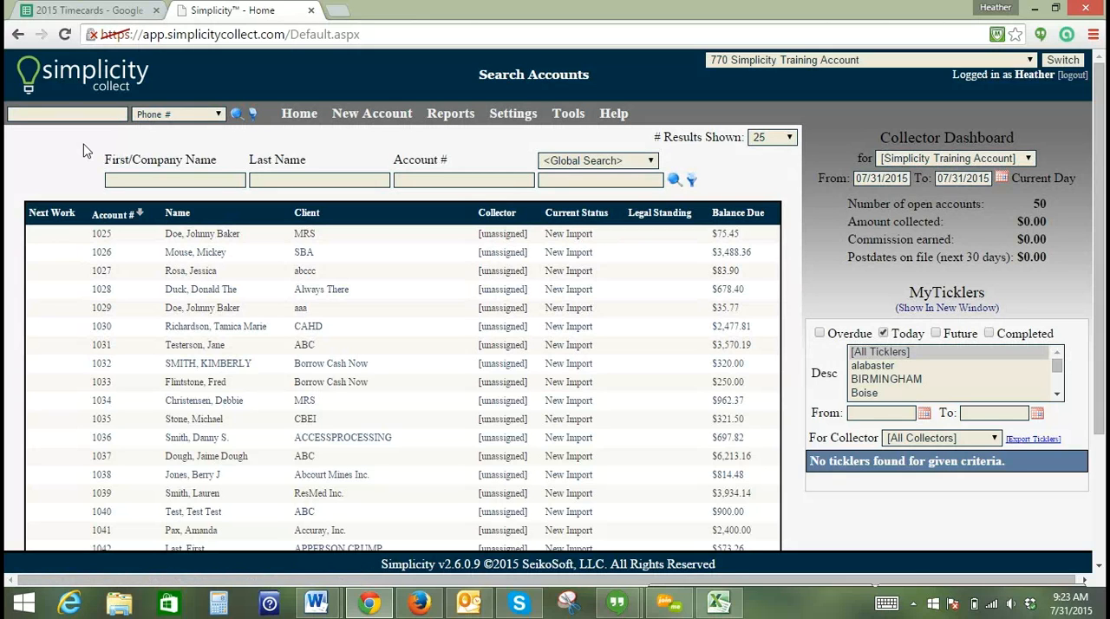
# - Run a blank quick search by phone number and clear the search results
pyautogui.click(234, 116)
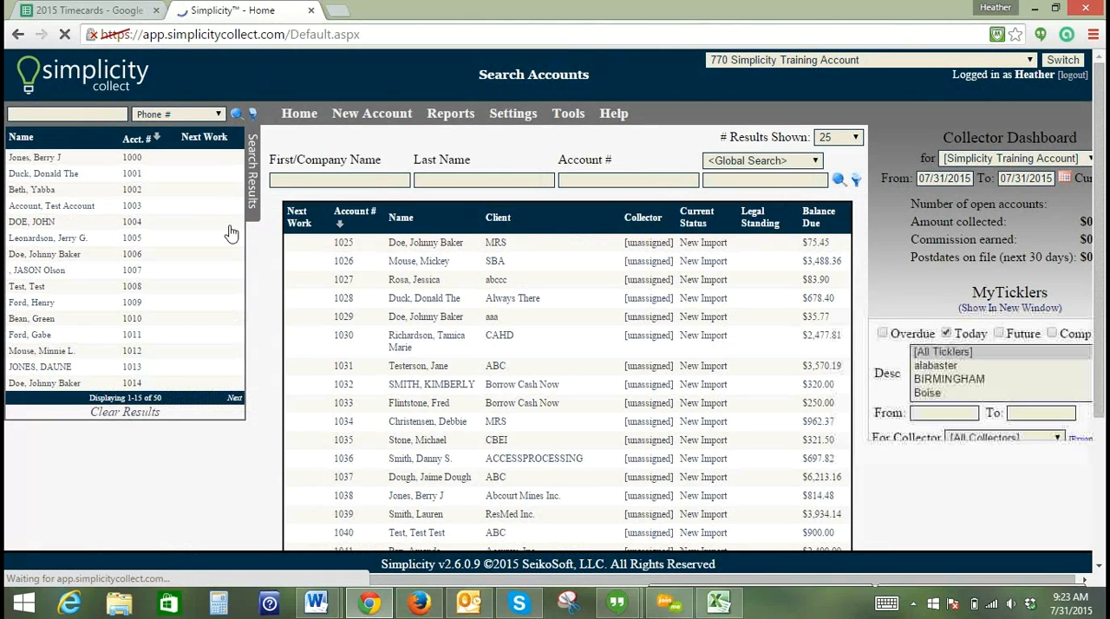
pyautogui.click(144, 423)
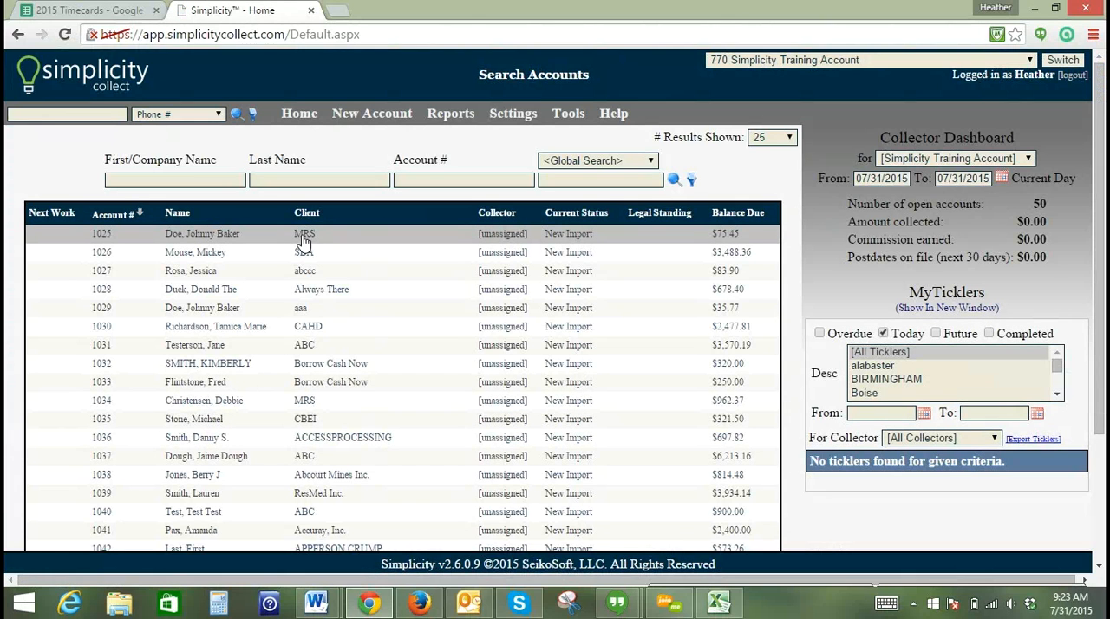
# - Open the first listed account, belonging to client MRS, and add the note "Test" with the type Account
pyautogui.click(303, 241)
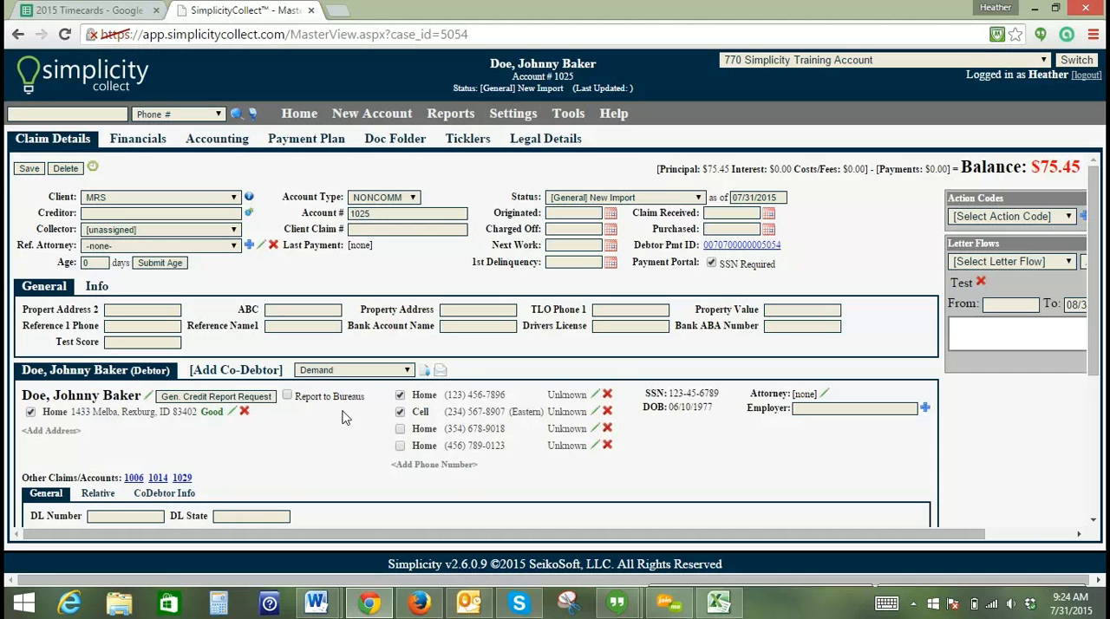
pyautogui.moveTo(575, 116)
pyautogui.moveTo(1094, 205); pyautogui.dragTo(1098, 366)
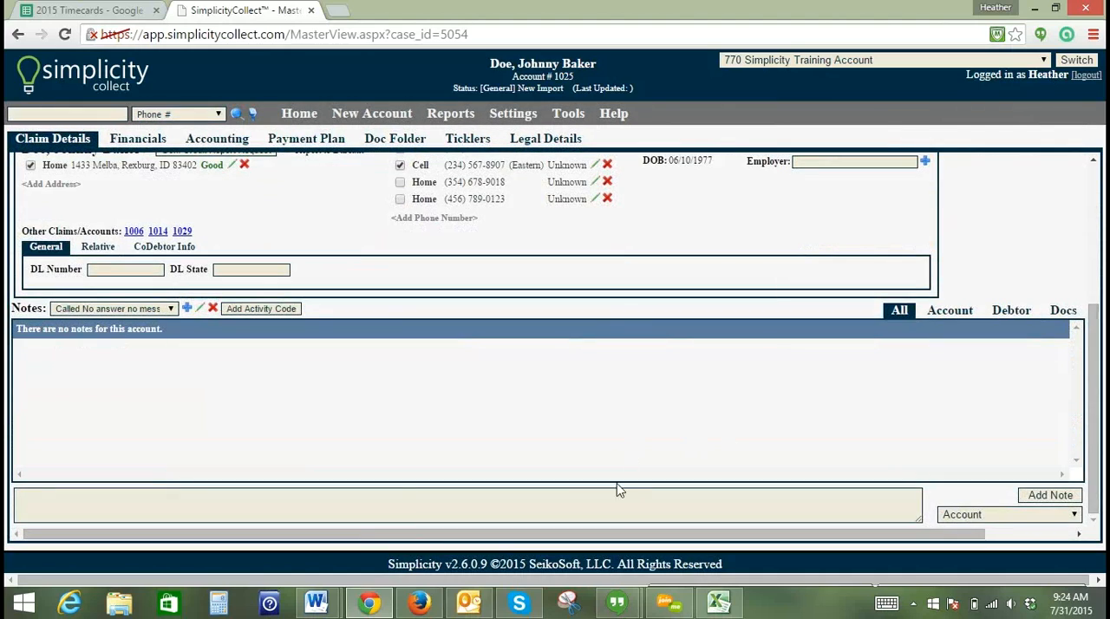
pyautogui.click(615, 496)
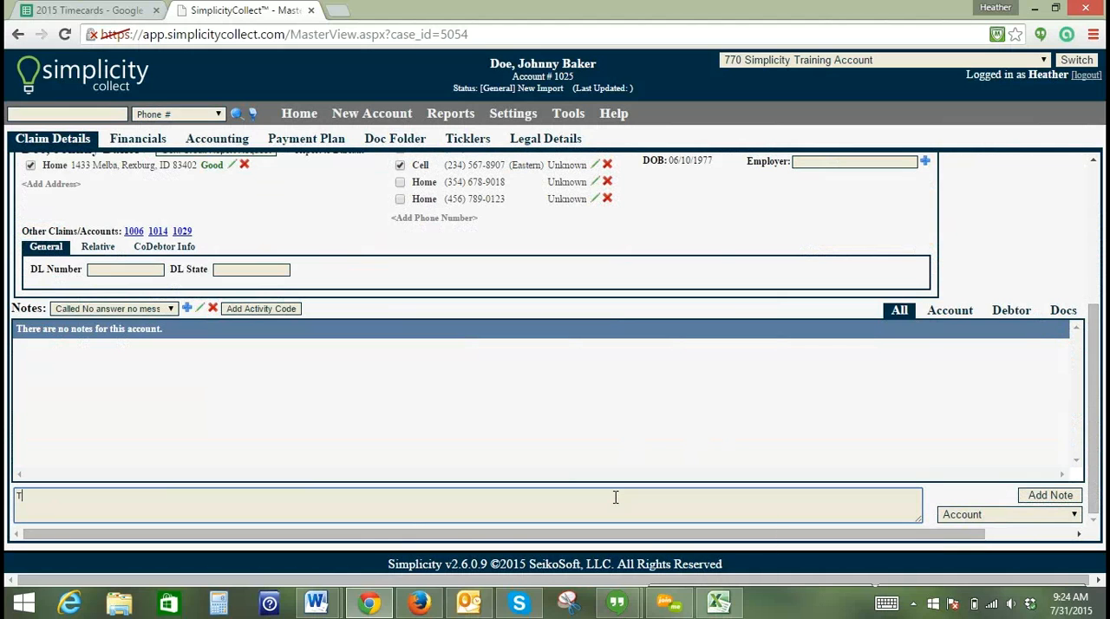
pyautogui.write('Test')
pyautogui.click(1028, 498)
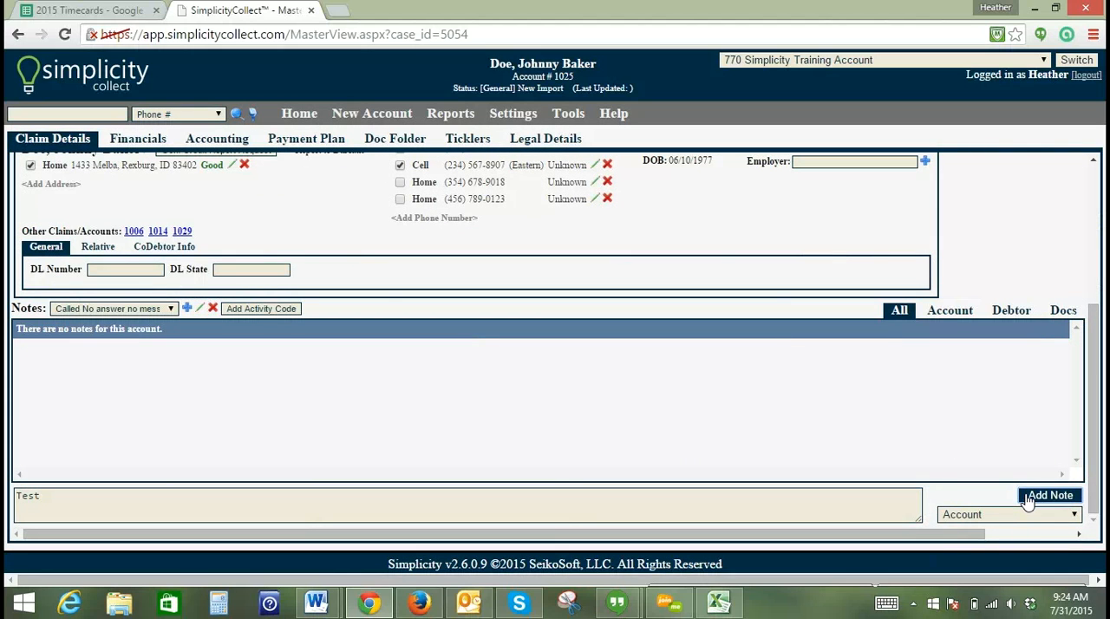
pyautogui.click(1028, 499)
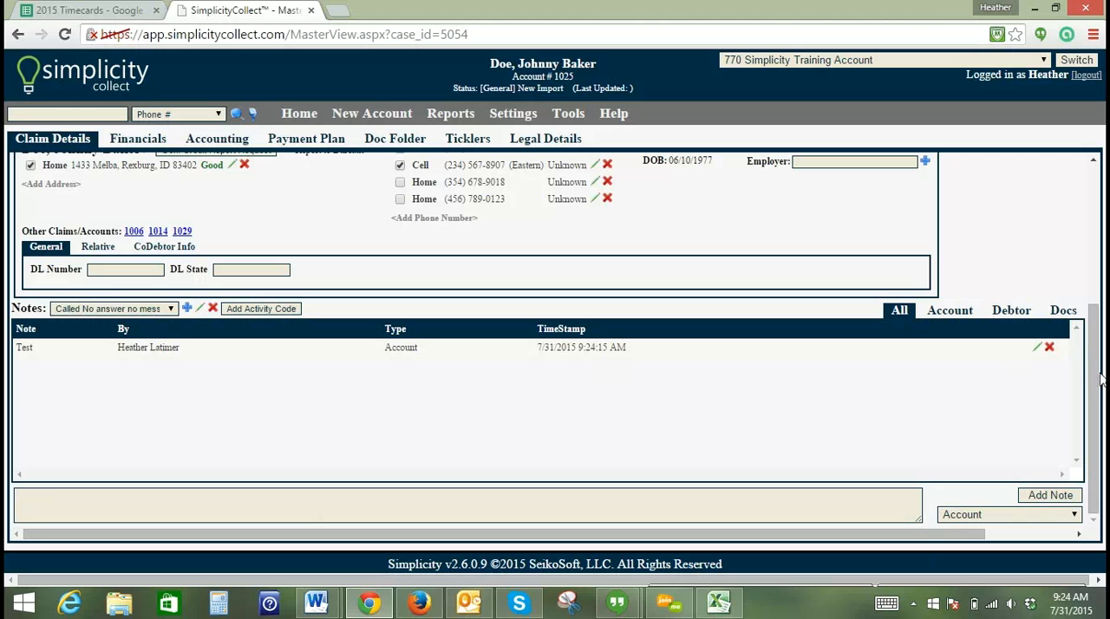
# - Delete the last home phone number from the debtor's contact details
pyautogui.moveTo(1094, 377); pyautogui.dragTo(1094, 351)
pyautogui.scroll(2, 1094, 322)
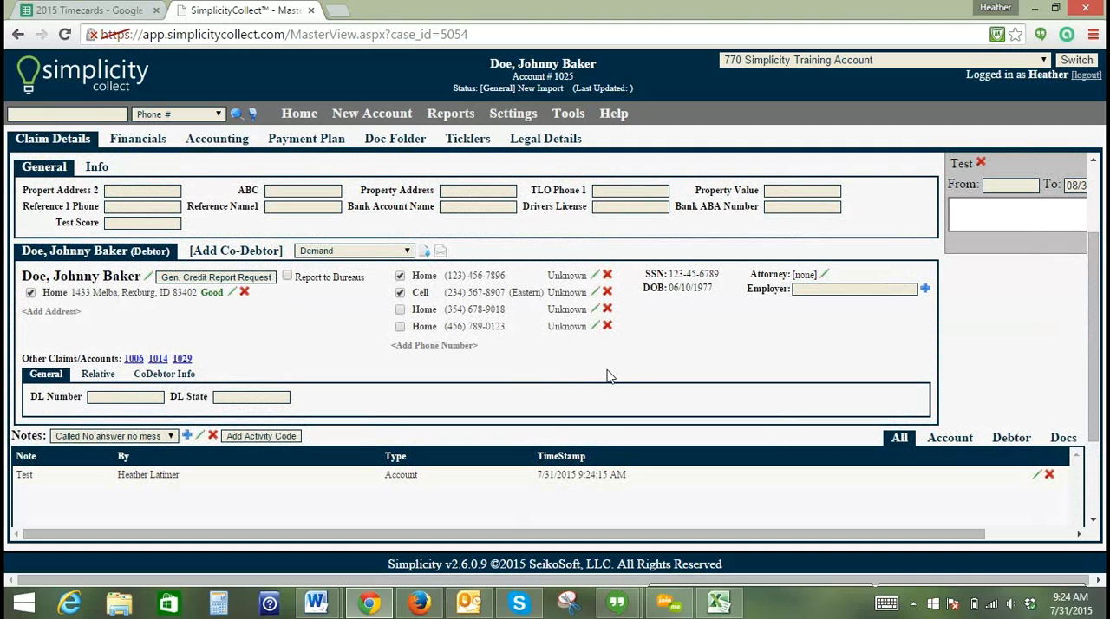
pyautogui.click(607, 326)
pyautogui.click(582, 141)
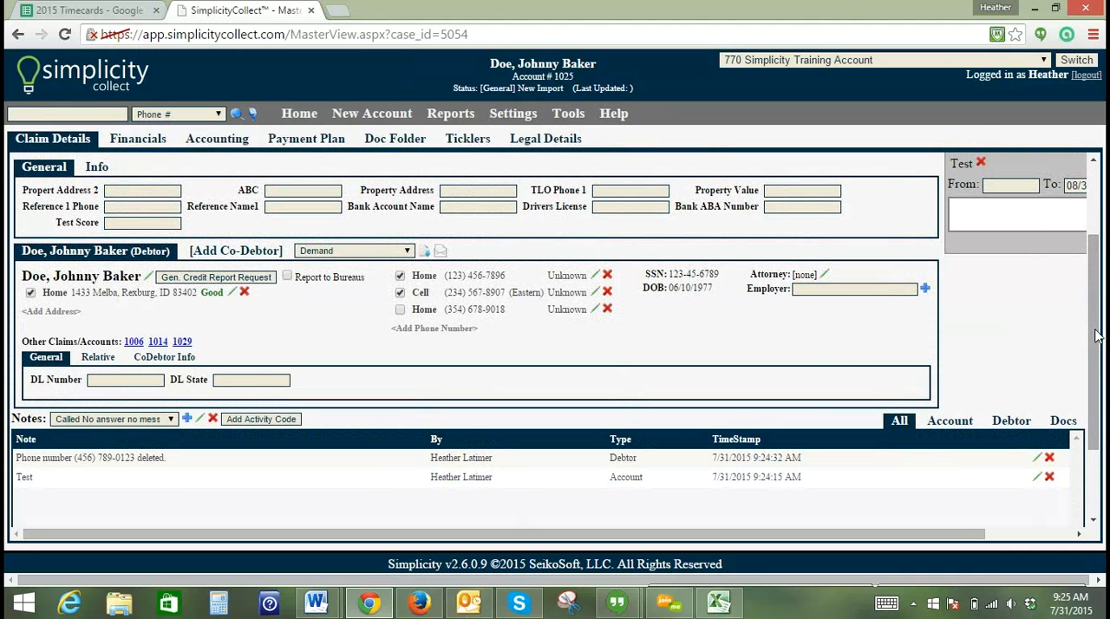
# - Add the activity code "called, left message etc." to the account's notes
pyautogui.moveTo(1097, 337); pyautogui.dragTo(1096, 364)
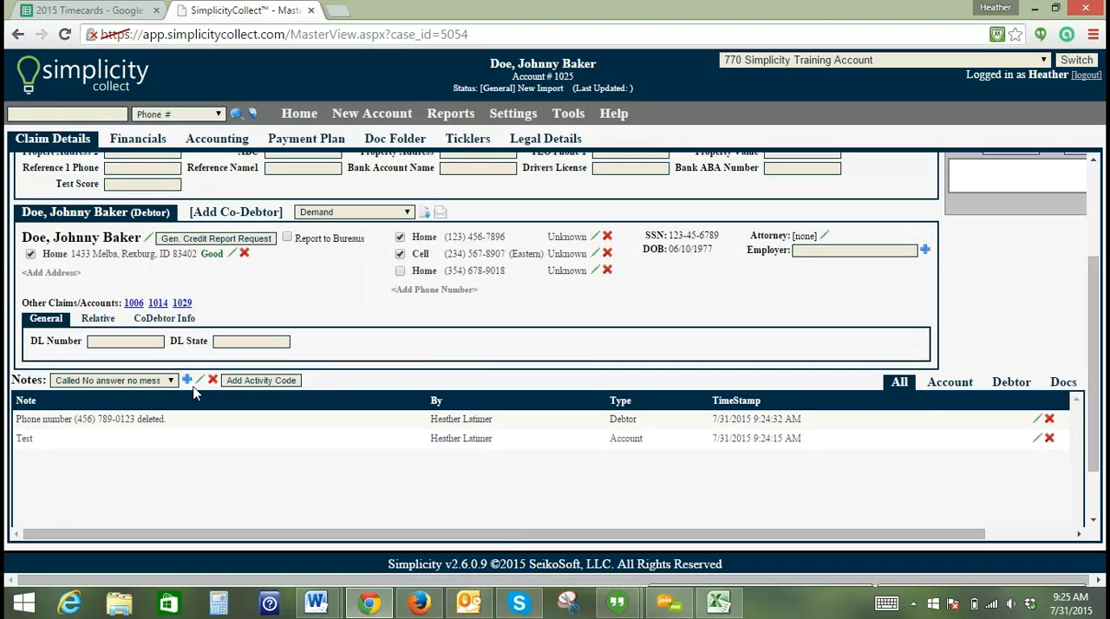
pyautogui.click(173, 382)
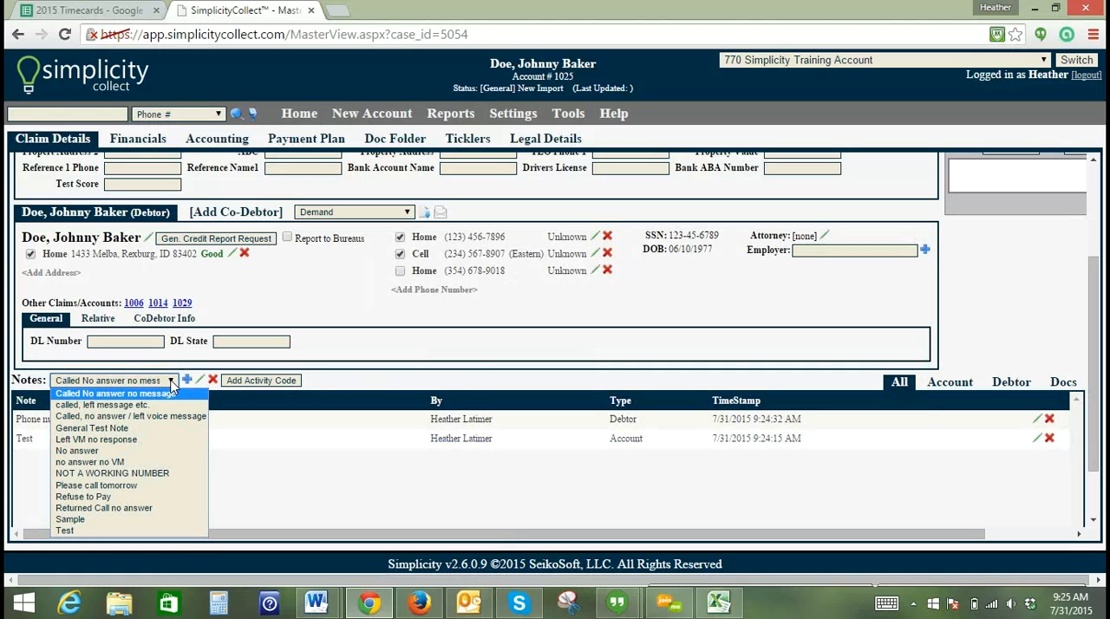
pyautogui.click(161, 405)
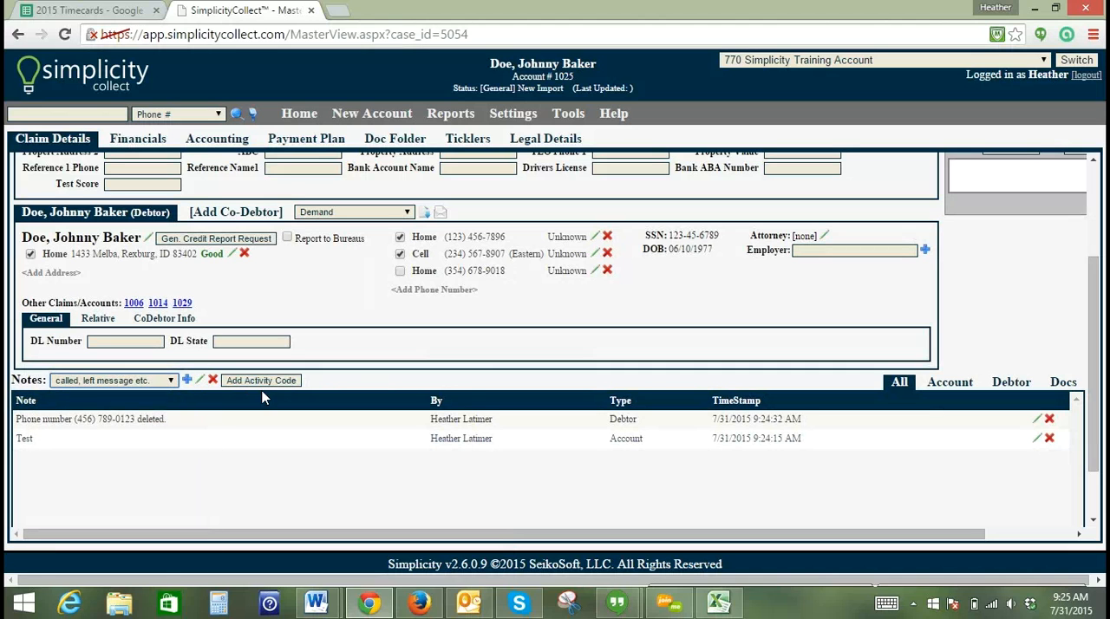
pyautogui.click(265, 383)
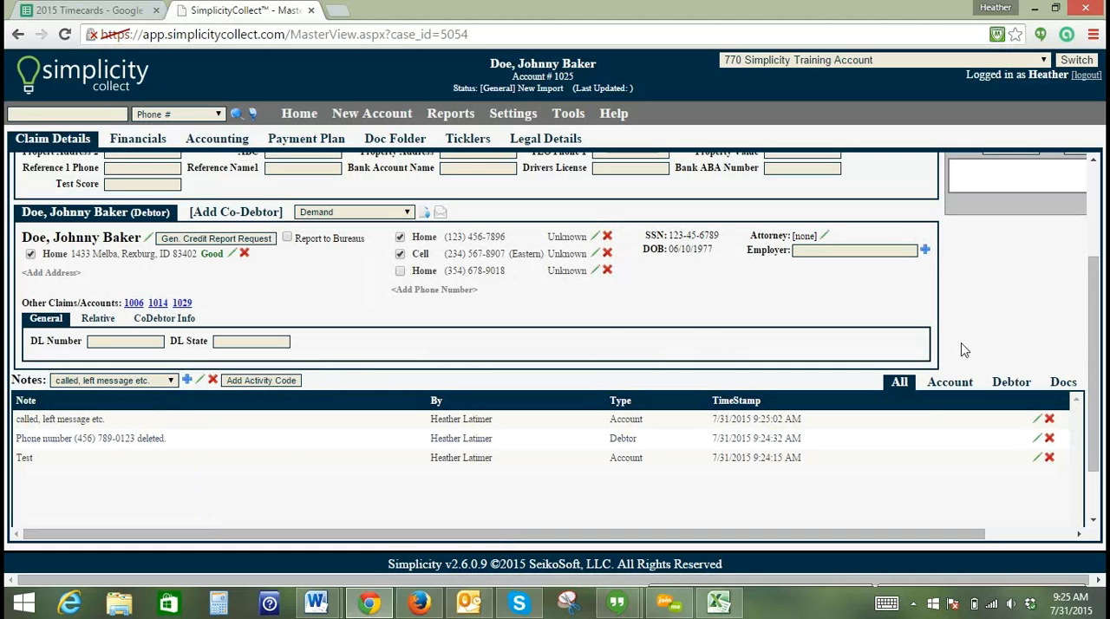
# - Add the Bad Address action code to the account
pyautogui.moveTo(1095, 385); pyautogui.dragTo(1095, 282)
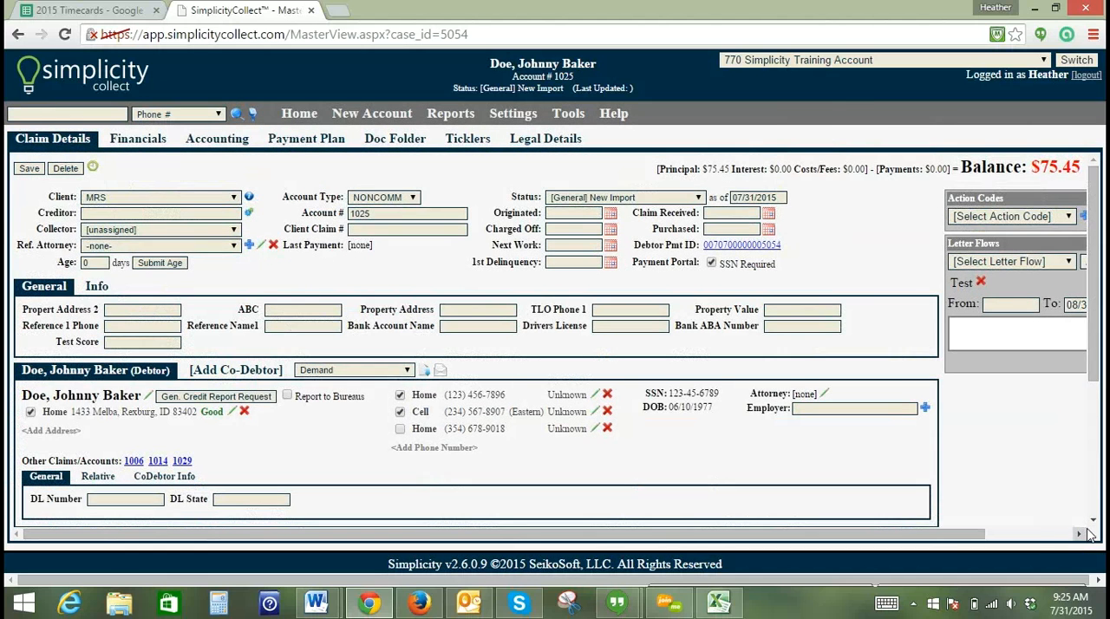
pyautogui.click(1082, 535)
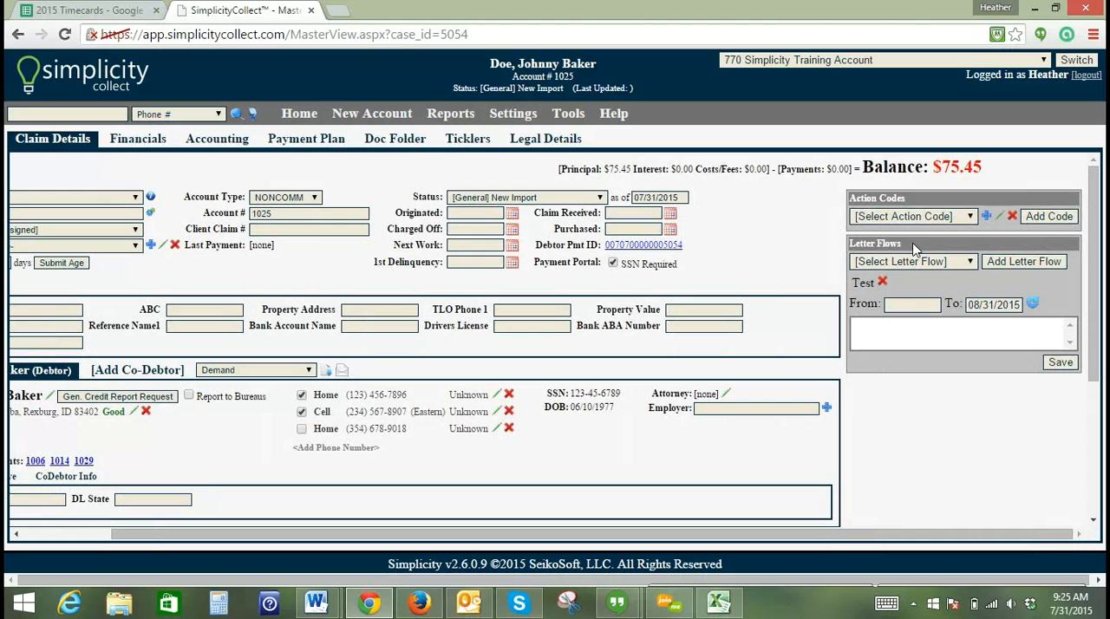
pyautogui.click(970, 217)
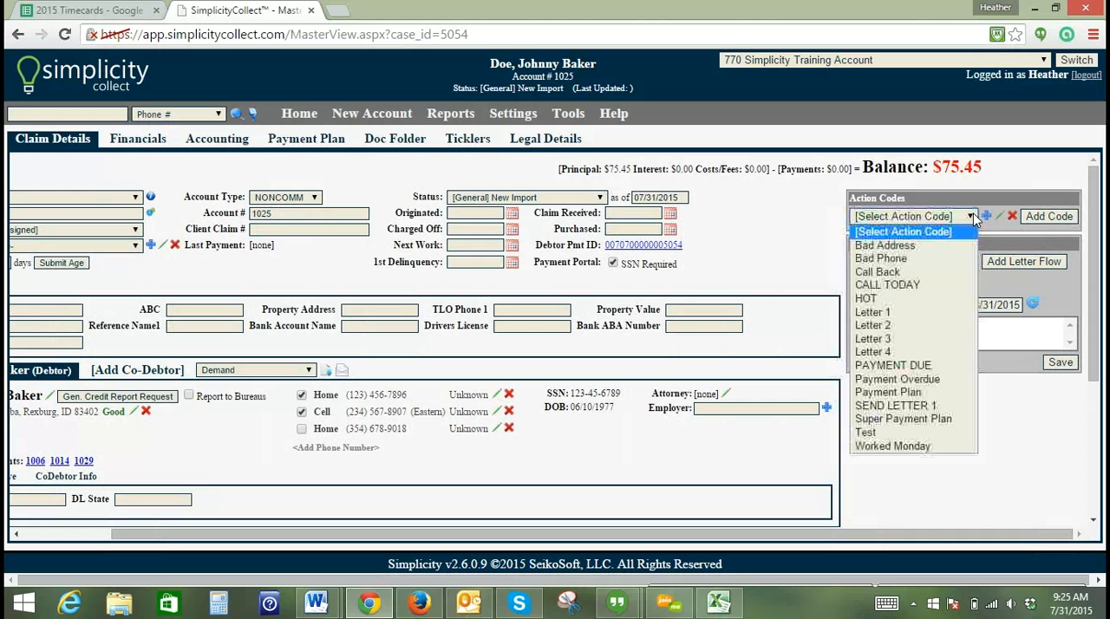
pyautogui.click(942, 246)
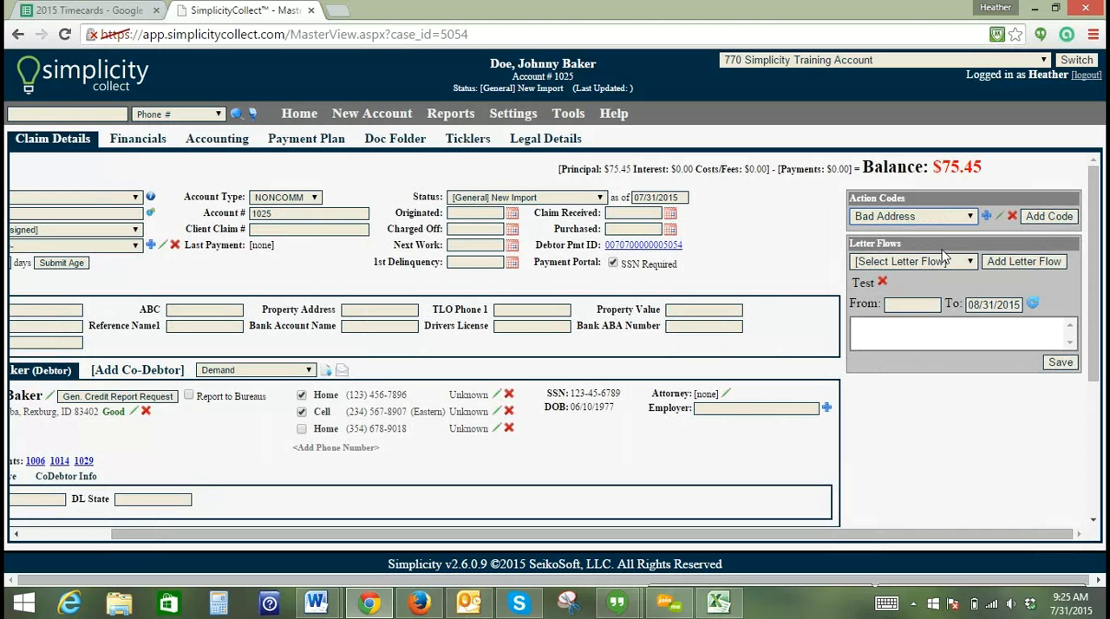
pyautogui.click(1046, 218)
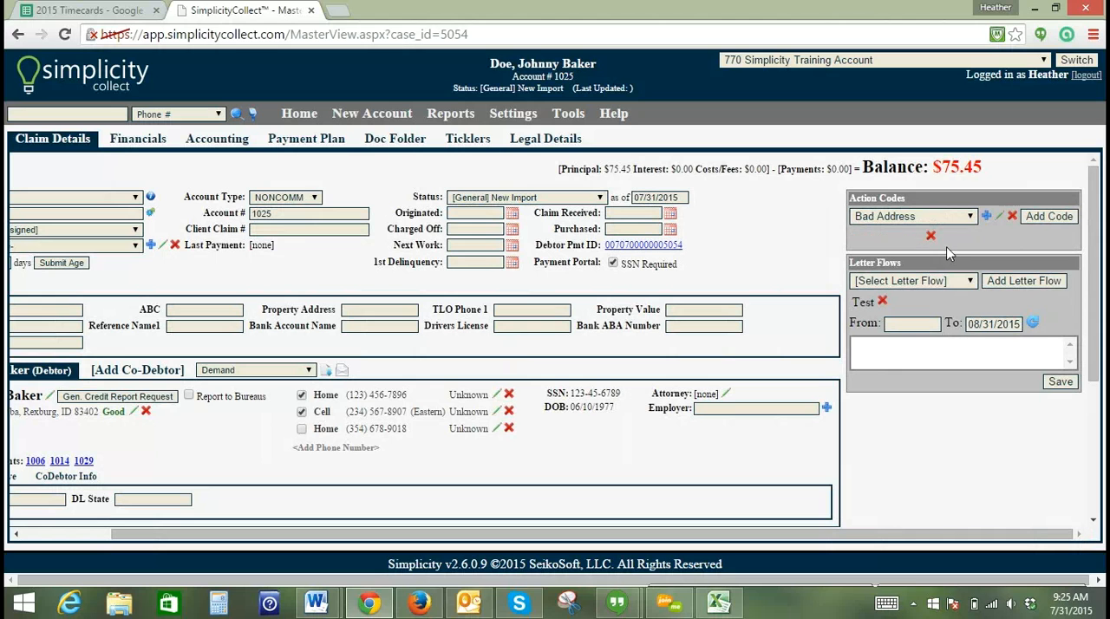
# - Check the Bad Address code's colour and styling options without changing them, and remove the code from the account
pyautogui.click(998, 217)
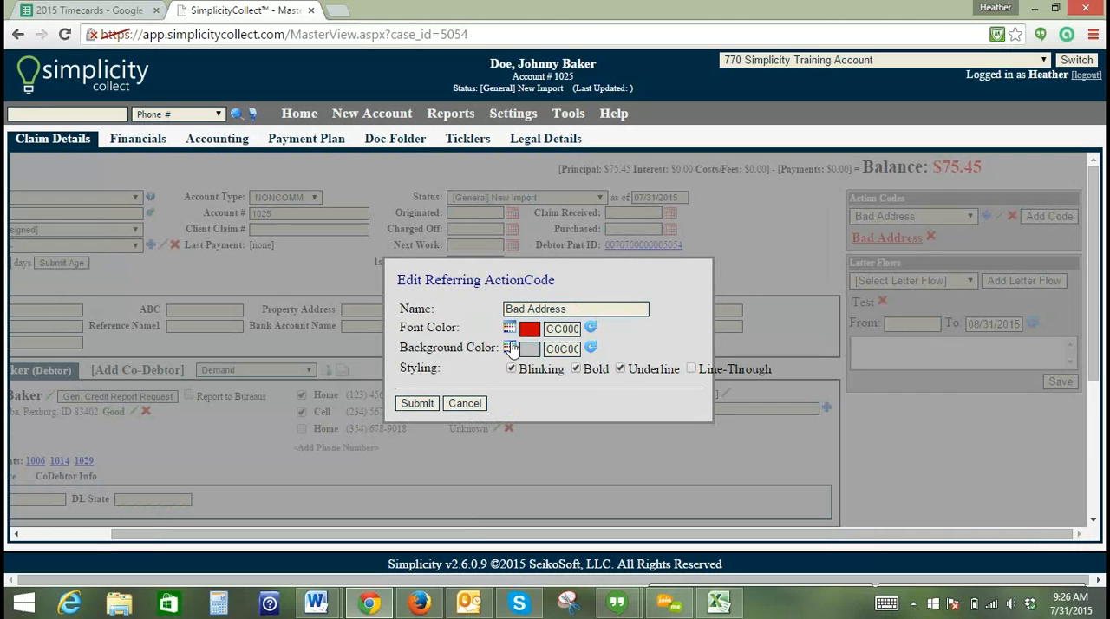
pyautogui.click(471, 404)
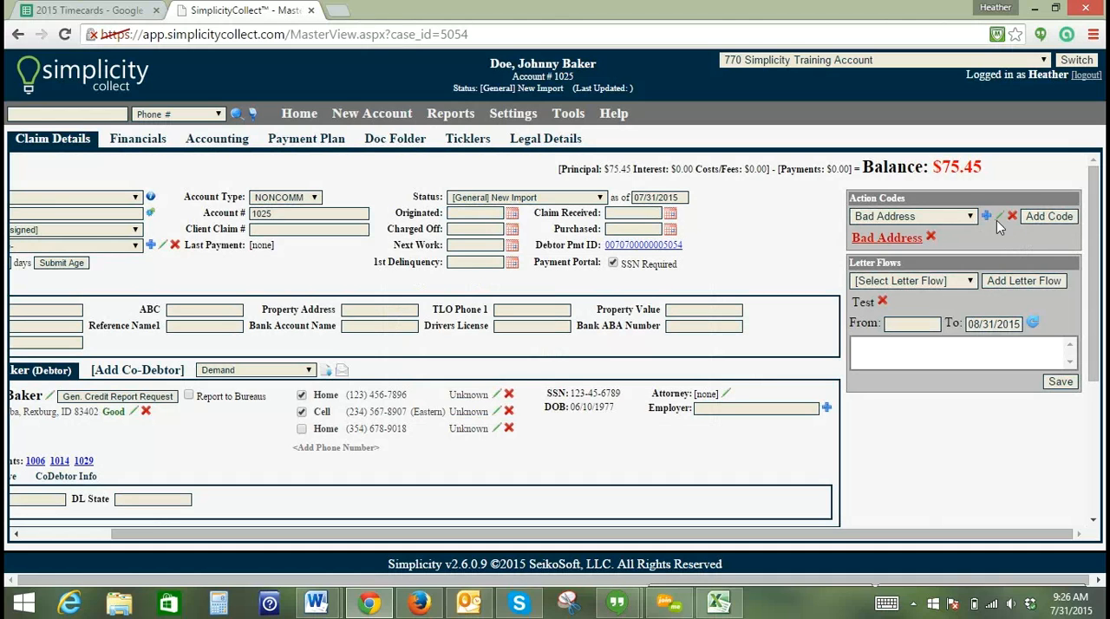
pyautogui.click(930, 238)
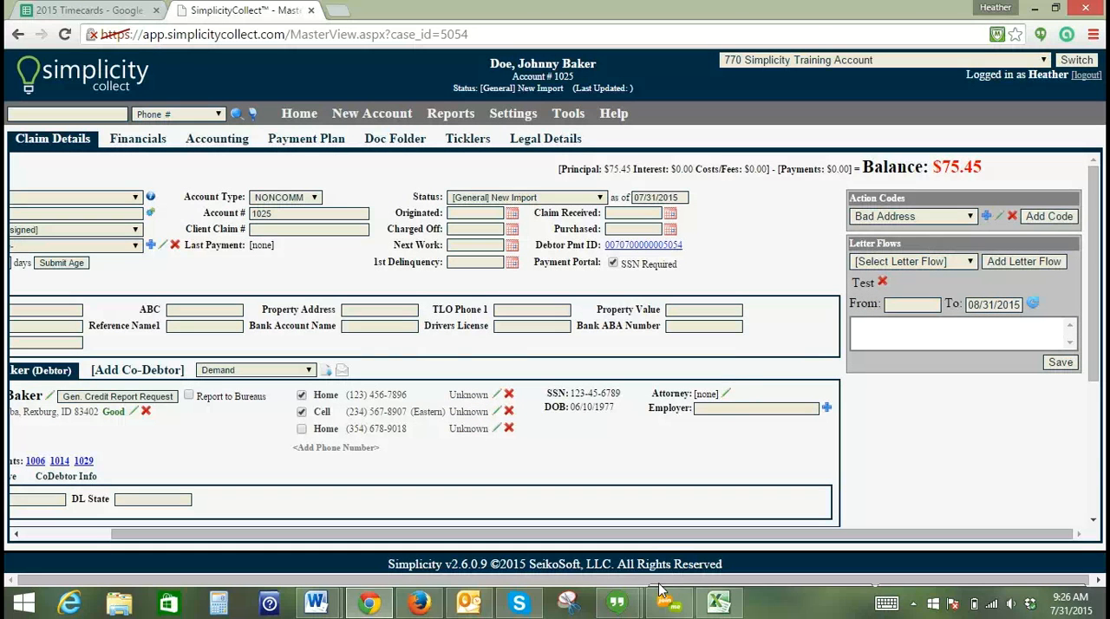
# - Switch to the account's Financials, saving the changes, and return to Claim Details
pyautogui.moveTo(642, 538); pyautogui.dragTo(538, 544)
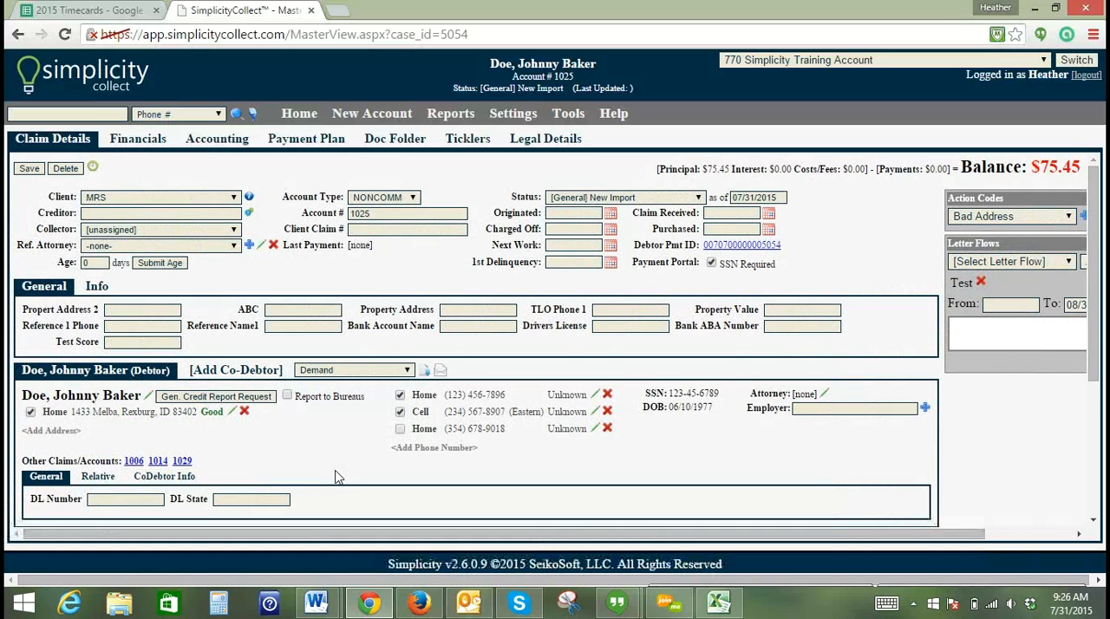
pyautogui.click(150, 146)
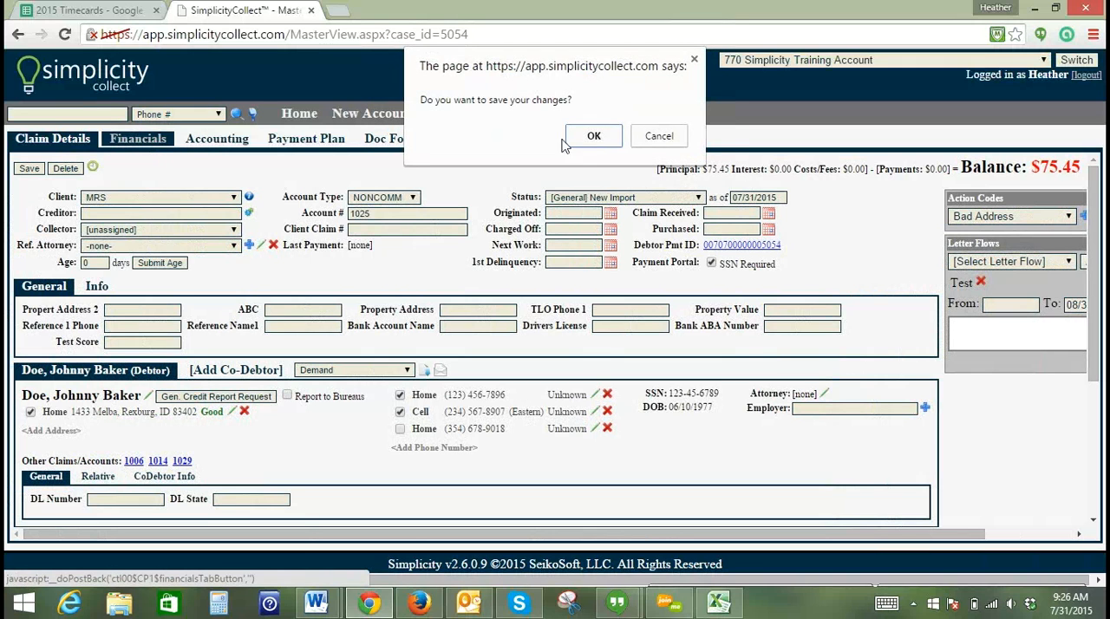
pyautogui.click(598, 142)
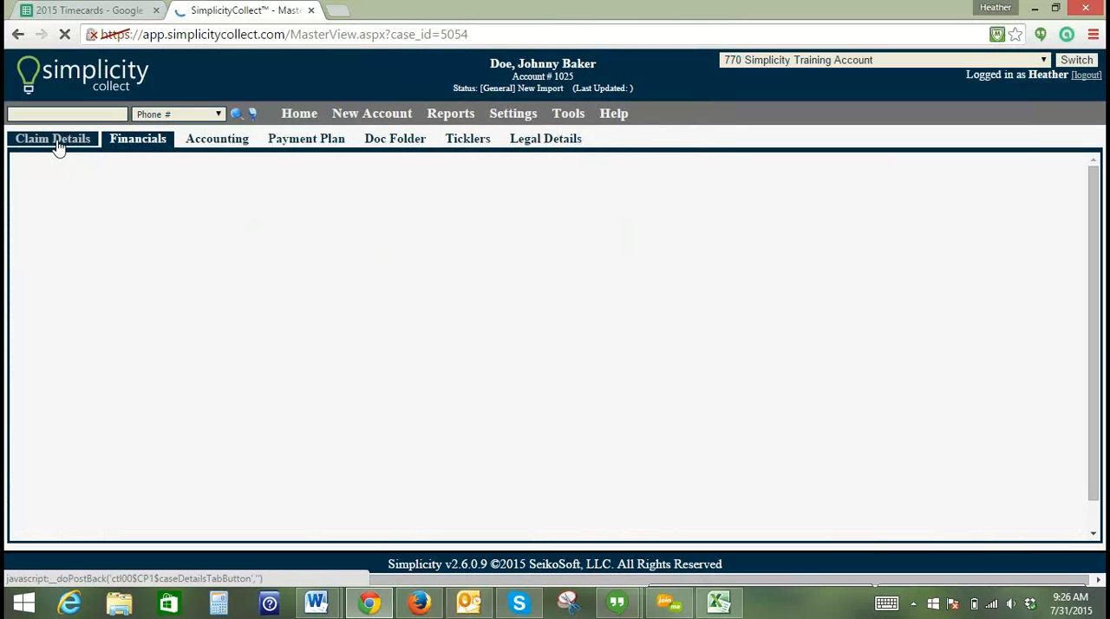
pyautogui.click(55, 142)
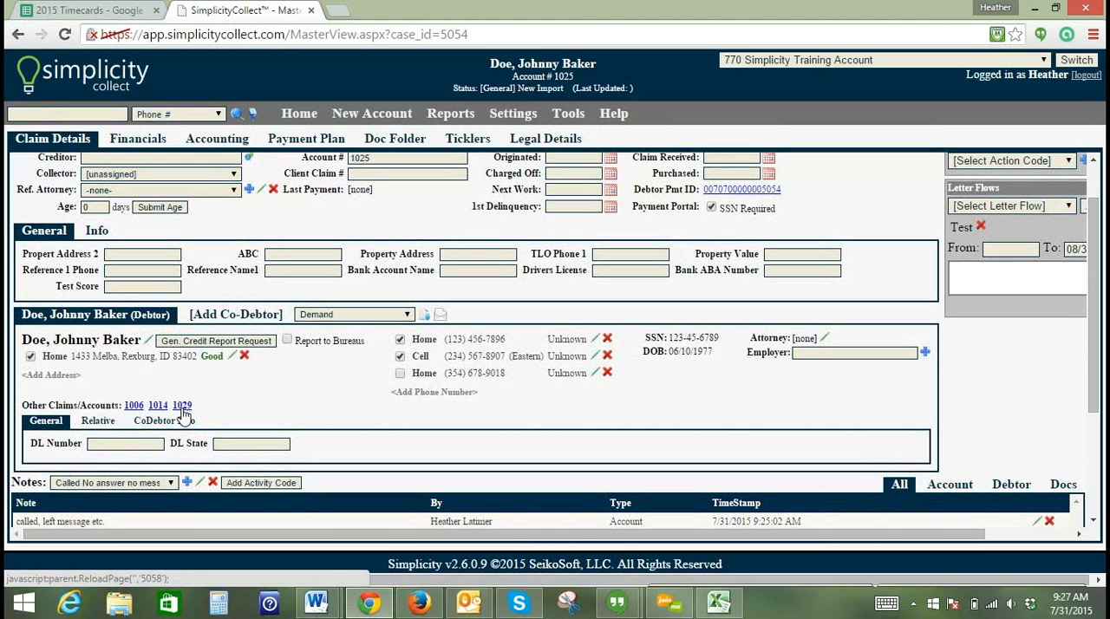
# - Open the first linked account under the debtor's Other Claims/Accounts and display the available tools, including Account Importer
pyautogui.click(135, 407)
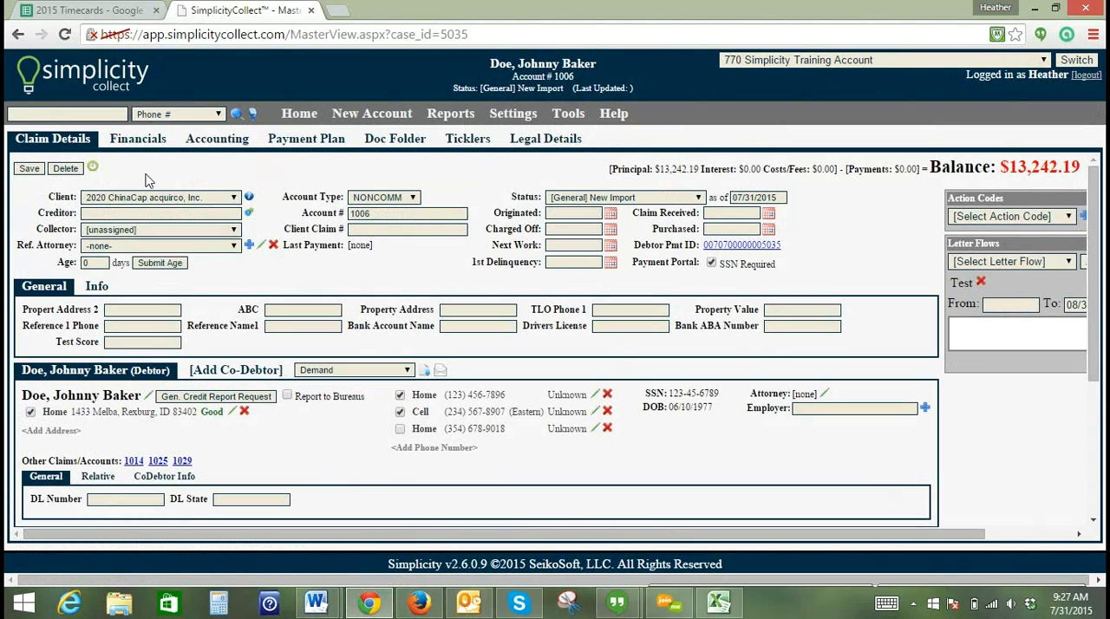
pyautogui.click(570, 122)
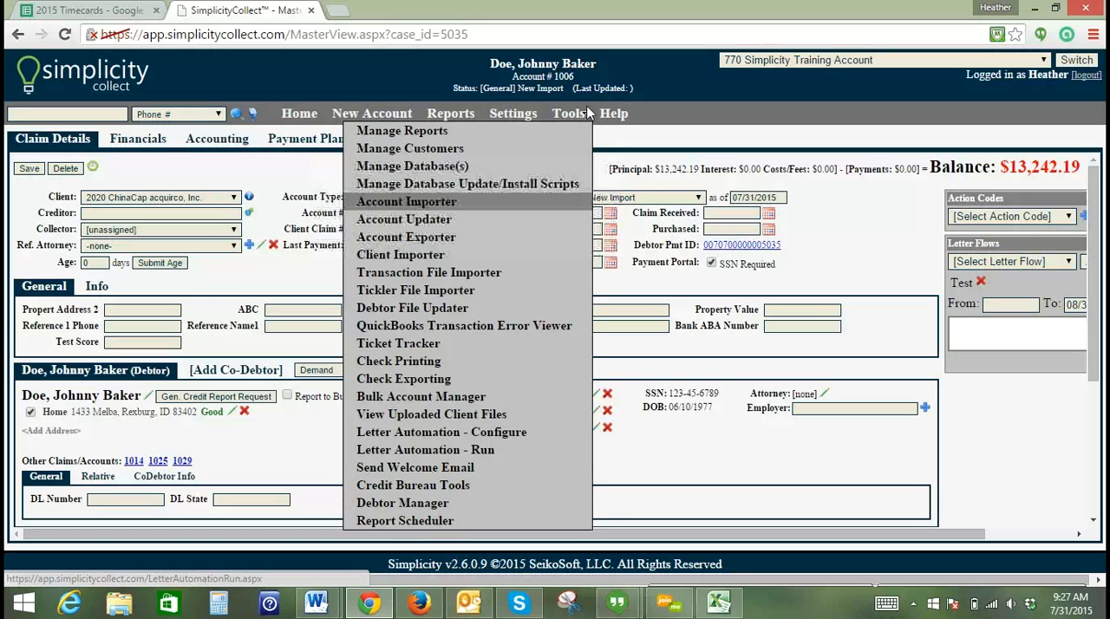
# - Open the account's Financials and choose Payment - Cash as the new transaction's description
pyautogui.click(588, 114)
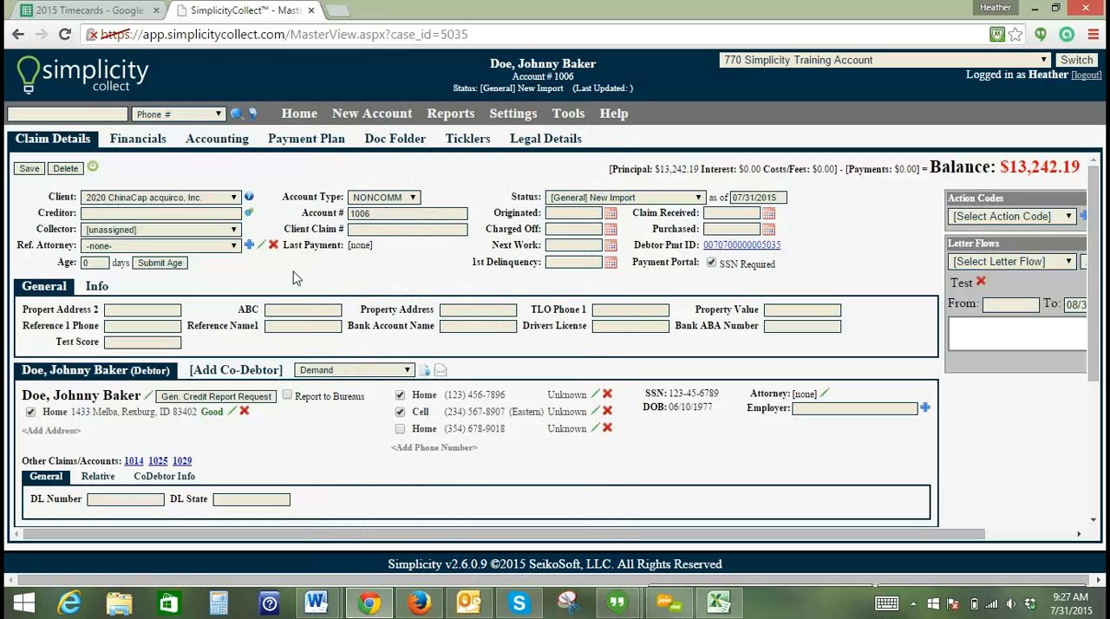
pyautogui.click(126, 141)
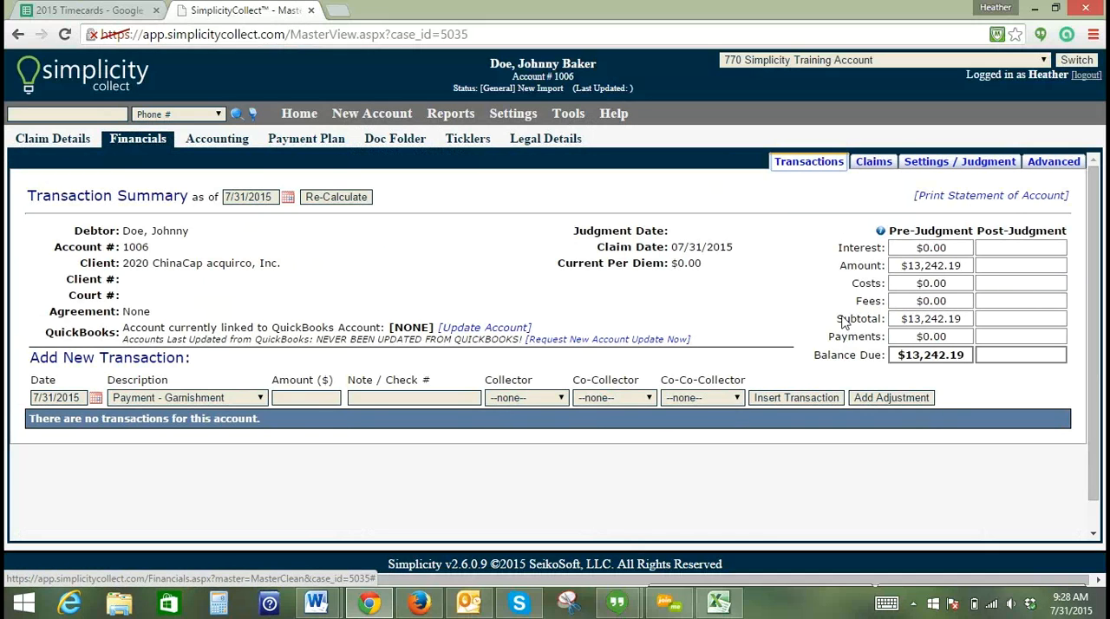
pyautogui.click(258, 398)
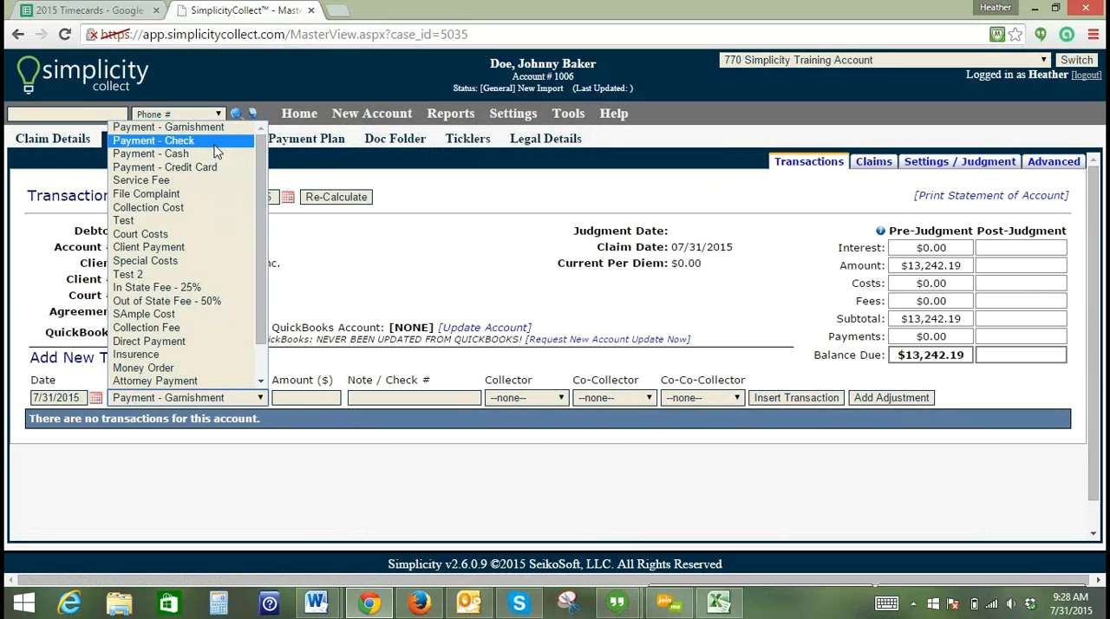
pyautogui.click(182, 141)
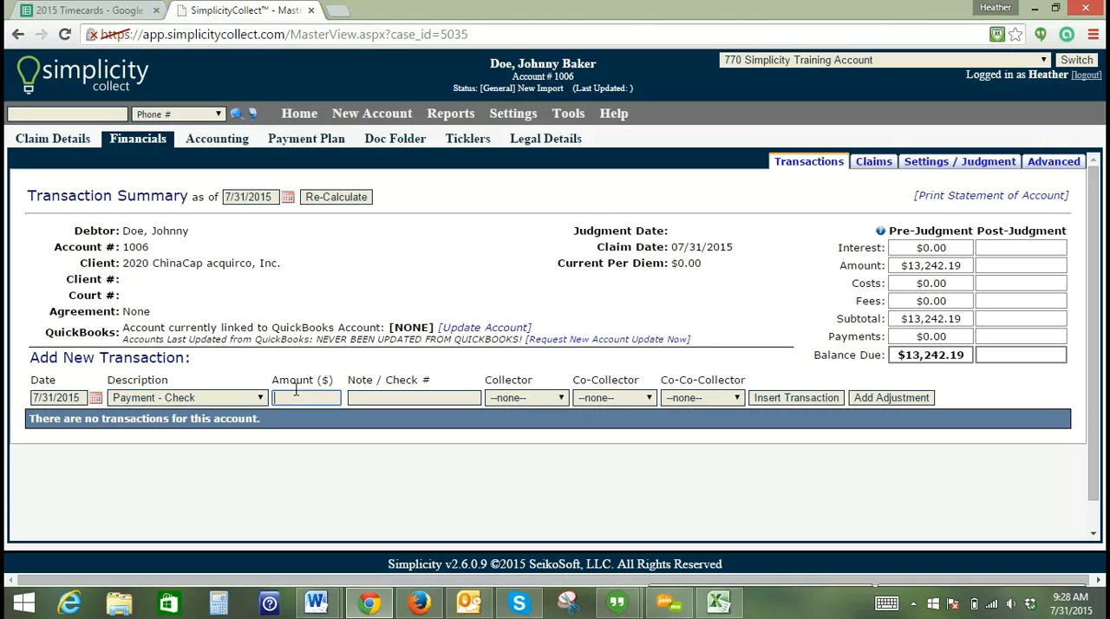
pyautogui.click(260, 397)
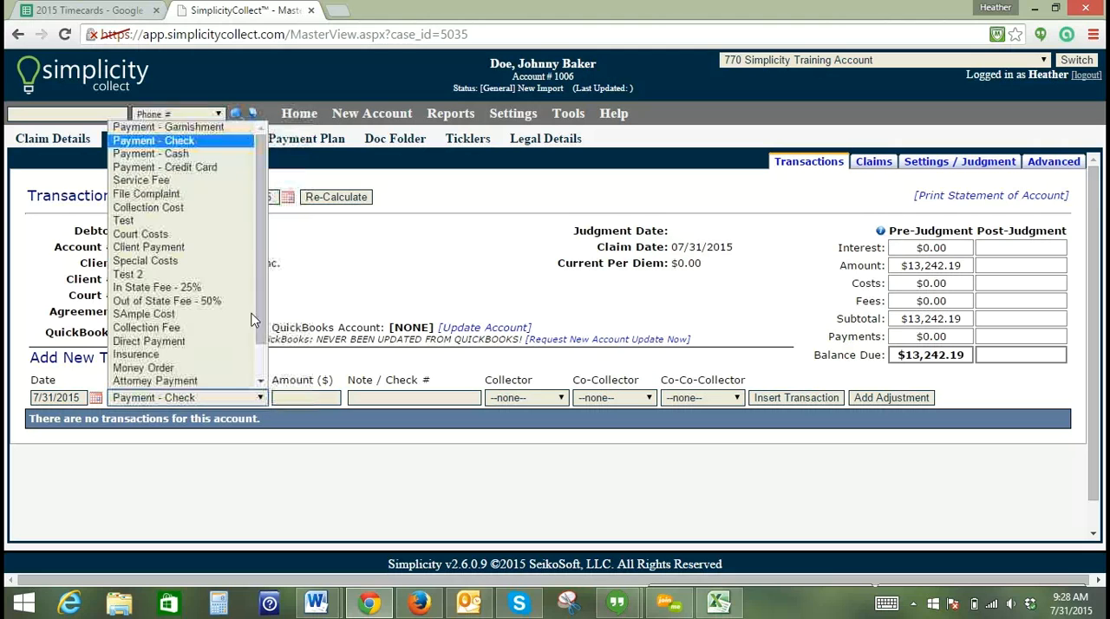
pyautogui.click(238, 154)
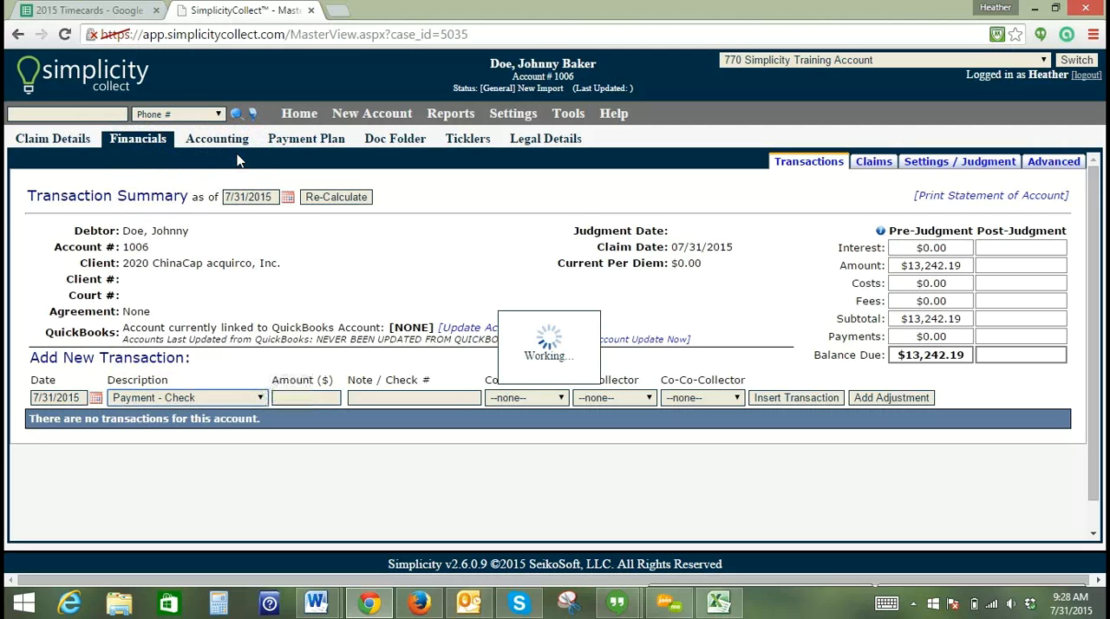
# - Insert the cash payment with an amount of 50.00 and submit it with no QuickBooks feed
pyautogui.click(307, 395)
pyautogui.write('50.')
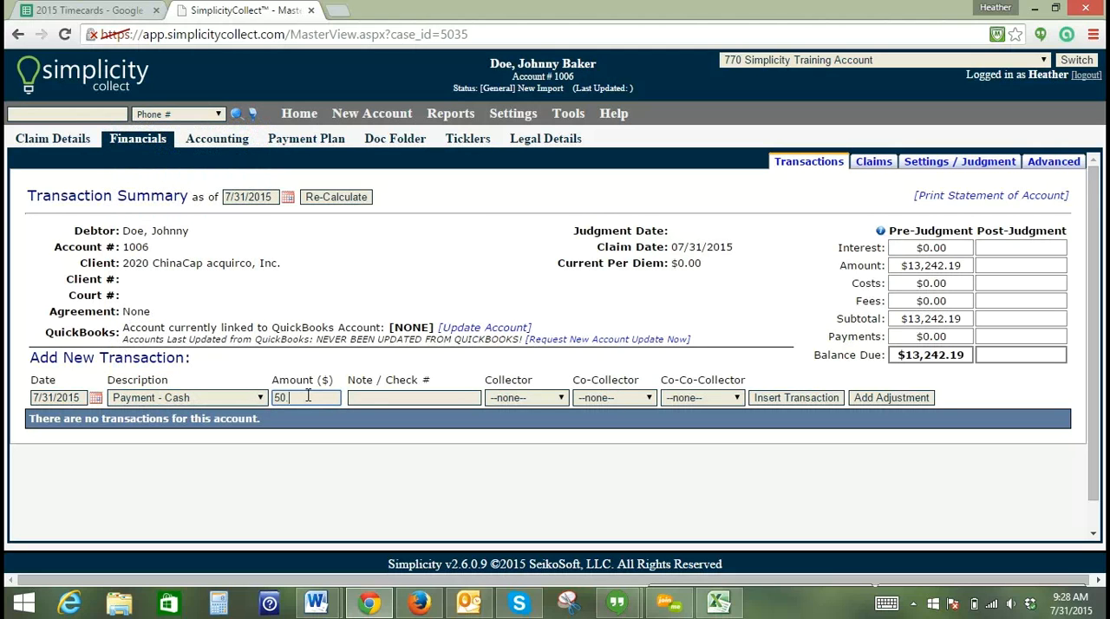
pyautogui.write('00')
pyautogui.press('Tab')
pyautogui.click(407, 400)
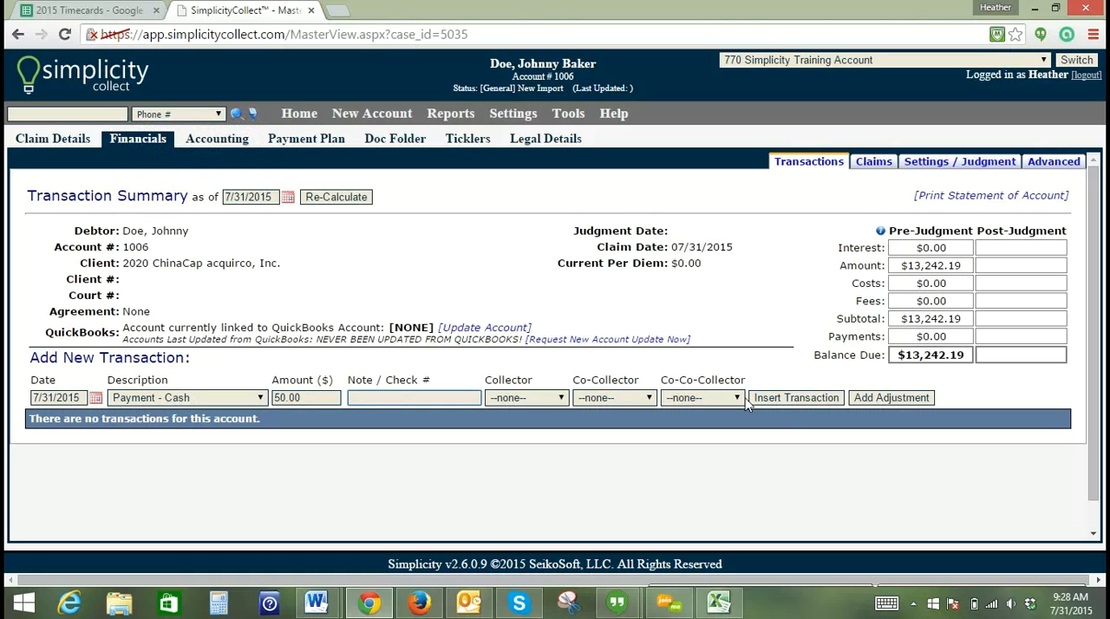
pyautogui.click(796, 398)
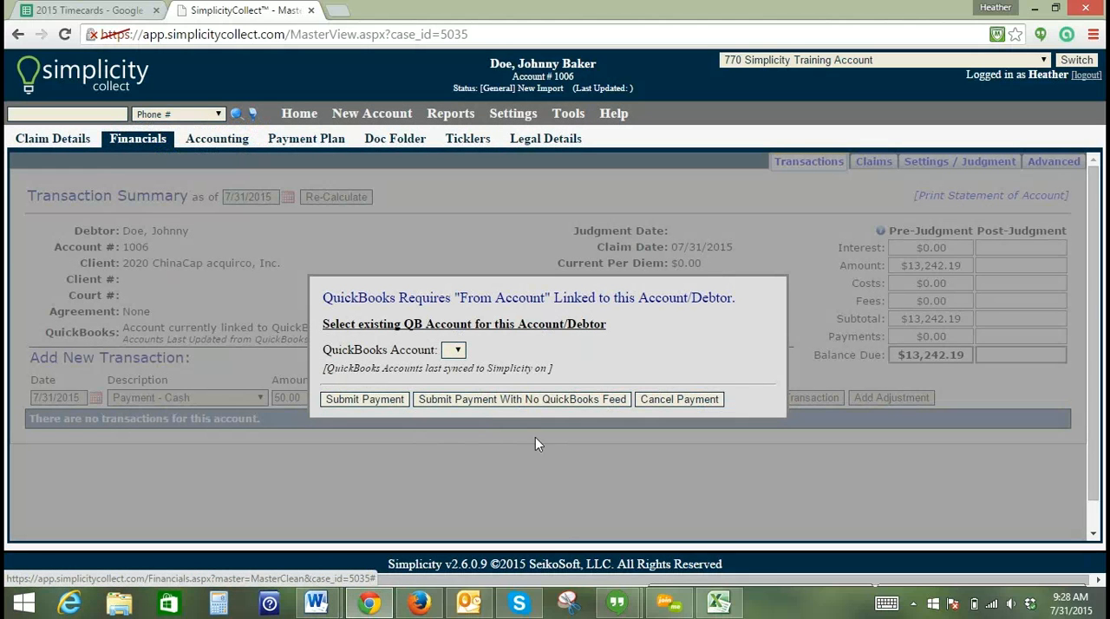
pyautogui.click(505, 402)
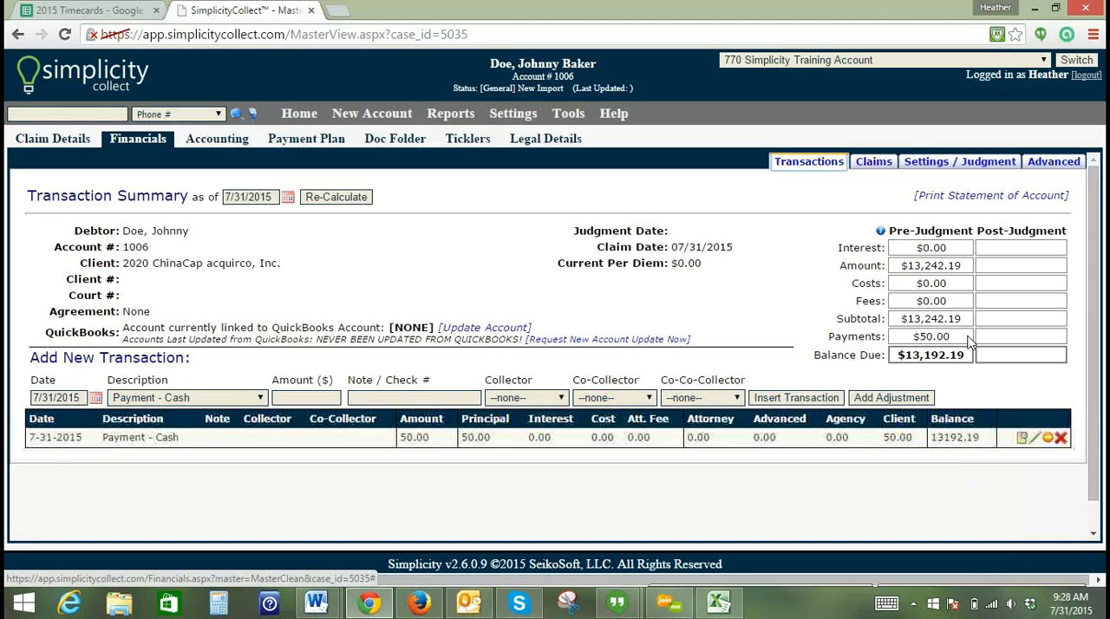
# - Check the pre-judgment payments and balance due in the transaction summary, and open the account's Payment Plan
pyautogui.moveTo(961, 336); pyautogui.dragTo(906, 340)
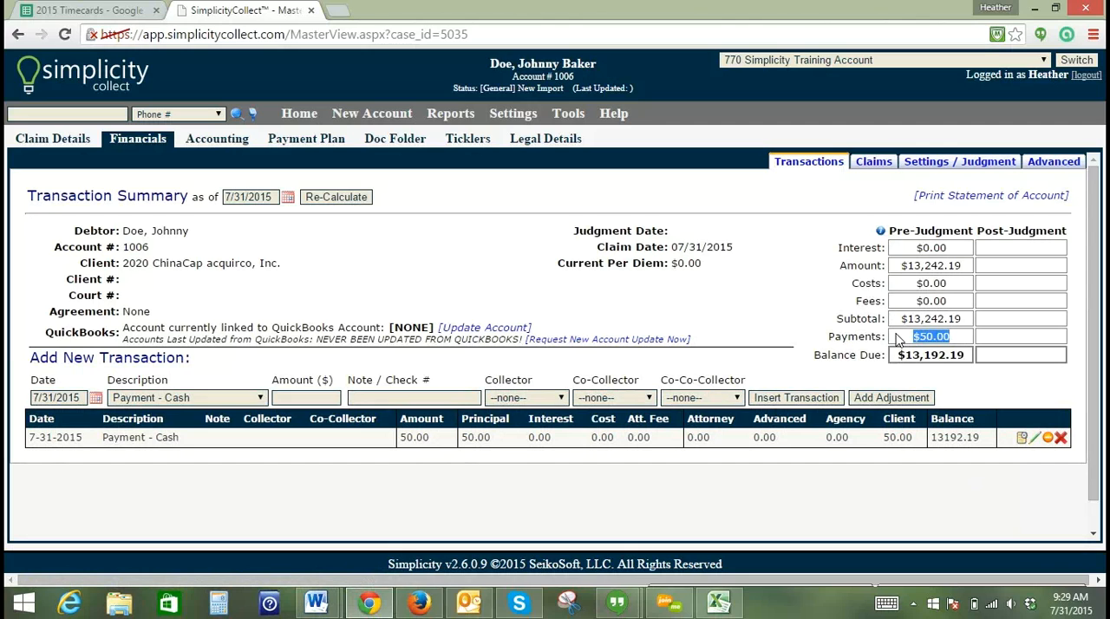
pyautogui.moveTo(896, 356); pyautogui.dragTo(964, 354)
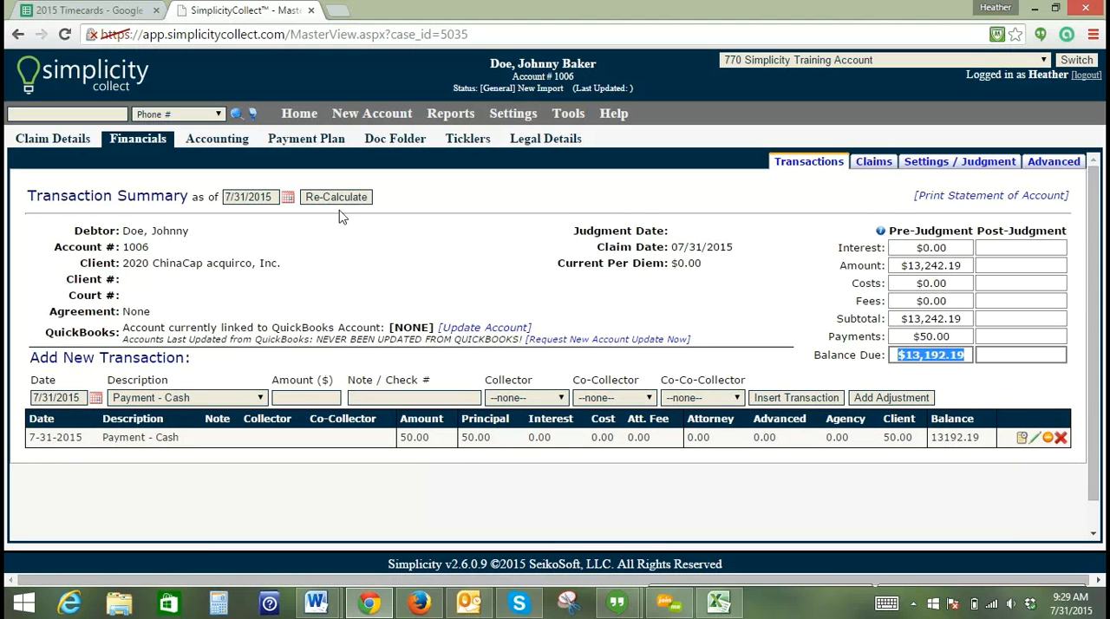
pyautogui.click(309, 142)
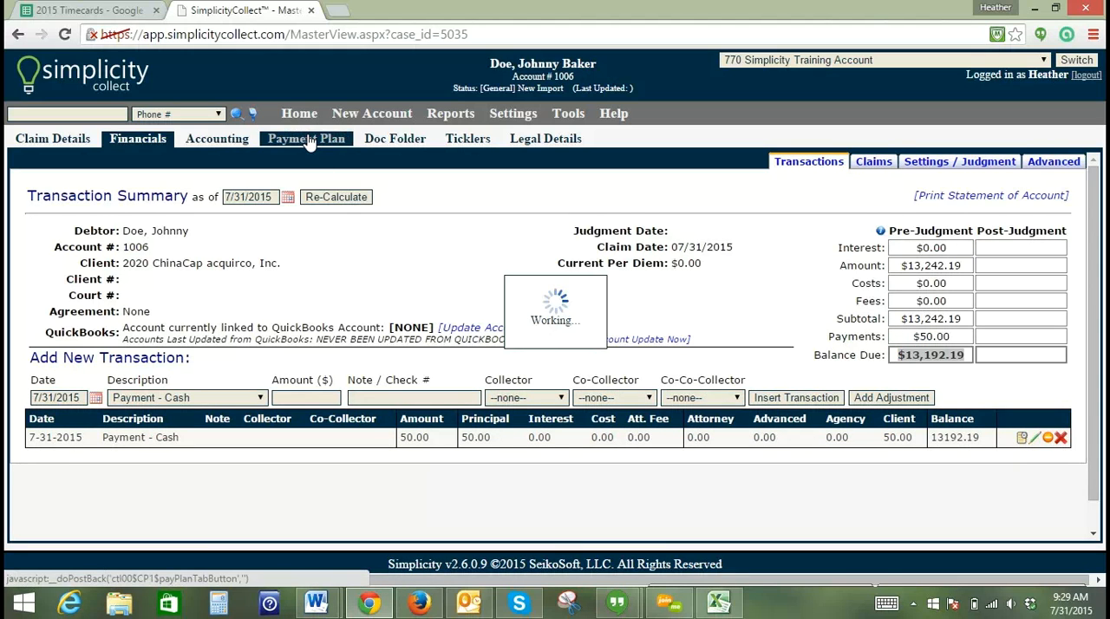
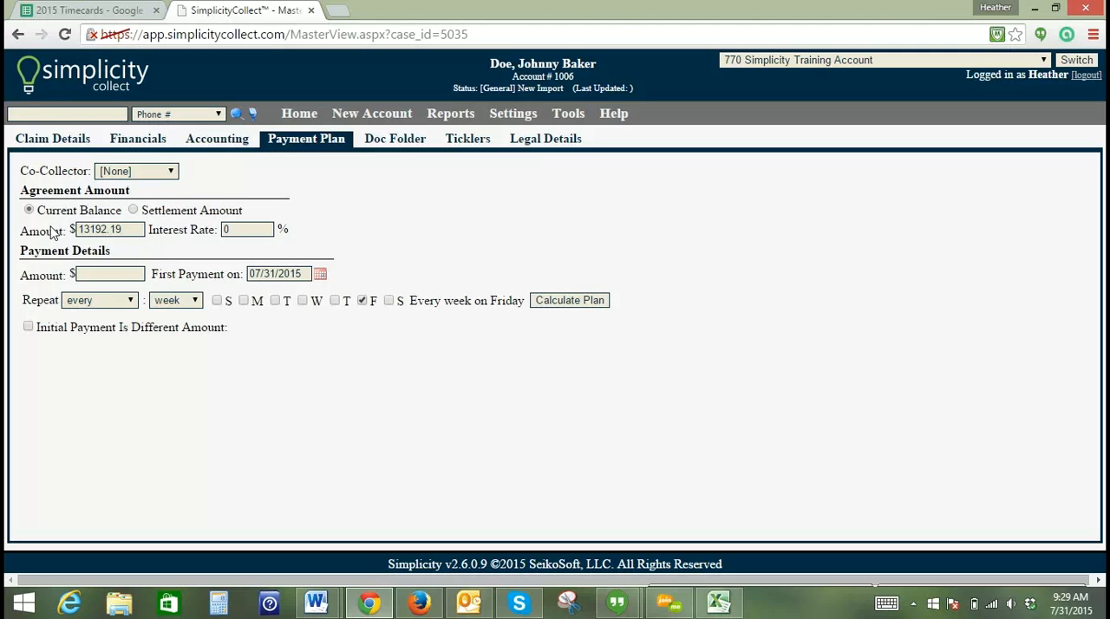
# - Set up the payment plan with 100.00 payments repeating every month and a different initial payment amount of 500.00
pyautogui.click(86, 274)
pyautogui.write('100')
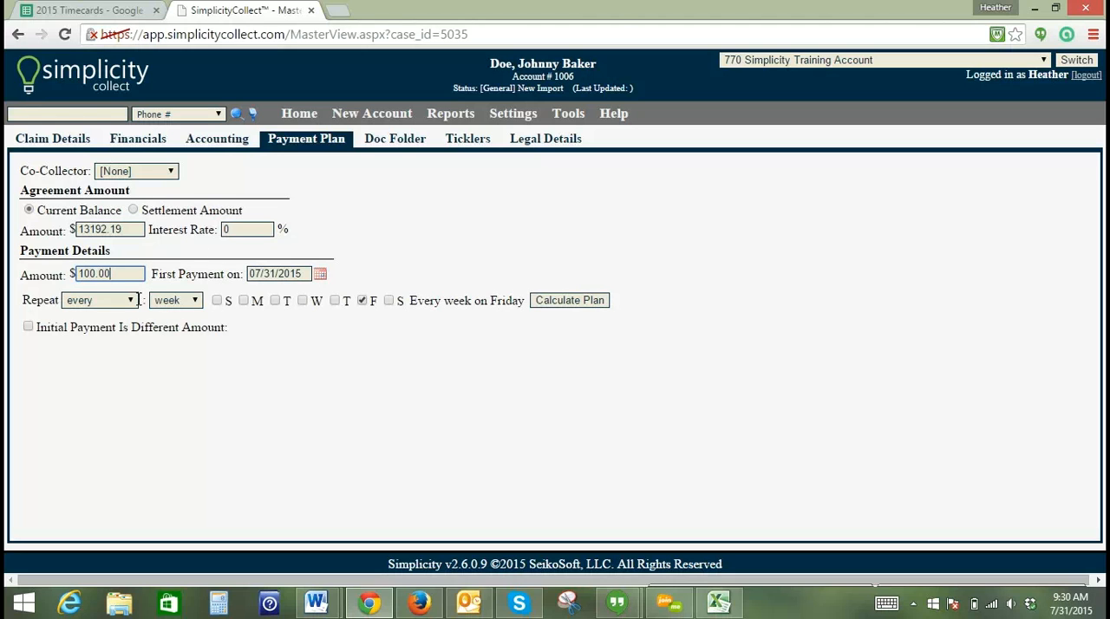
pyautogui.click(191, 300)
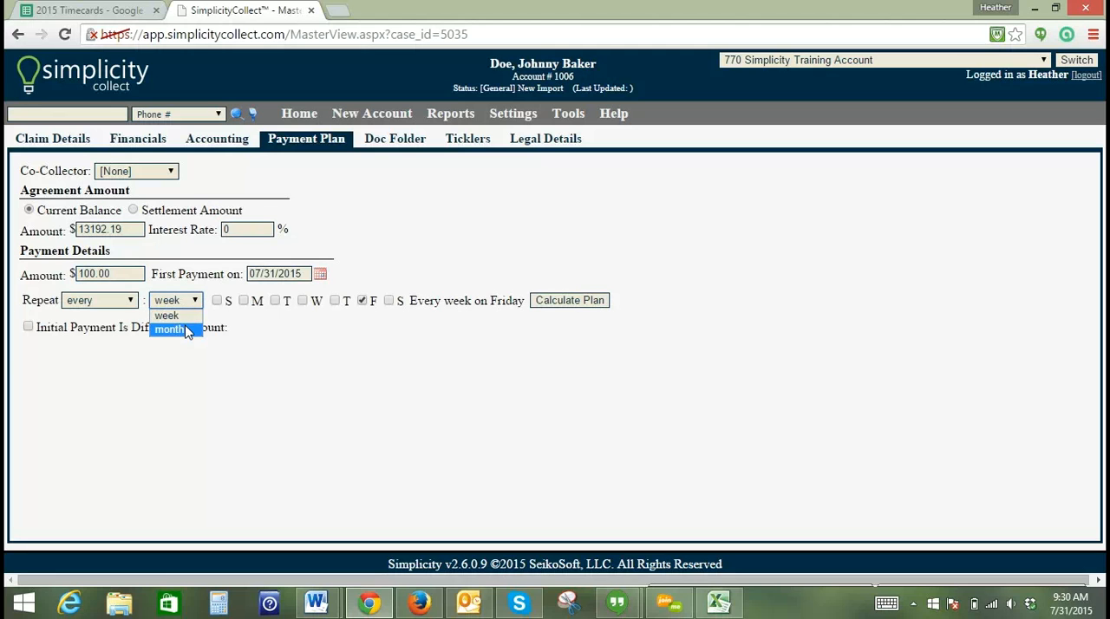
pyautogui.click(170, 329)
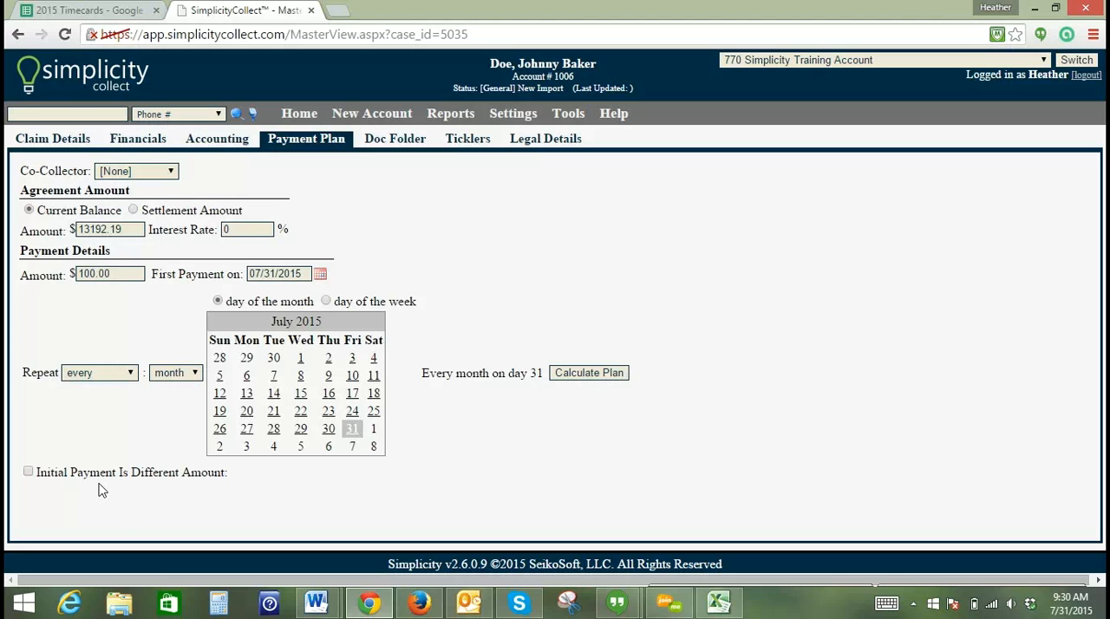
pyautogui.click(27, 473)
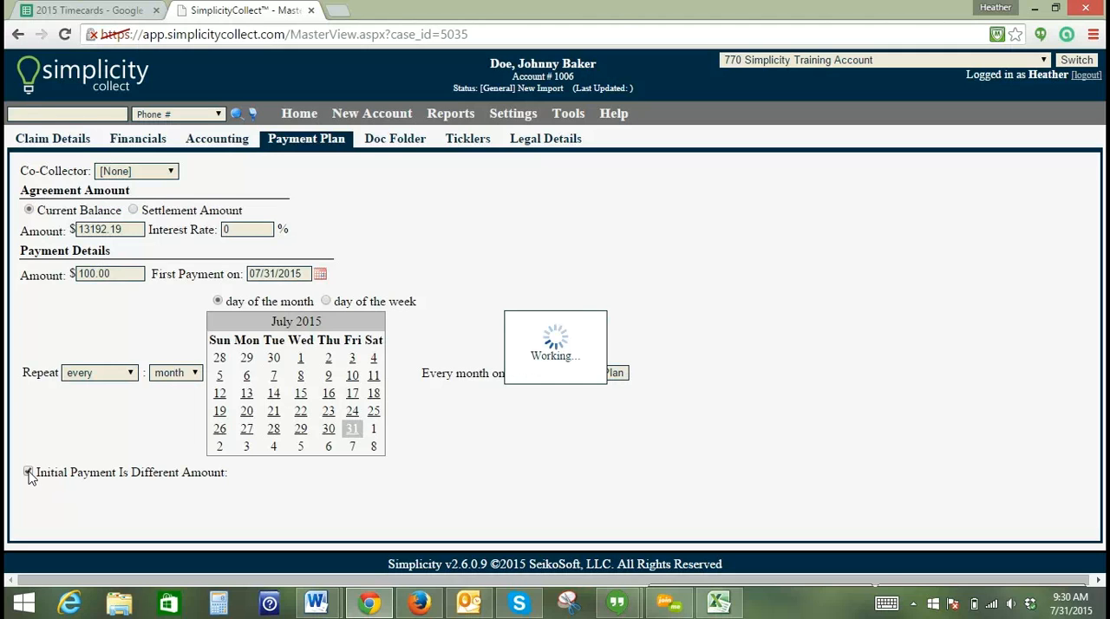
pyautogui.click(275, 475)
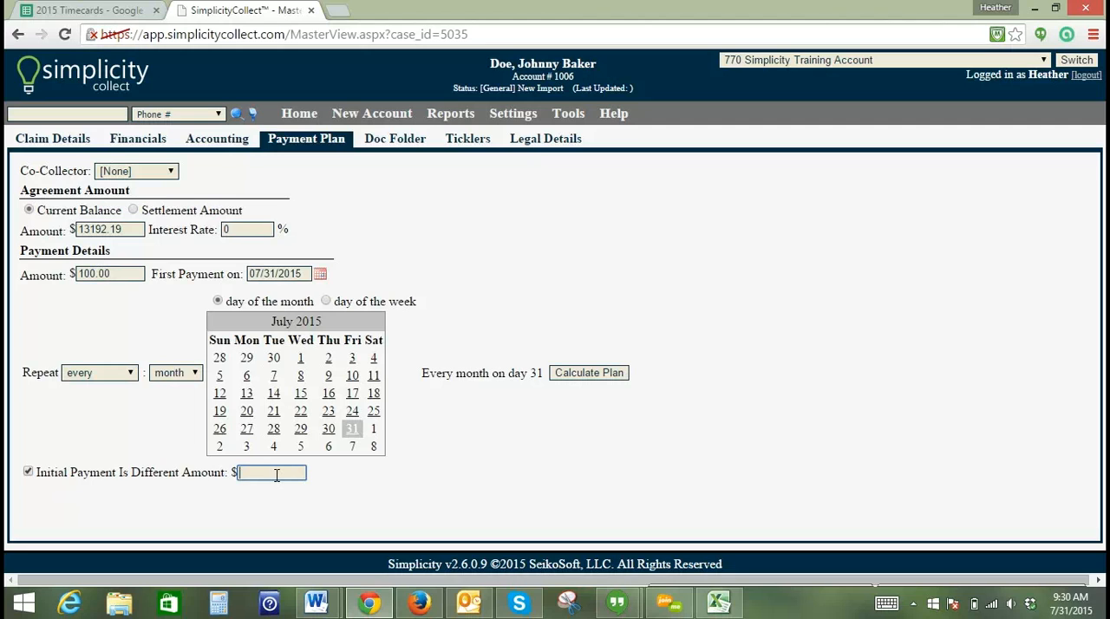
pyautogui.write('500.0')
# - Calculate the payment plan and create the agreement from it
pyautogui.click(590, 380)
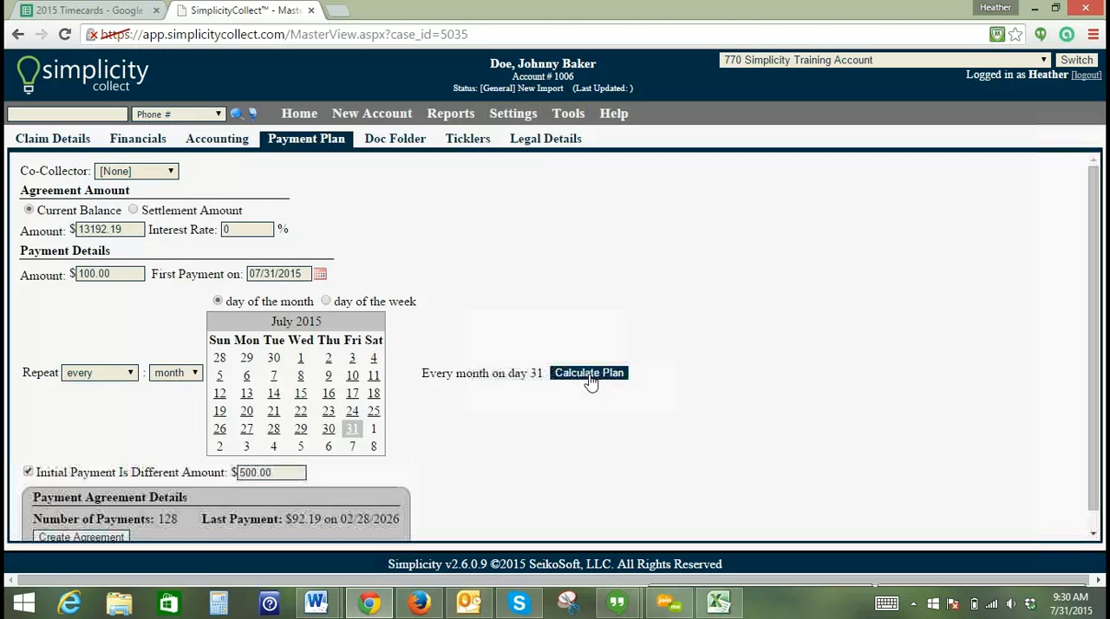
pyautogui.scroll(-1, 447, 476)
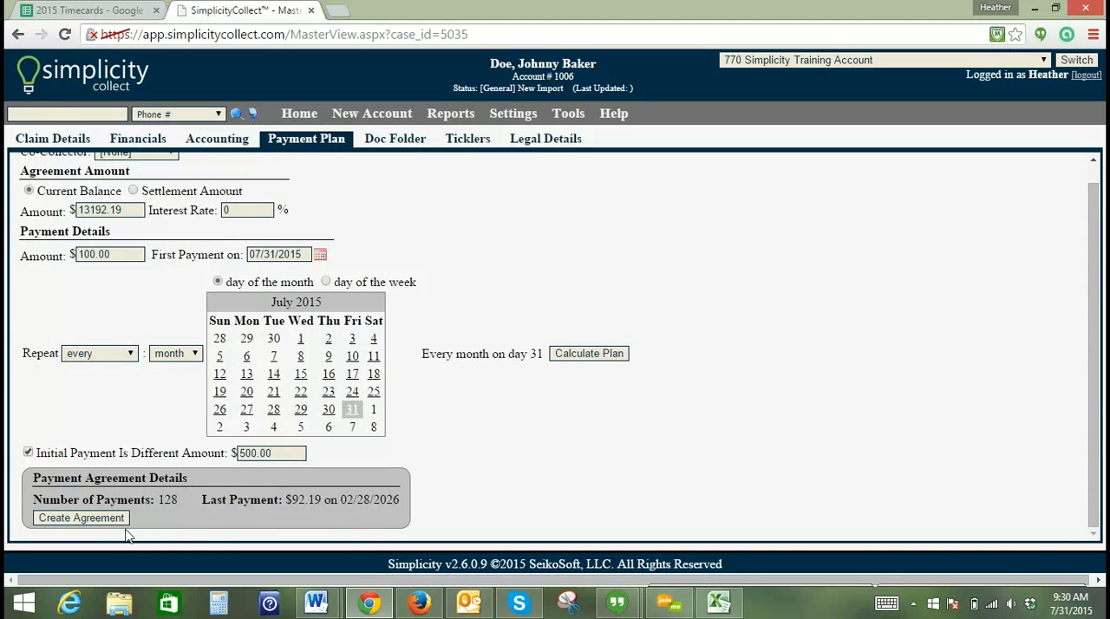
pyautogui.click(90, 523)
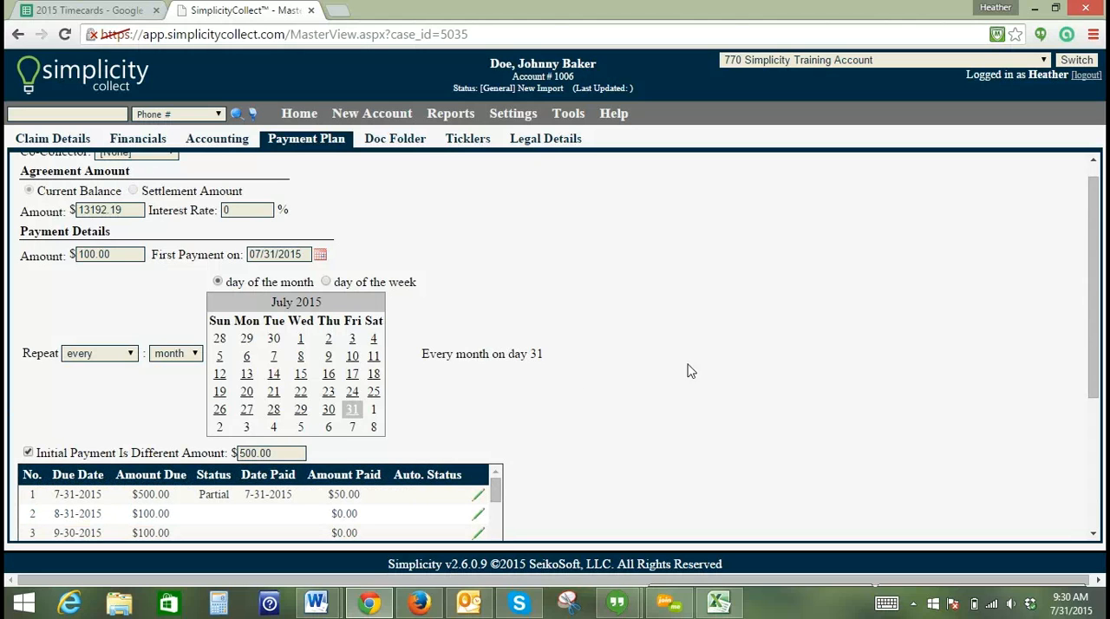
# - Examine the agreement's payment schedule, the repeat interval choices and the editable fields of the first installment, leaving everything as is
pyautogui.moveTo(1091, 250)
pyautogui.mouseDown()
pyautogui.moveTo(1095, 337)
pyautogui.moveTo(1090, 298)
pyautogui.mouseUp()
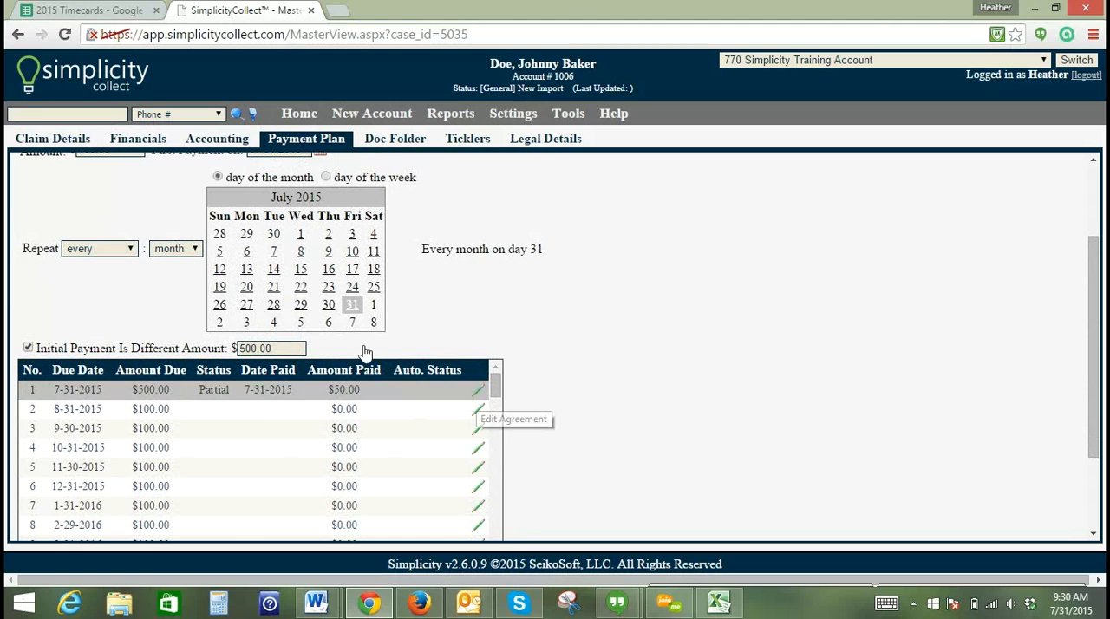
pyautogui.click(196, 252)
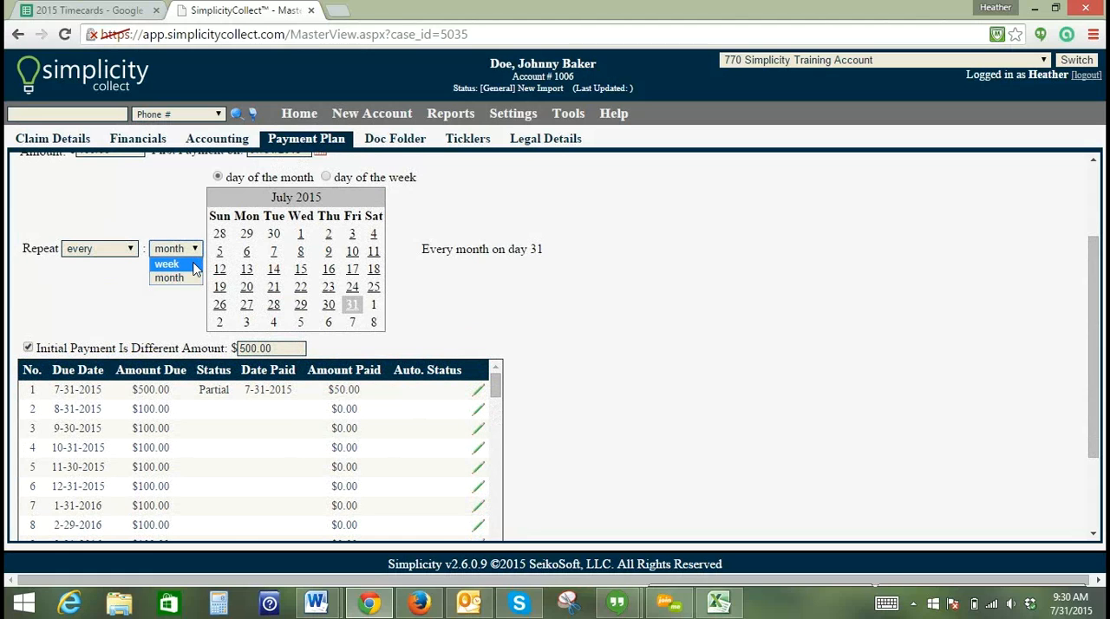
pyautogui.click(197, 252)
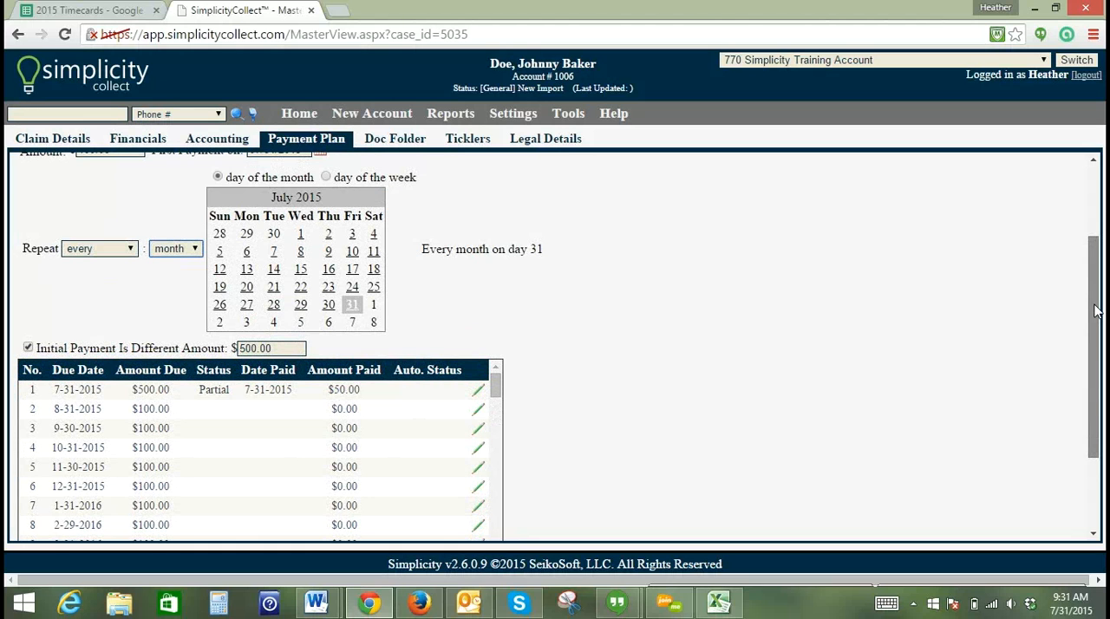
pyautogui.moveTo(1095, 310); pyautogui.dragTo(995, 364)
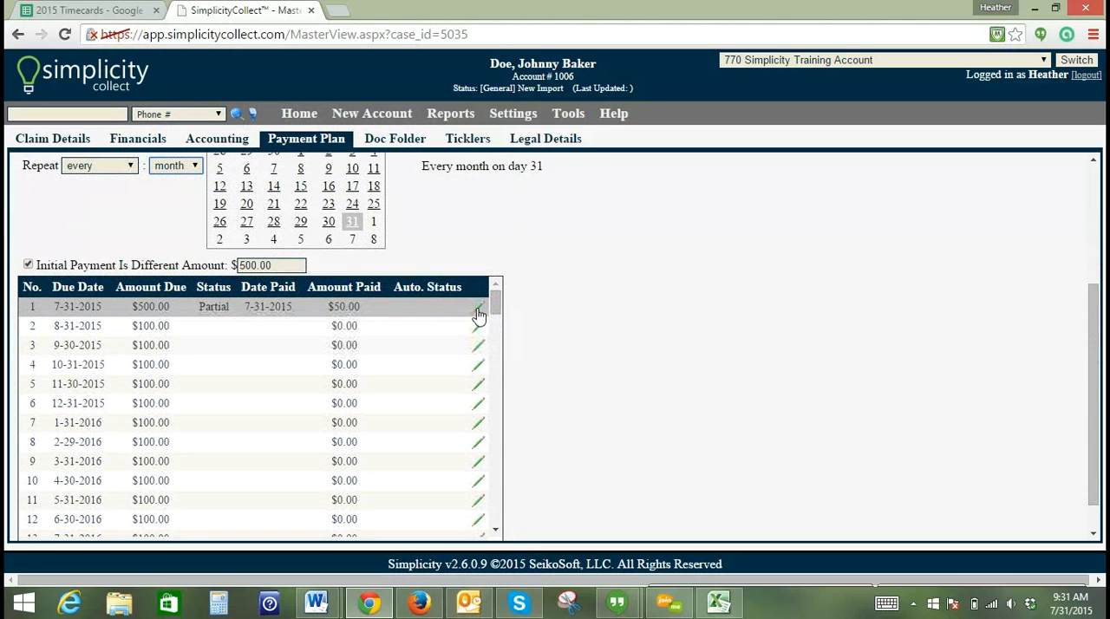
pyautogui.click(477, 311)
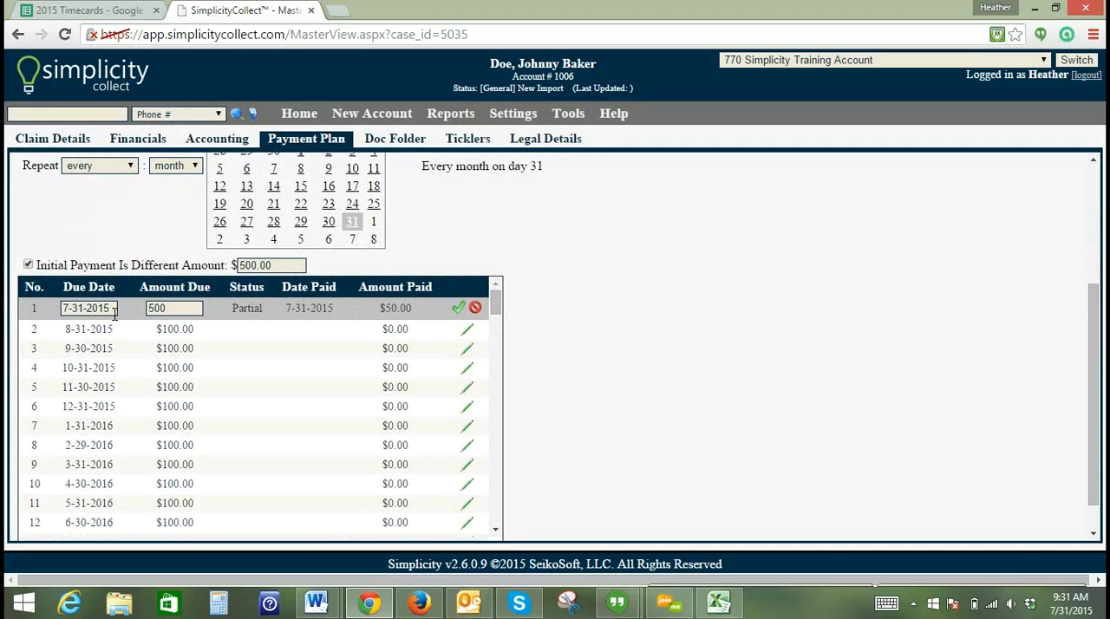
pyautogui.click(476, 310)
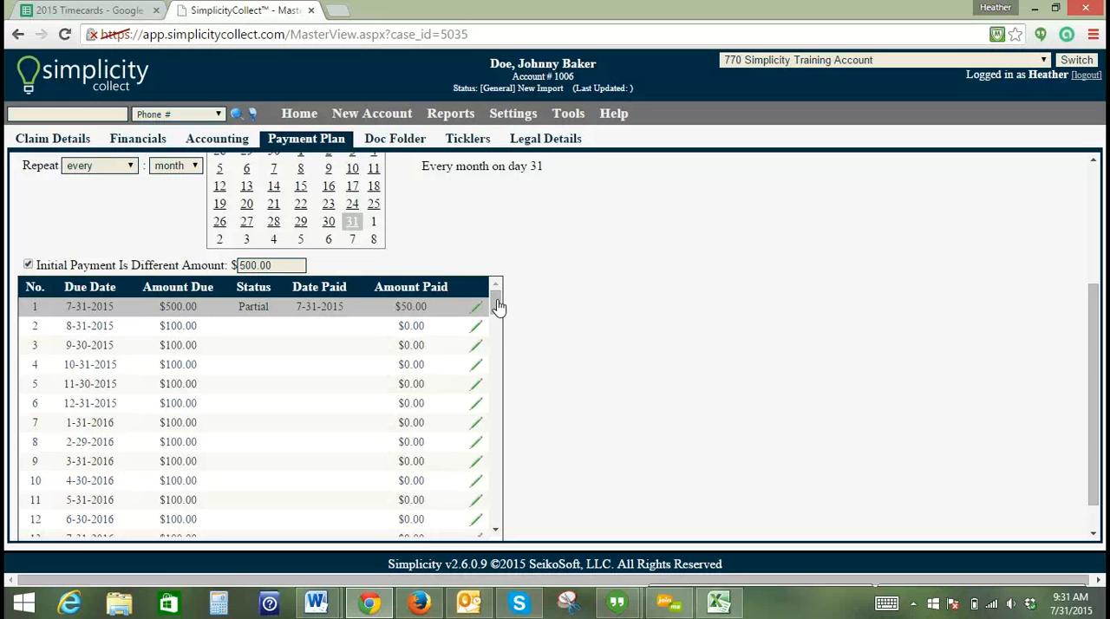
pyautogui.moveTo(496, 305)
pyautogui.mouseDown()
pyautogui.moveTo(503, 514)
pyautogui.moveTo(509, 292)
pyautogui.mouseUp()
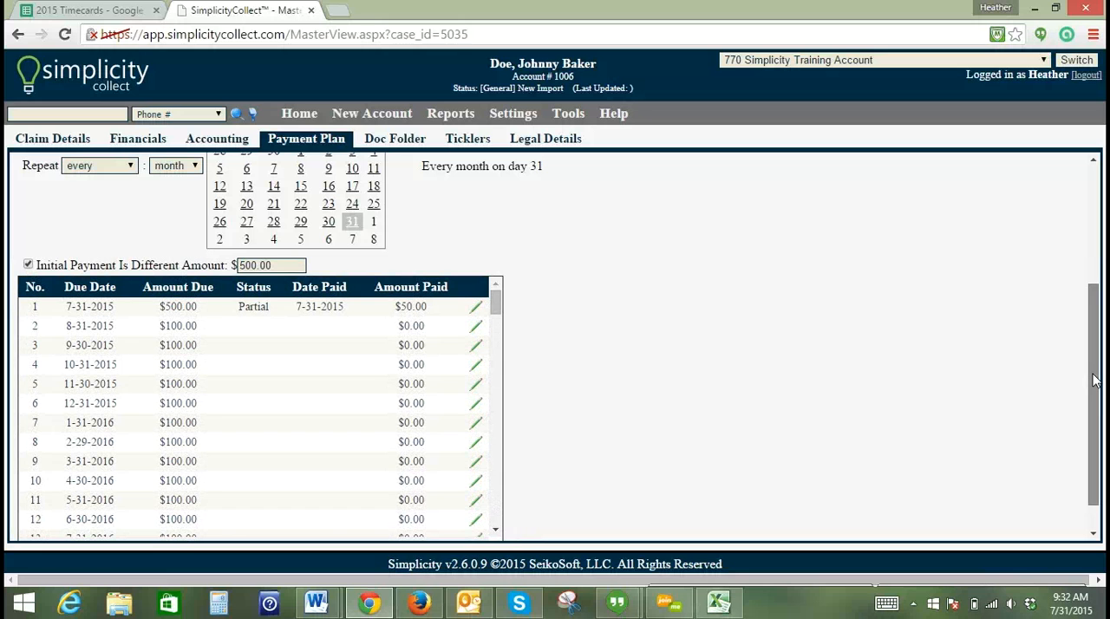
pyautogui.moveTo(1094, 379); pyautogui.dragTo(1094, 373)
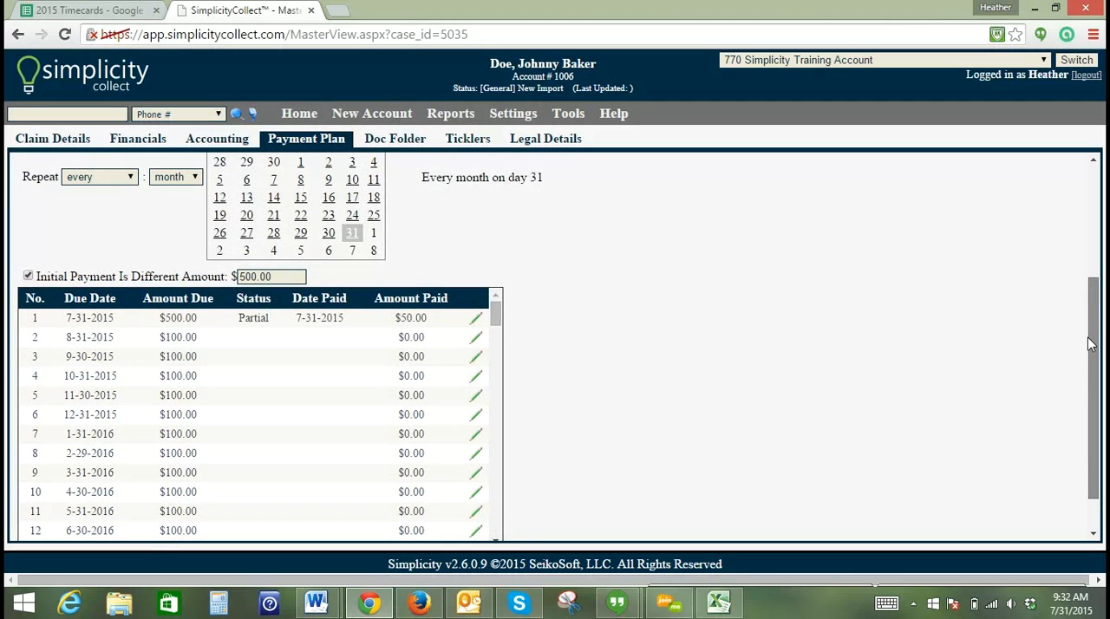
pyautogui.scroll(1, 1089, 337)
pyautogui.scroll(3, 1090, 317)
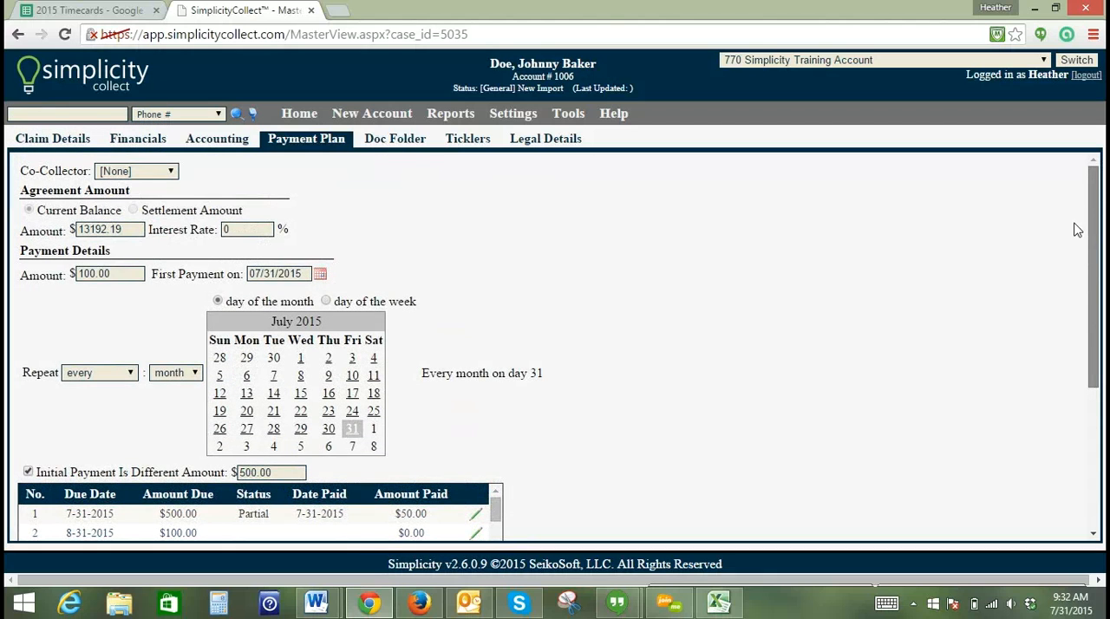
# - Open the account's Ticklers and review the Repeats and Description choices offered for a new tickler
pyautogui.click(468, 142)
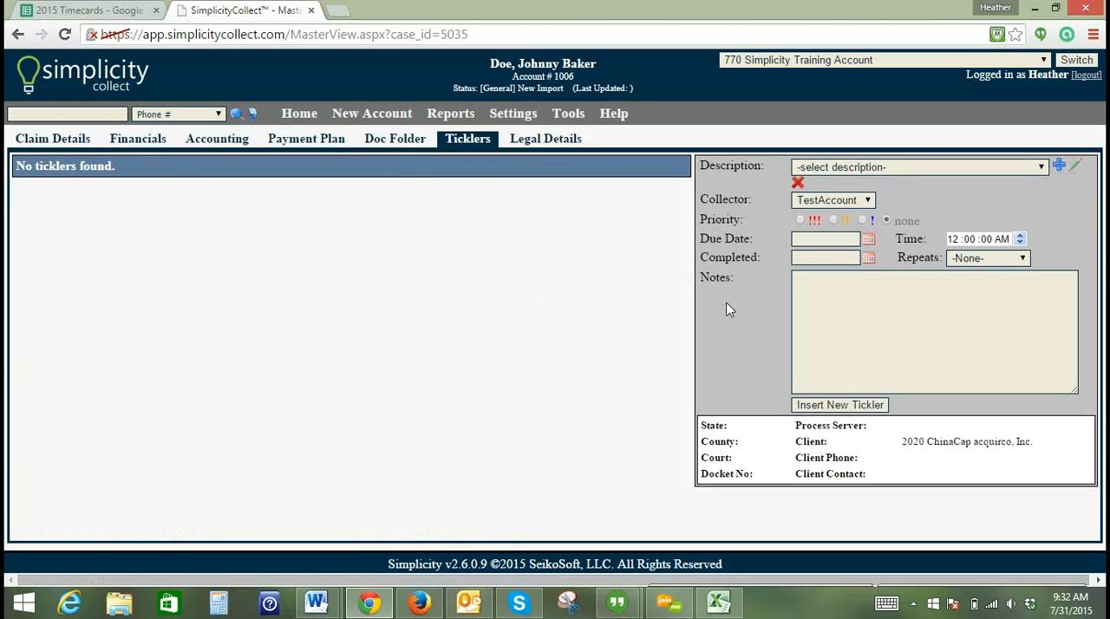
pyautogui.click(972, 259)
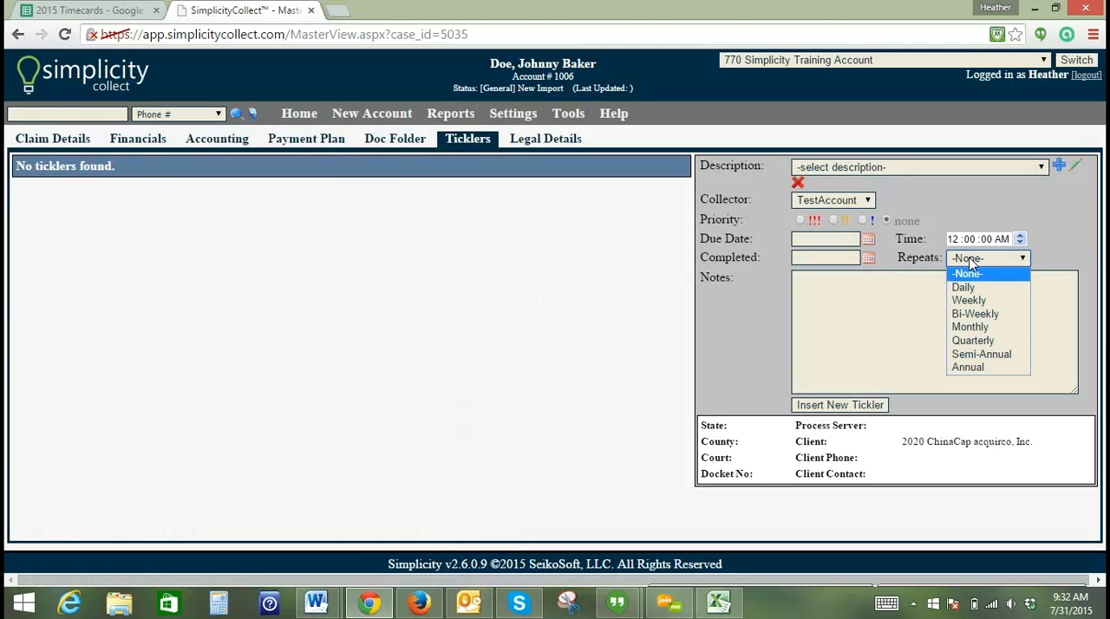
pyautogui.click(972, 259)
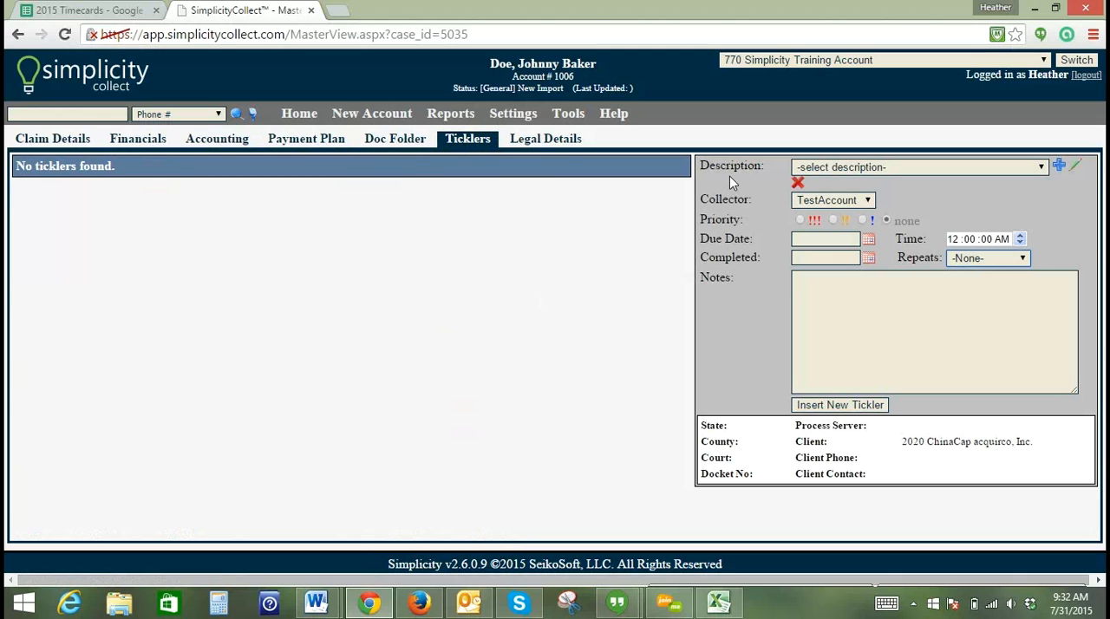
pyautogui.click(842, 166)
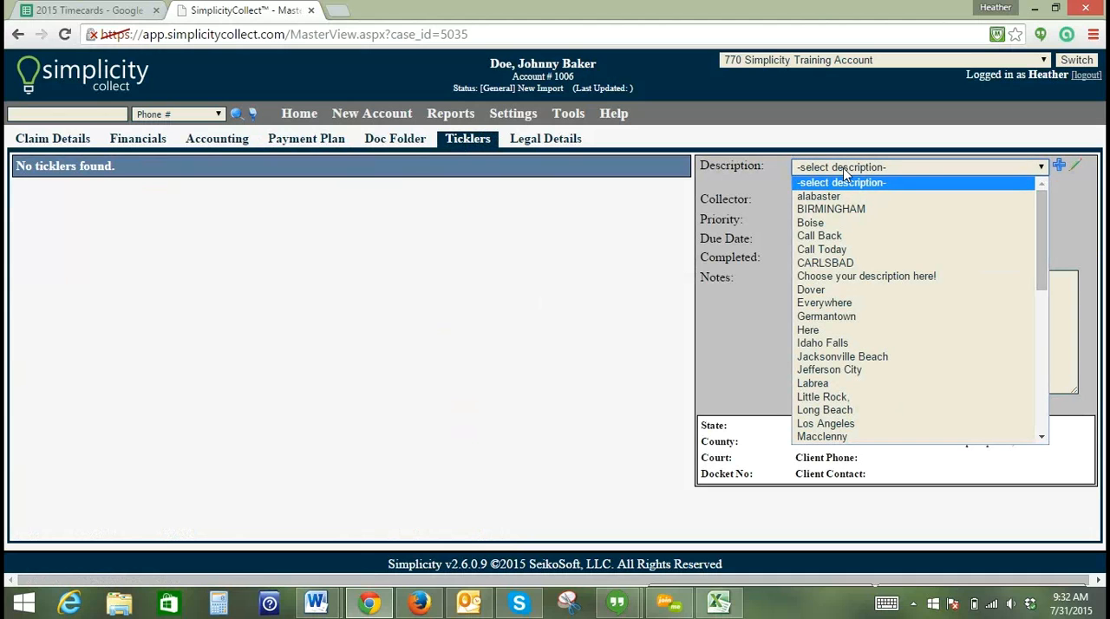
pyautogui.click(846, 173)
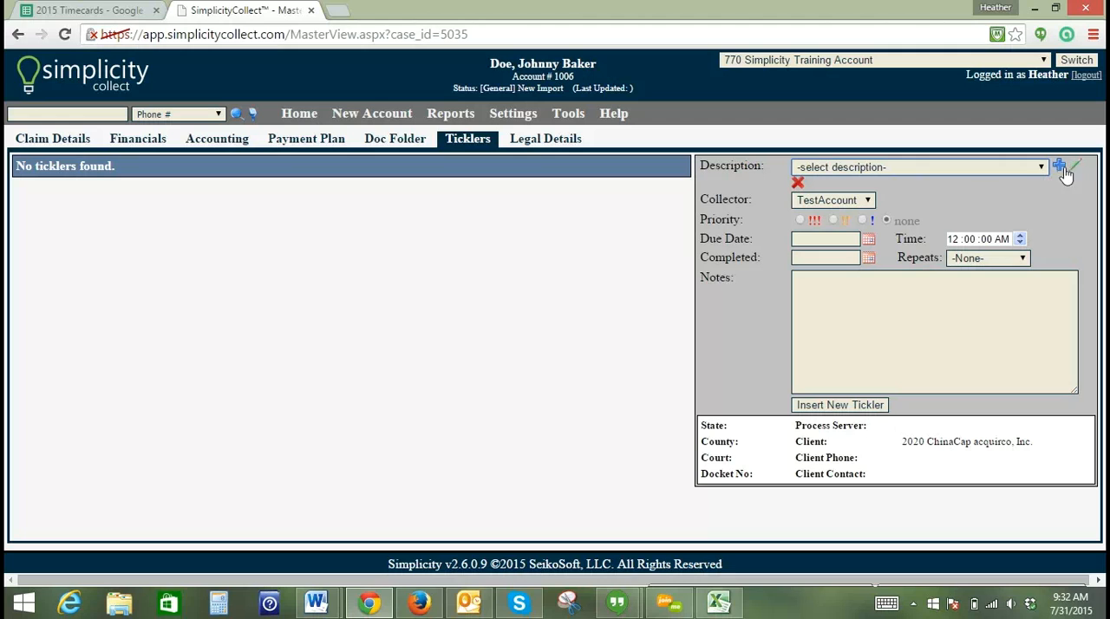
# - Insert a new tickler with the description Call Back and a due date of 07/31/2015
pyautogui.click(809, 172)
pyautogui.click(819, 235)
pyautogui.click(815, 238)
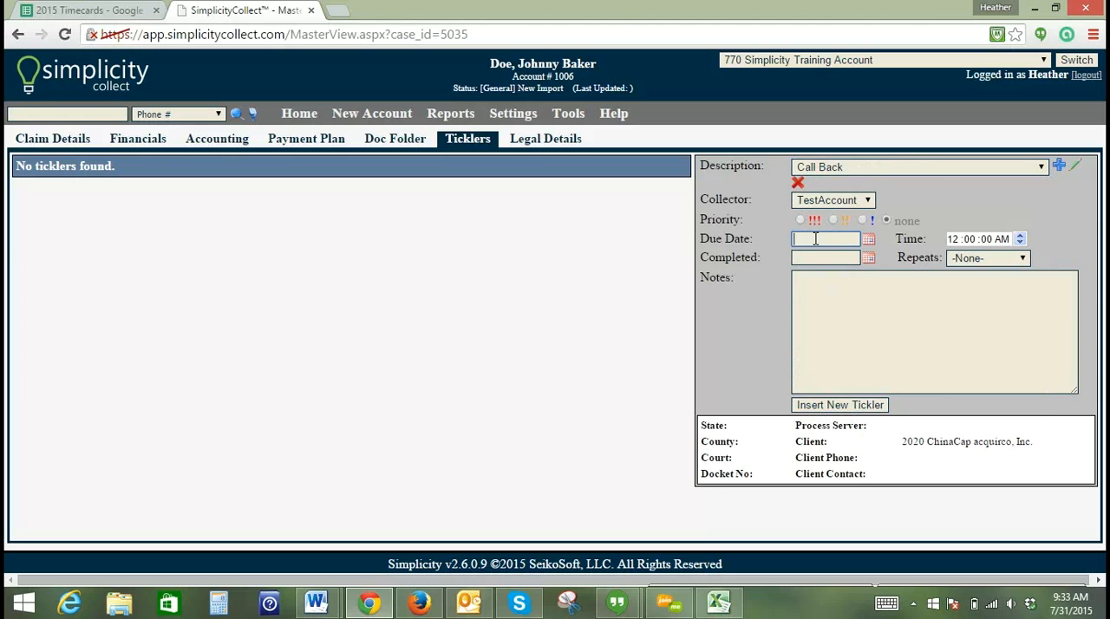
pyautogui.write('07/31/2015')
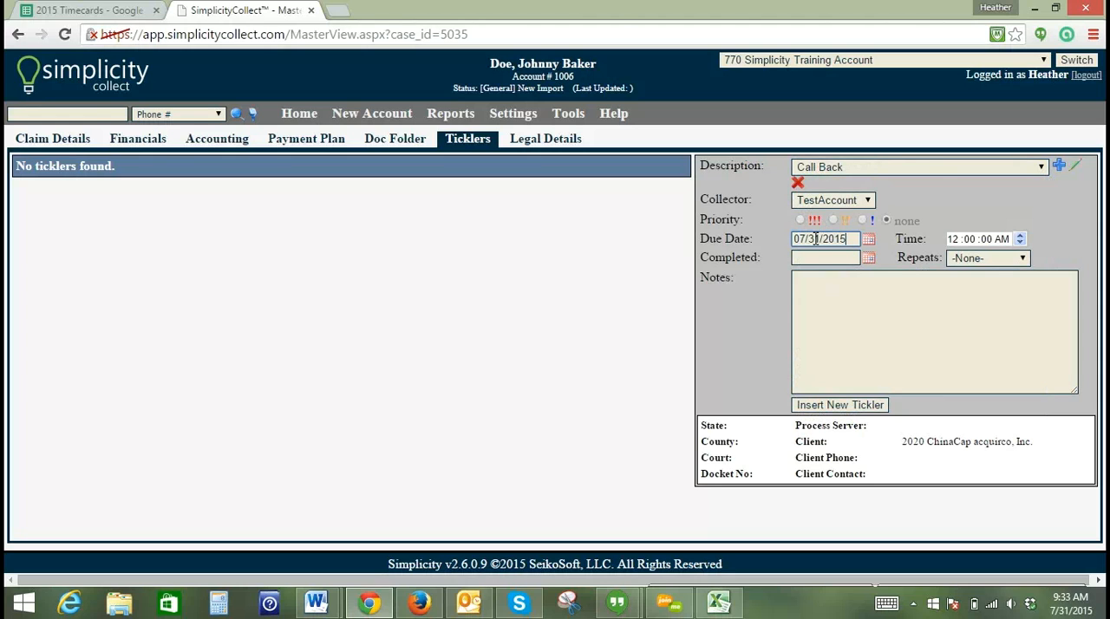
pyautogui.click(824, 406)
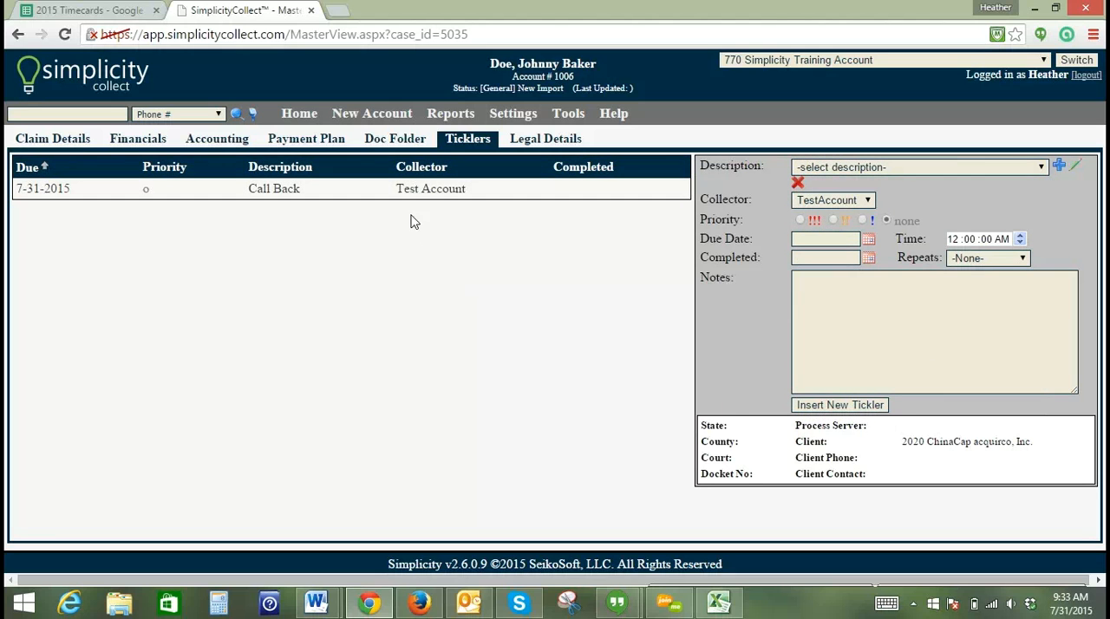
# - Delete the Call Back tickler from the account
pyautogui.click(404, 193)
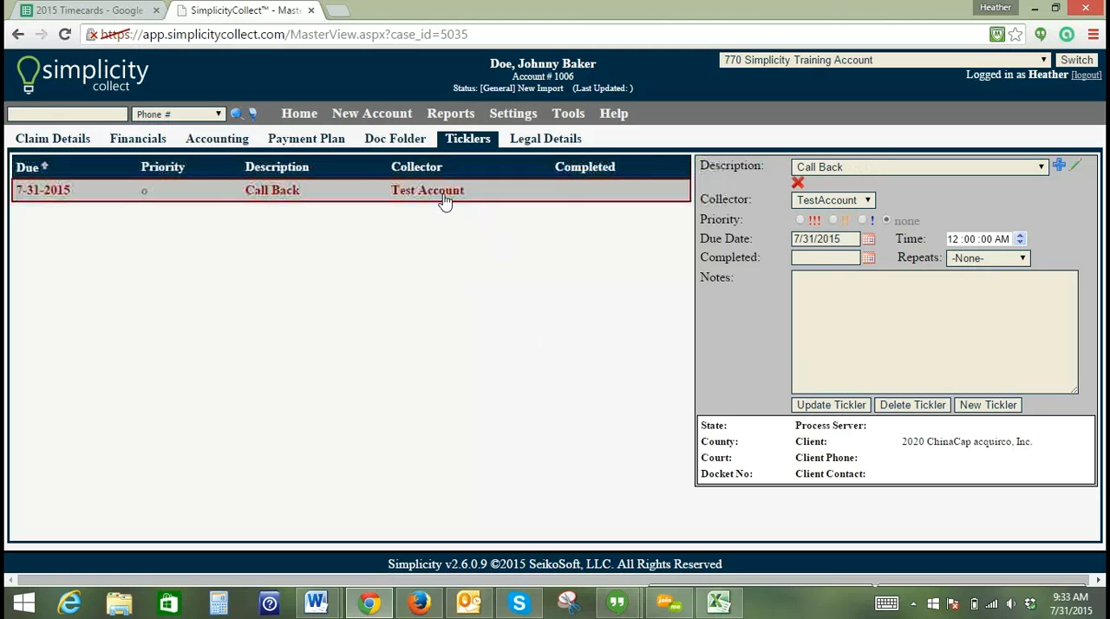
pyautogui.click(926, 412)
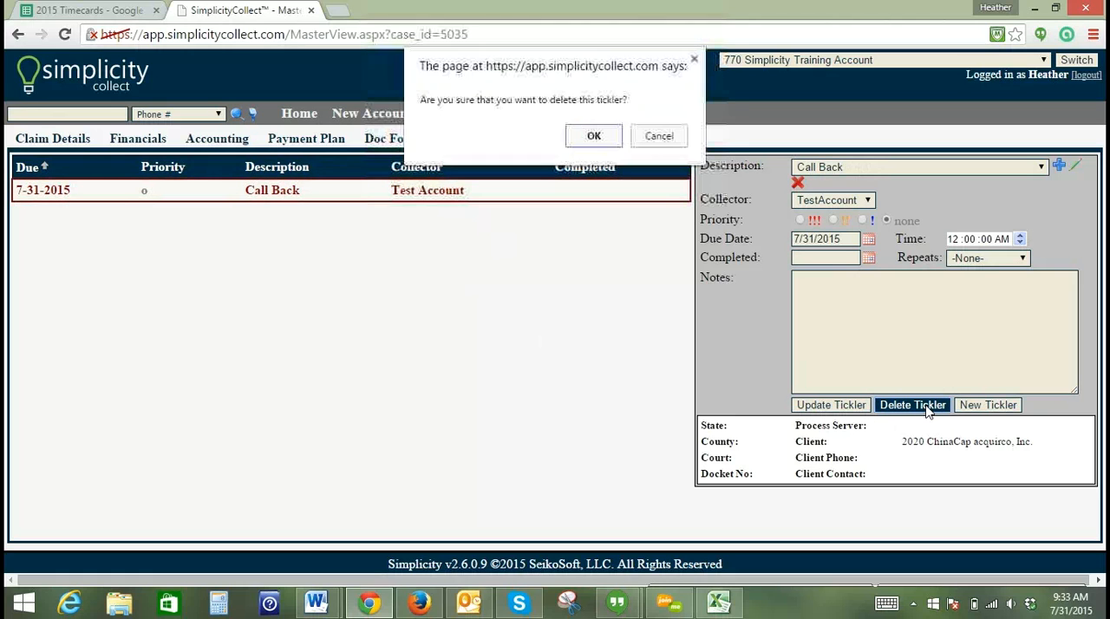
pyautogui.click(594, 138)
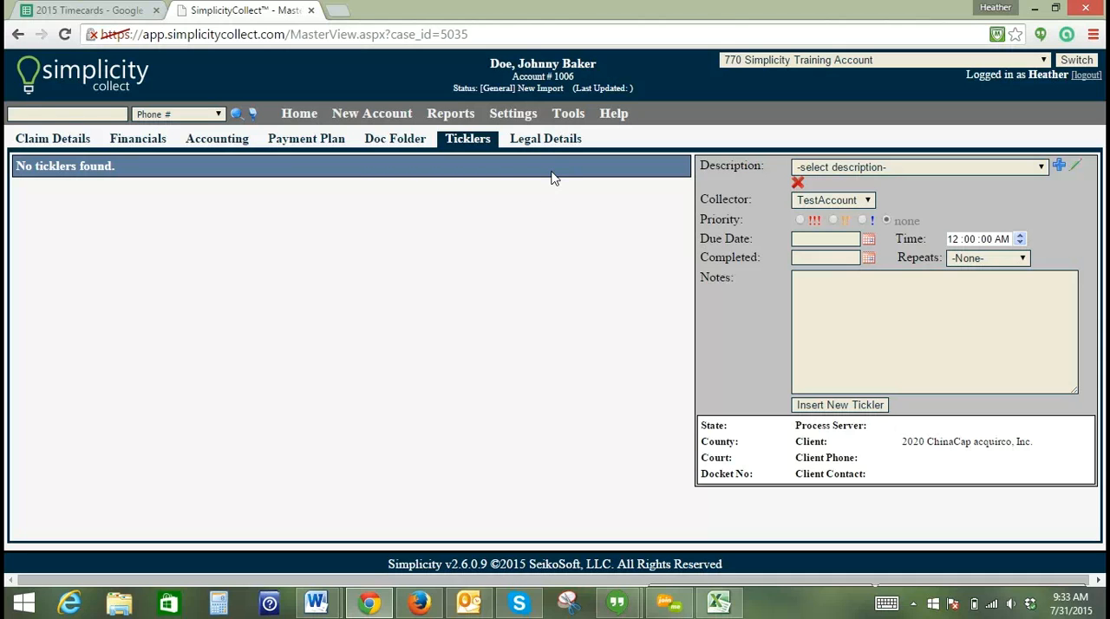
# - List all accounts in the Bulk Account Manager and check the Imported On filter's choices, keeping it at [N/A]
pyautogui.click(568, 114)
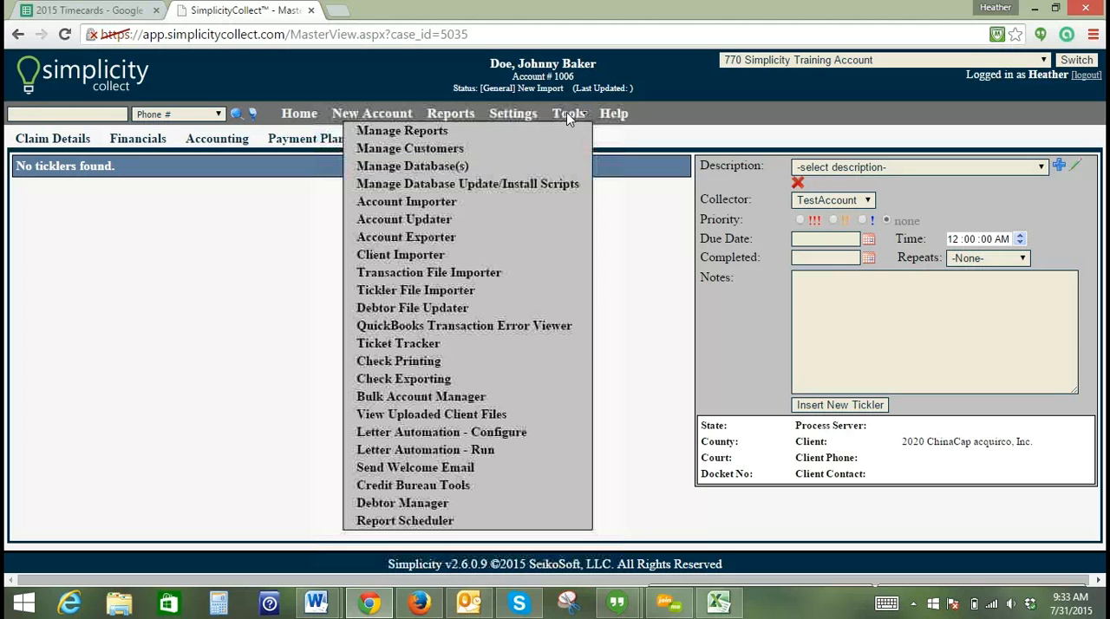
pyautogui.click(436, 397)
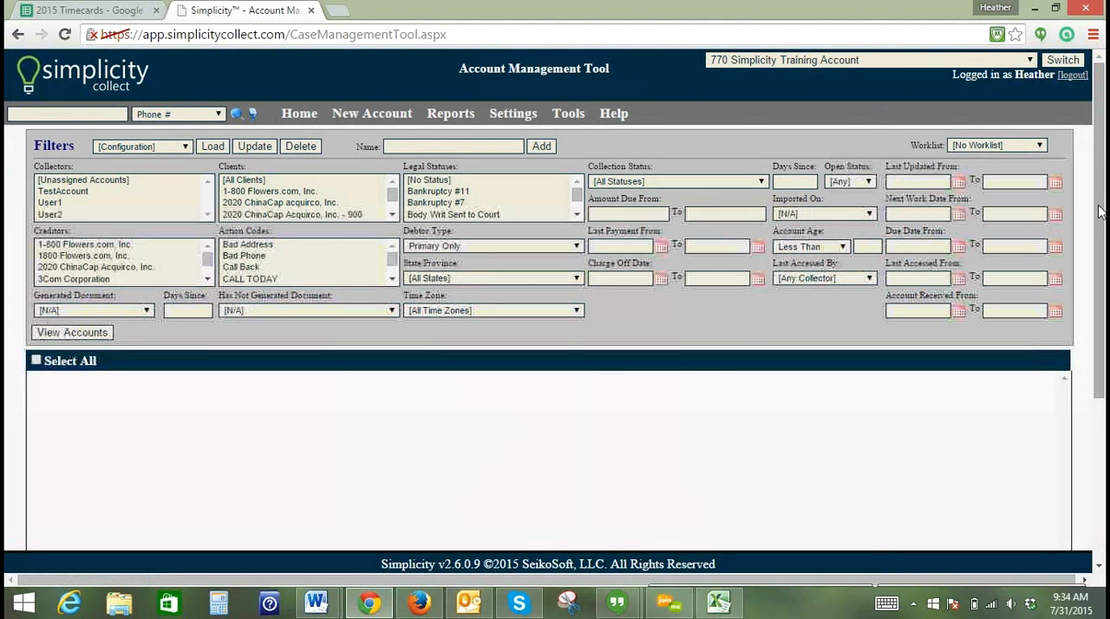
pyautogui.moveTo(1098, 211); pyautogui.dragTo(1101, 243)
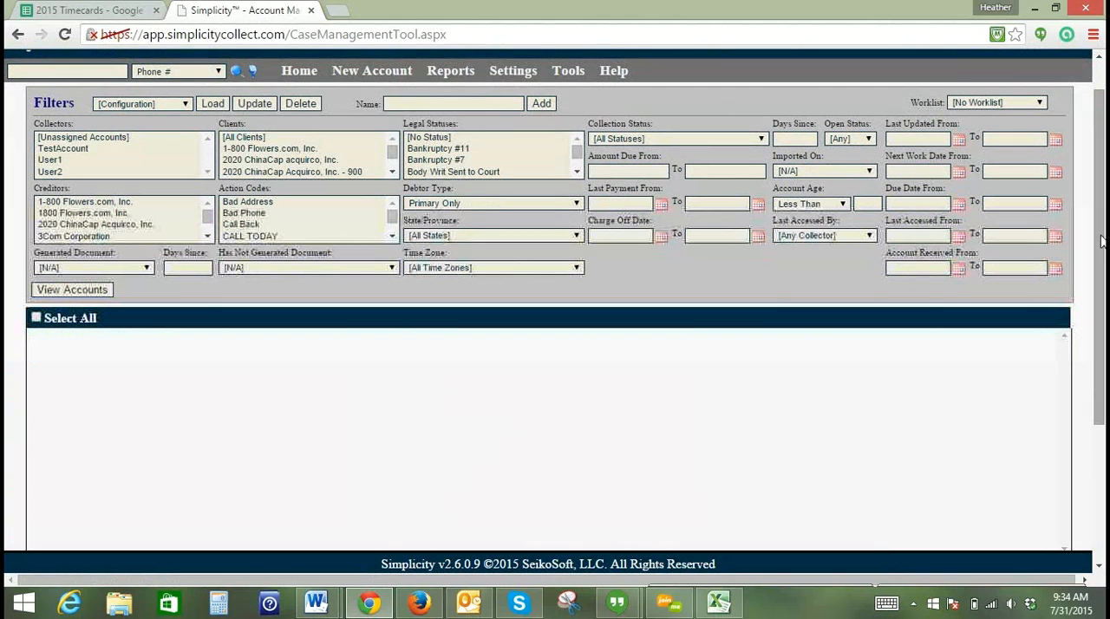
pyautogui.click(66, 292)
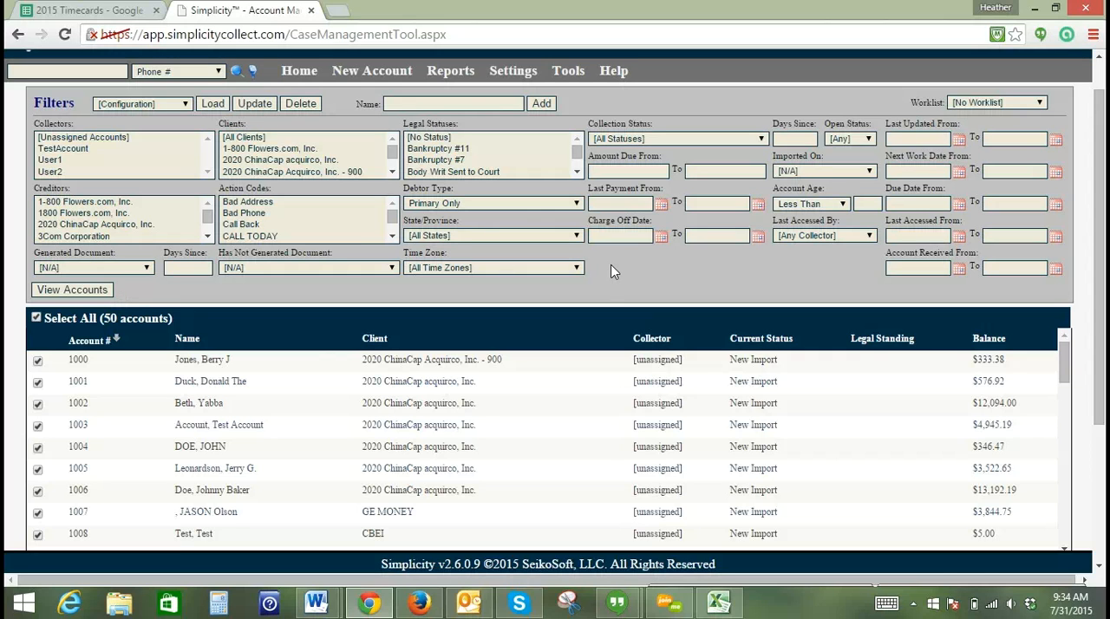
pyautogui.click(821, 173)
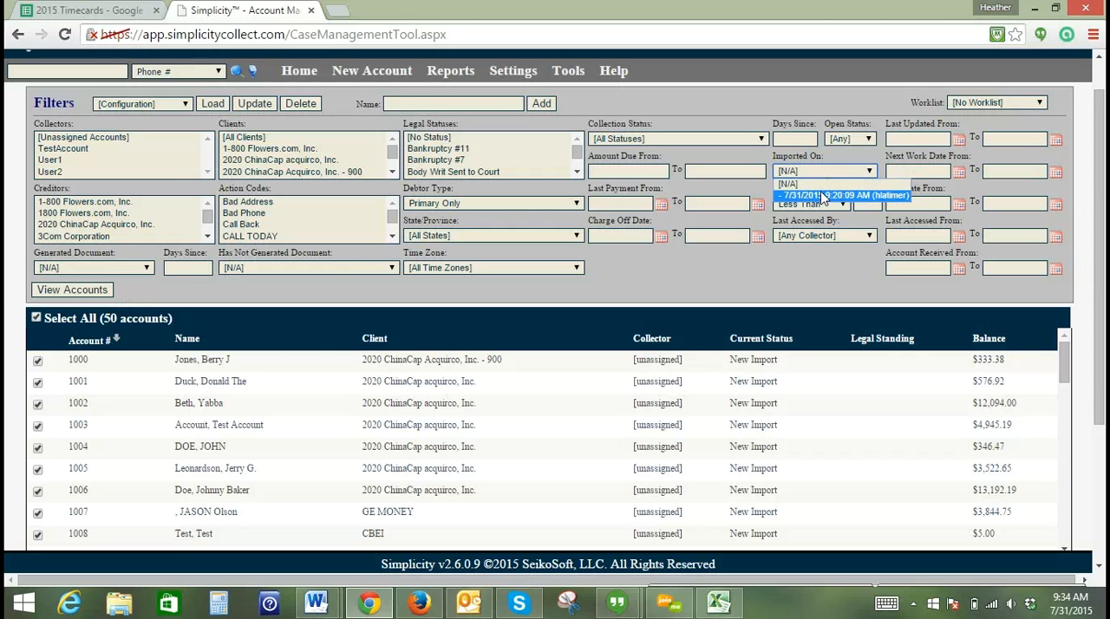
pyautogui.click(821, 182)
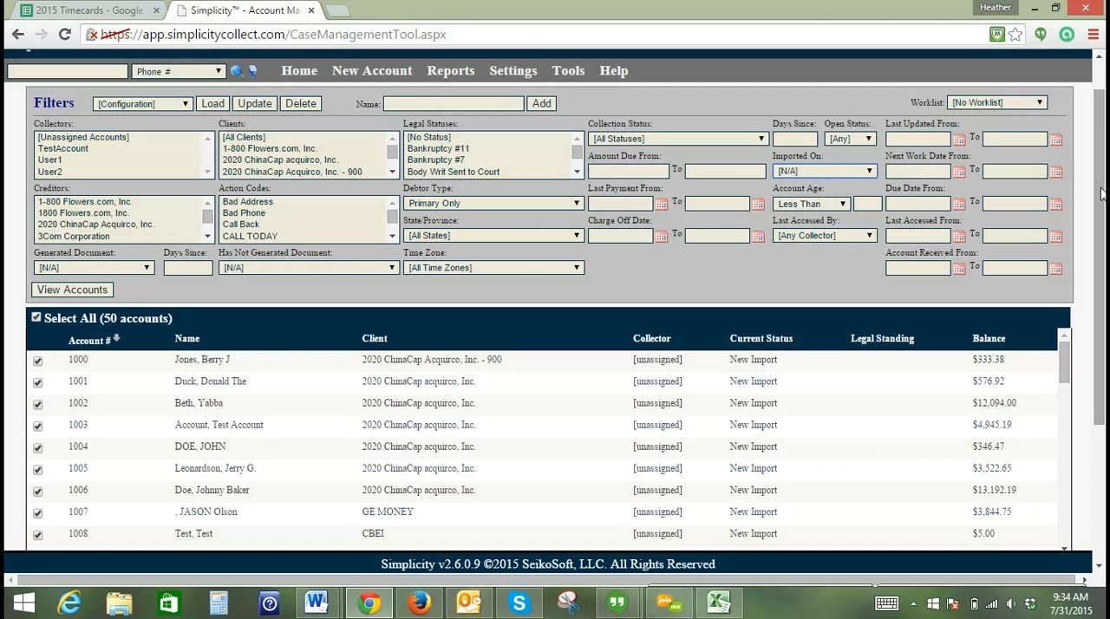
# - Keep all listed accounts selected and set the bulk actions to apply to 50 percent of them
pyautogui.moveTo(1100, 191); pyautogui.dragTo(1103, 297)
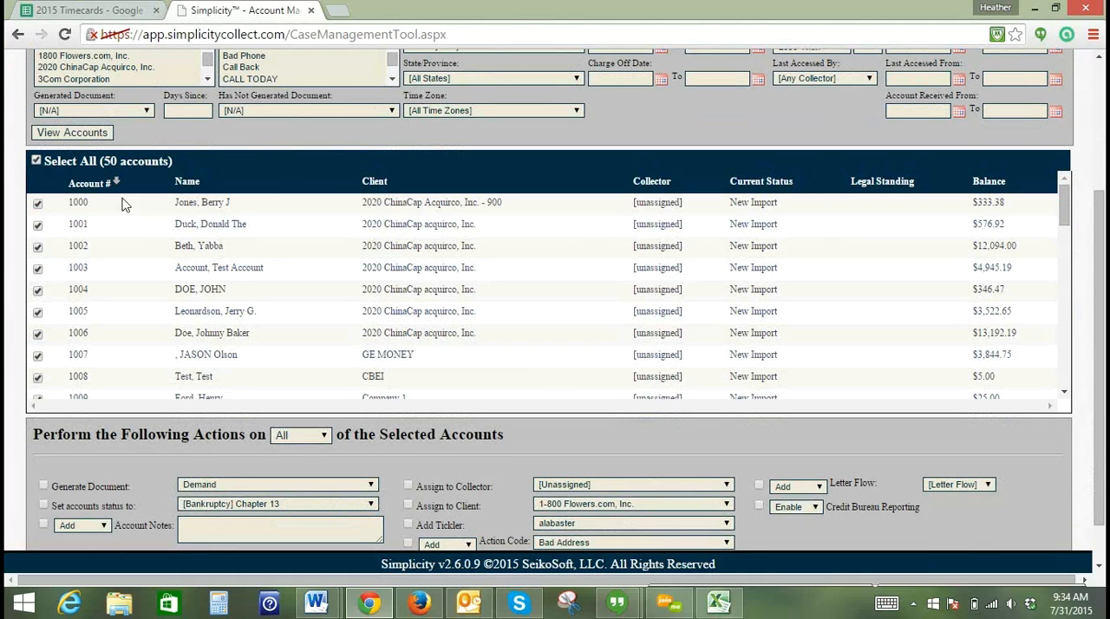
pyautogui.click(38, 161)
pyautogui.click(36, 162)
pyautogui.moveTo(1100, 262); pyautogui.dragTo(1100, 301)
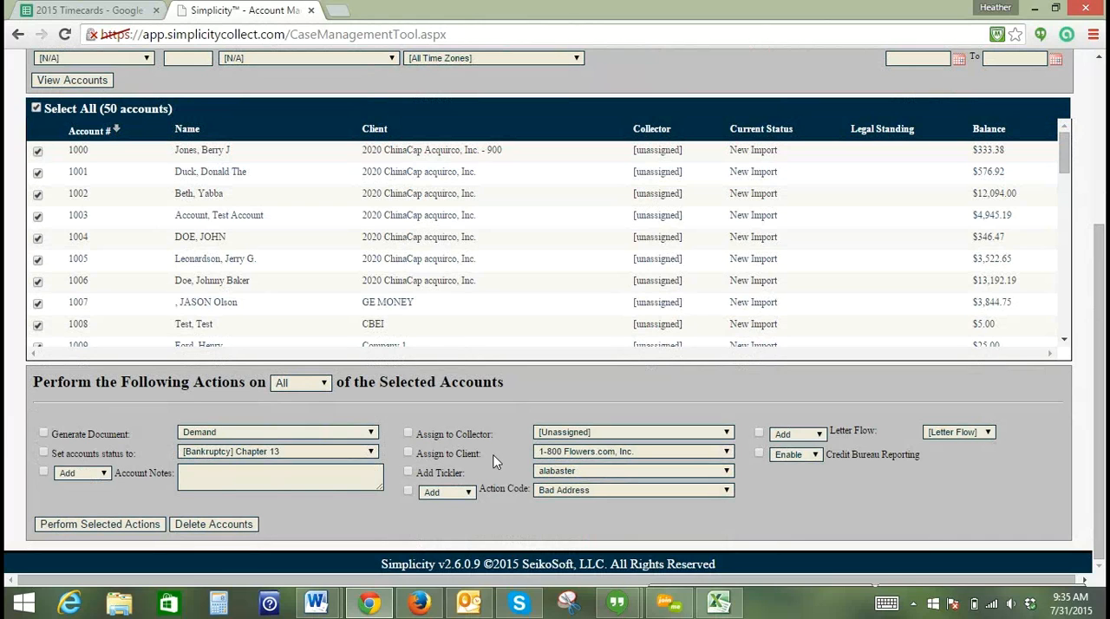
pyautogui.click(290, 386)
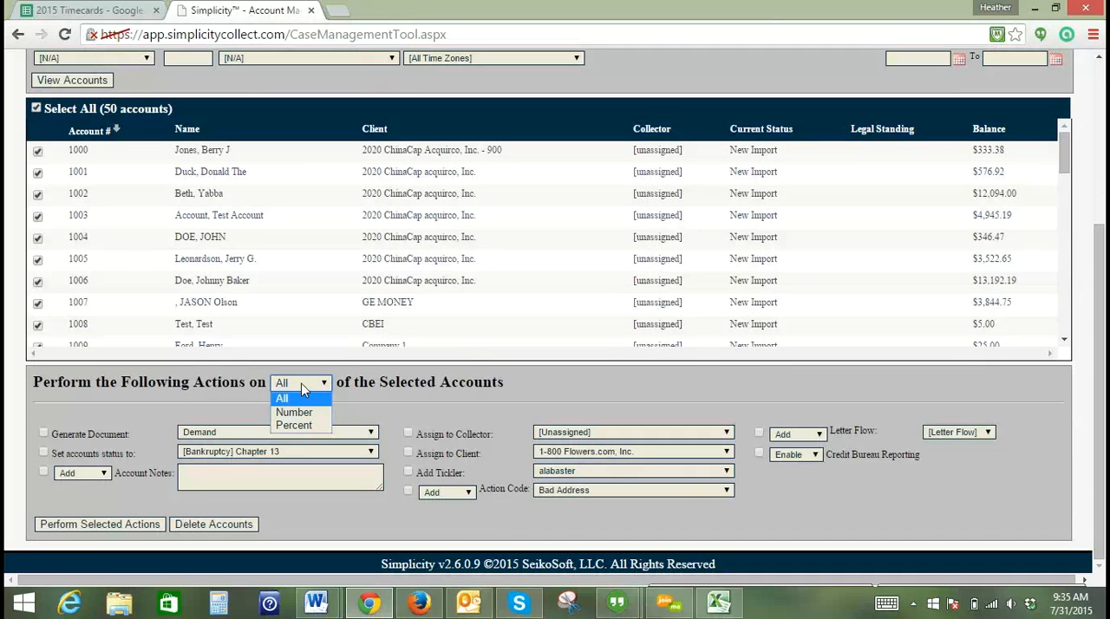
pyautogui.click(299, 425)
pyautogui.click(287, 384)
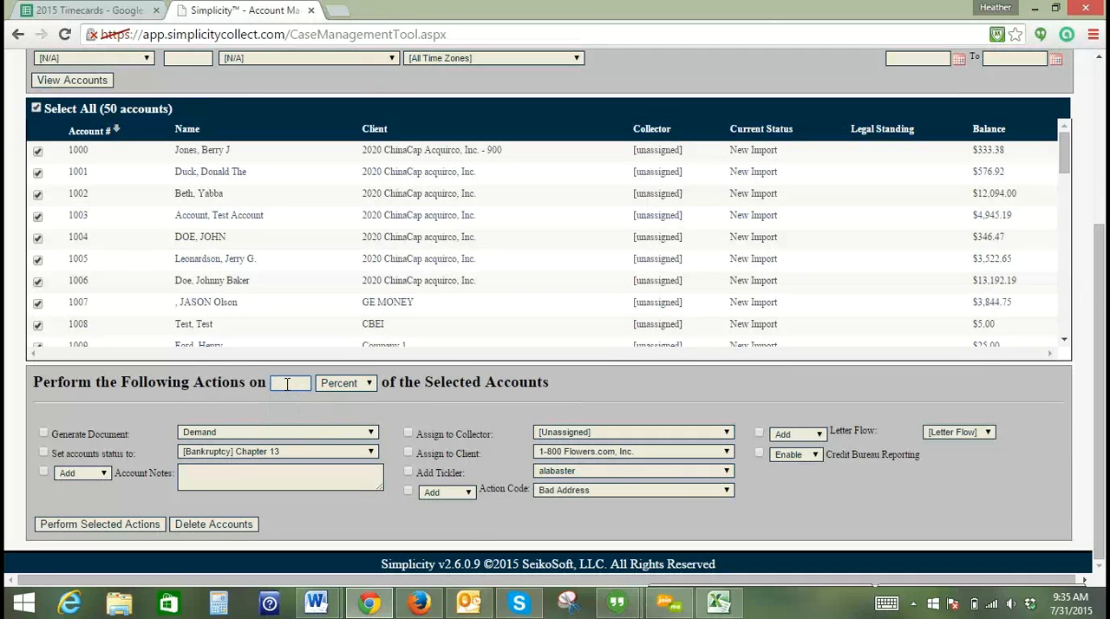
pyautogui.write('50')
pyautogui.click(290, 402)
# - Assign the chosen share of accounts to collector User1 and review the collector assignments in the account list
pyautogui.click(409, 434)
pyautogui.click(562, 433)
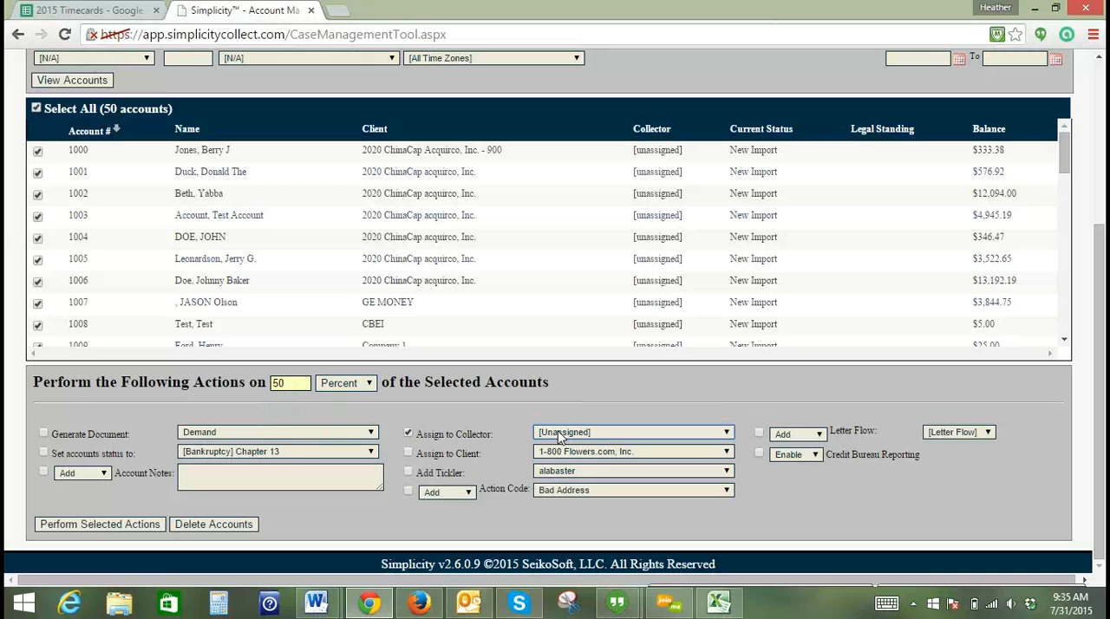
pyautogui.click(551, 467)
pyautogui.click(75, 526)
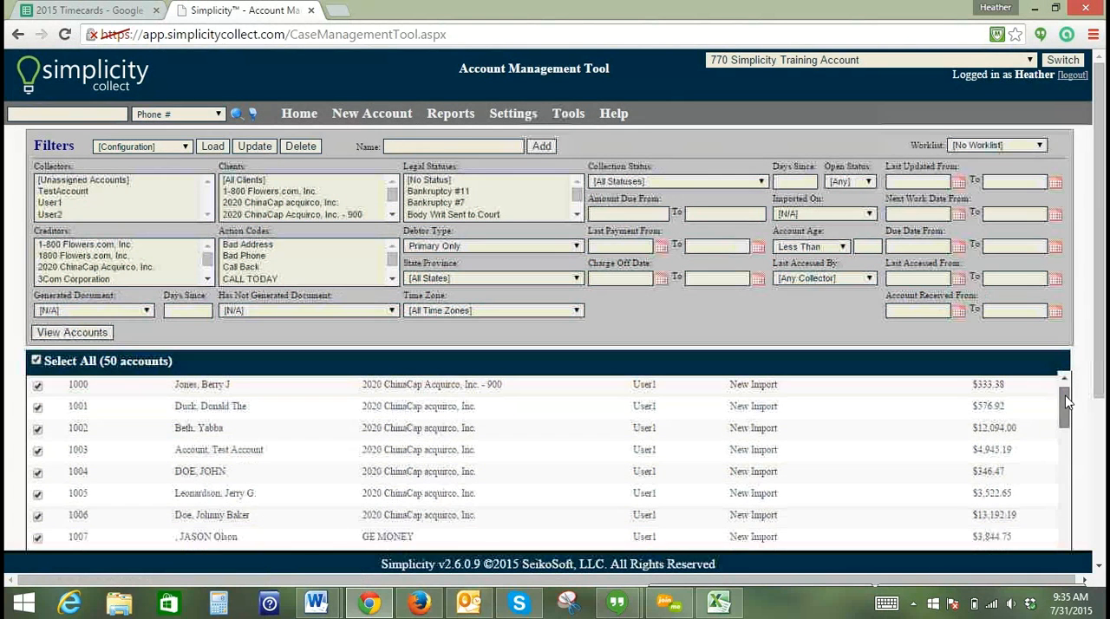
pyautogui.scroll(-1, 1067, 430)
pyautogui.scroll(-3, 1066, 431)
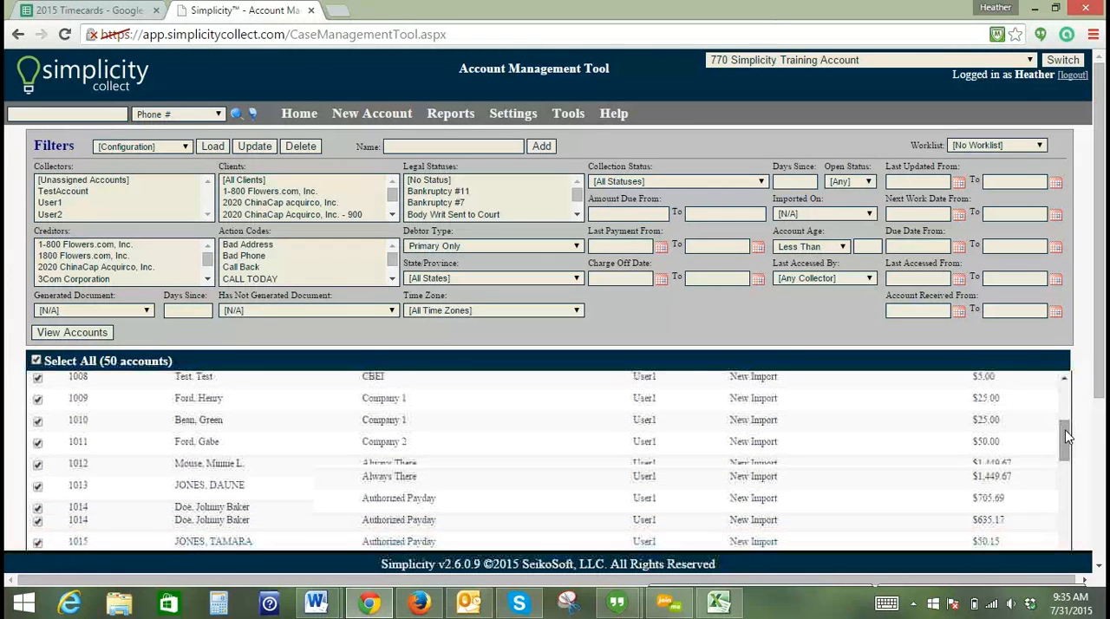
pyautogui.moveTo(1067, 441); pyautogui.dragTo(1067, 491)
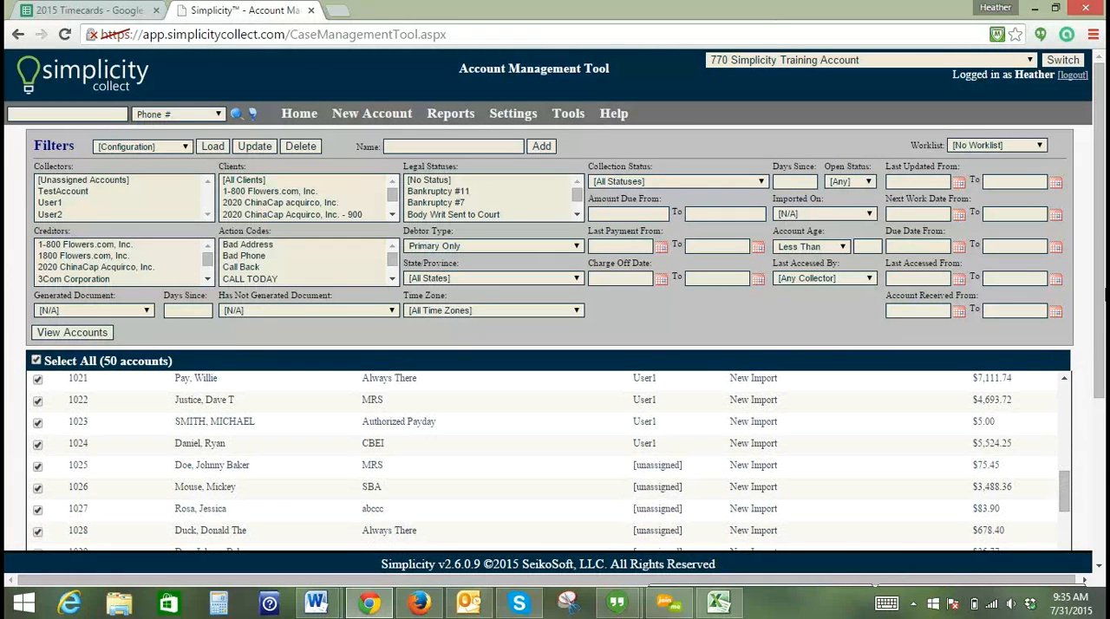
pyautogui.moveTo(1102, 280); pyautogui.dragTo(1101, 359)
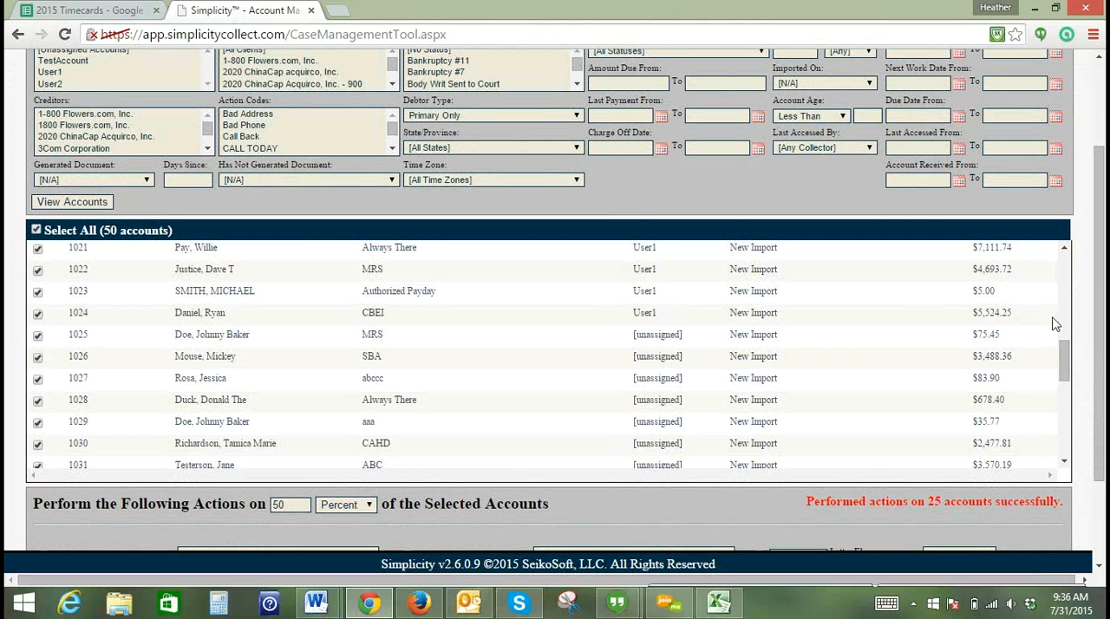
# - Filter the account list by collector to show only [Unassigned Accounts]
pyautogui.moveTo(1097, 318); pyautogui.dragTo(1089, 216)
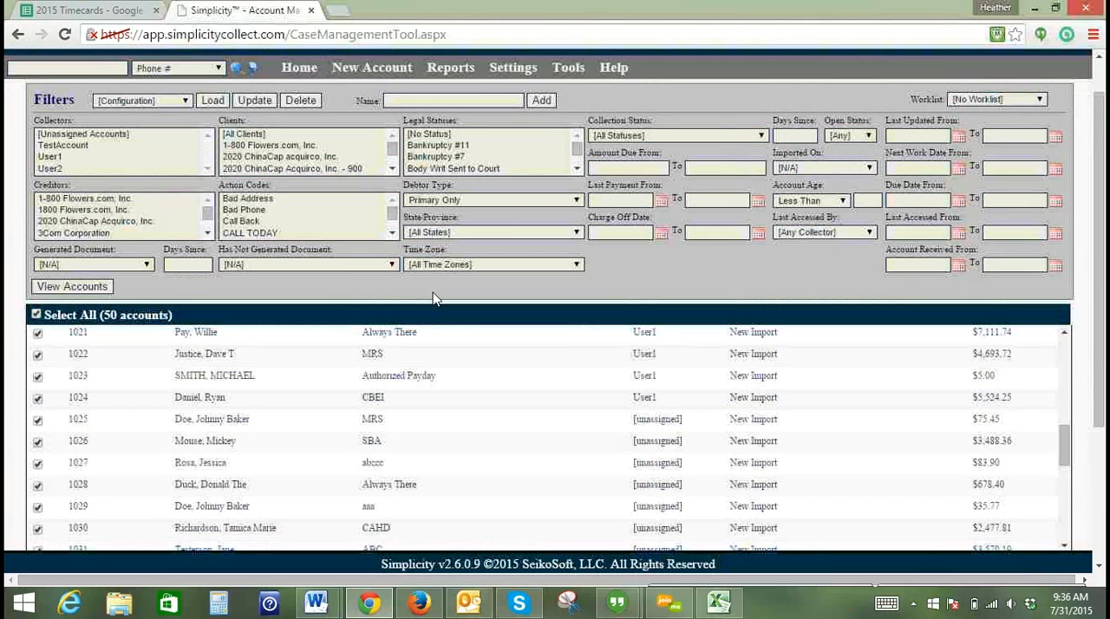
pyautogui.click(122, 136)
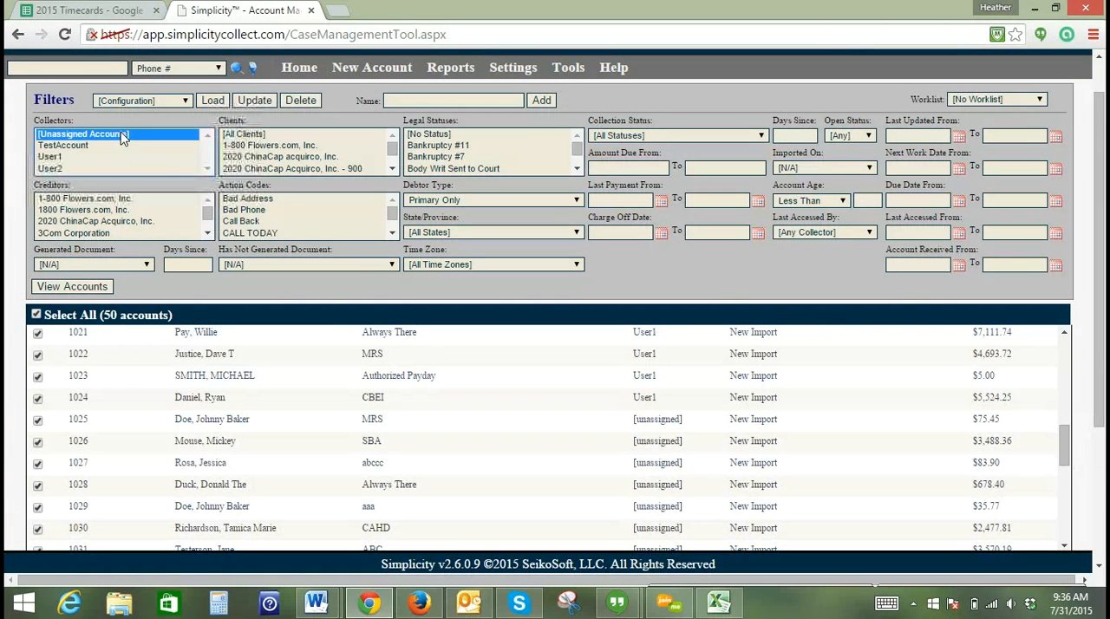
pyautogui.click(61, 288)
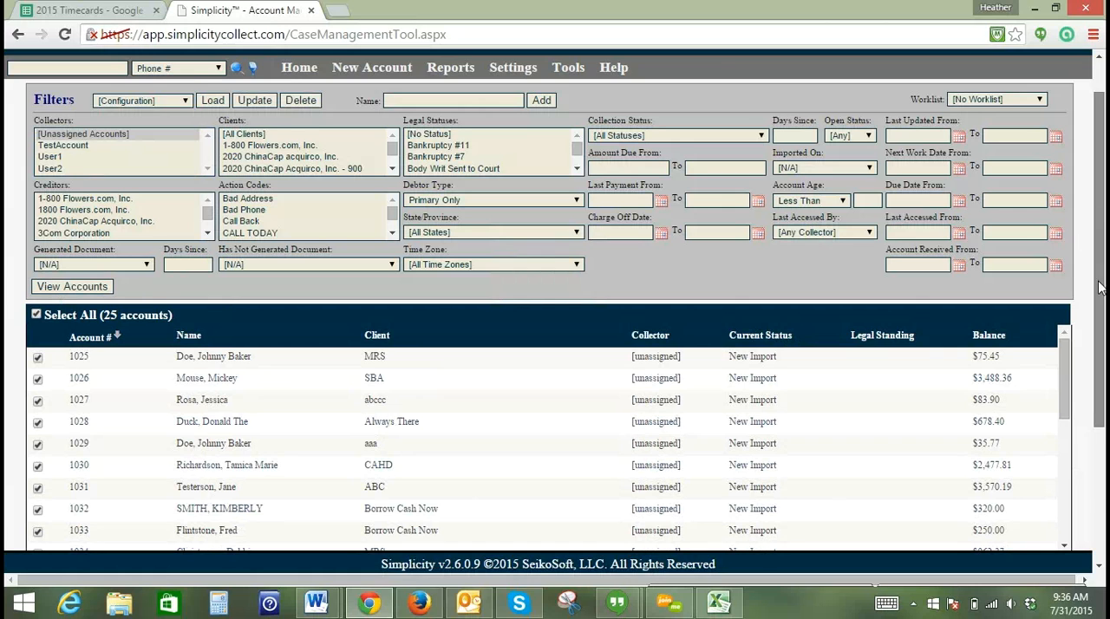
# - Assign all of the selected unassigned accounts to collector User2
pyautogui.scroll(-2, 509, 449)
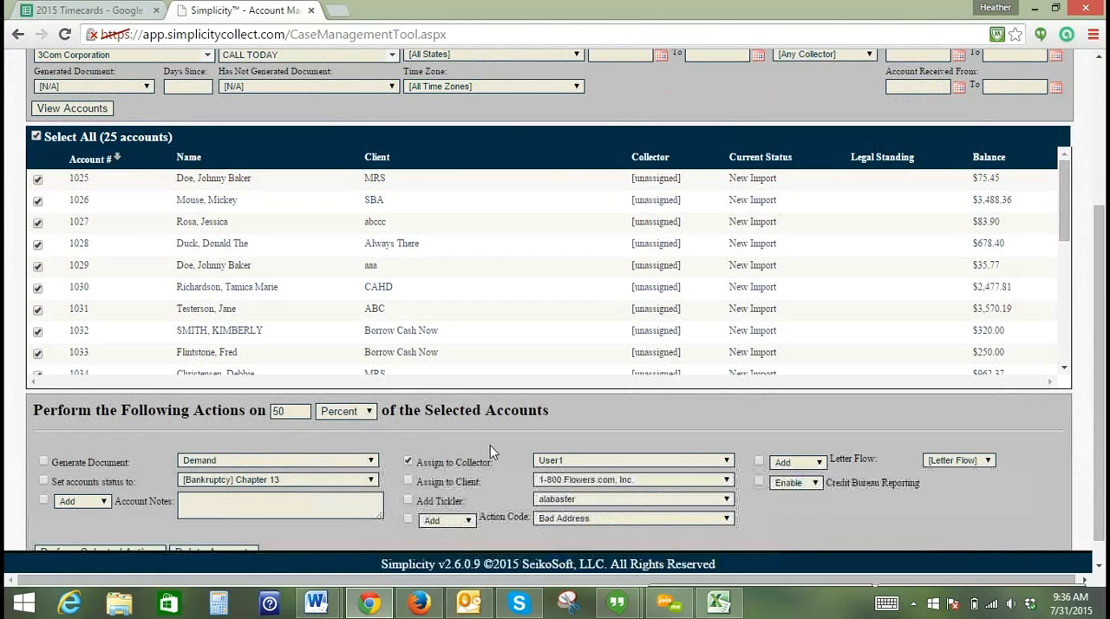
pyautogui.click(347, 411)
pyautogui.click(355, 427)
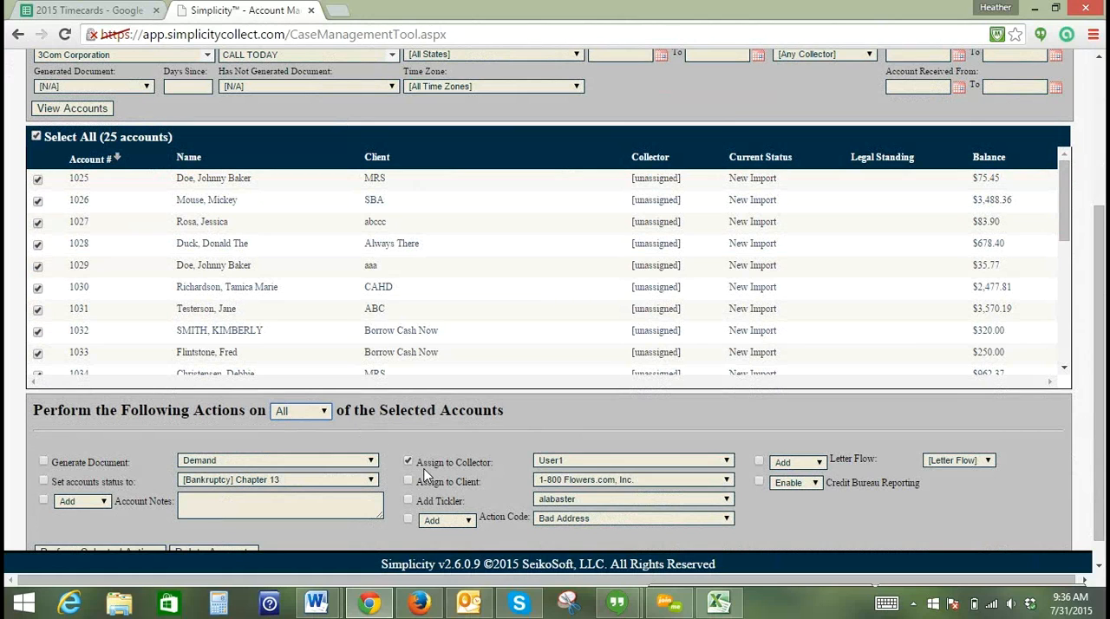
pyautogui.click(541, 464)
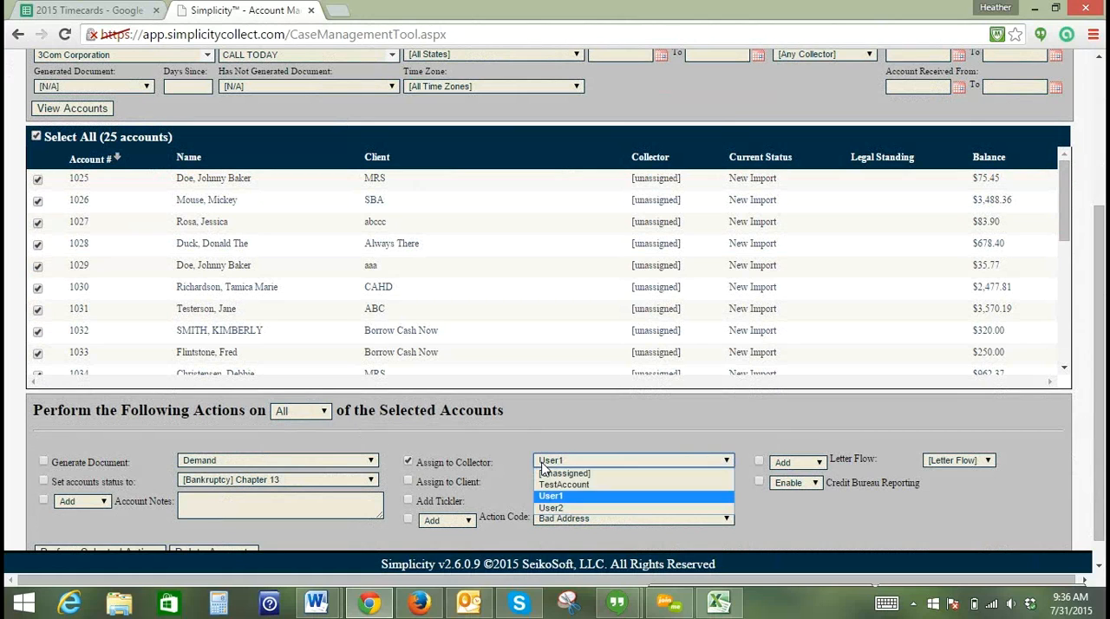
pyautogui.click(553, 504)
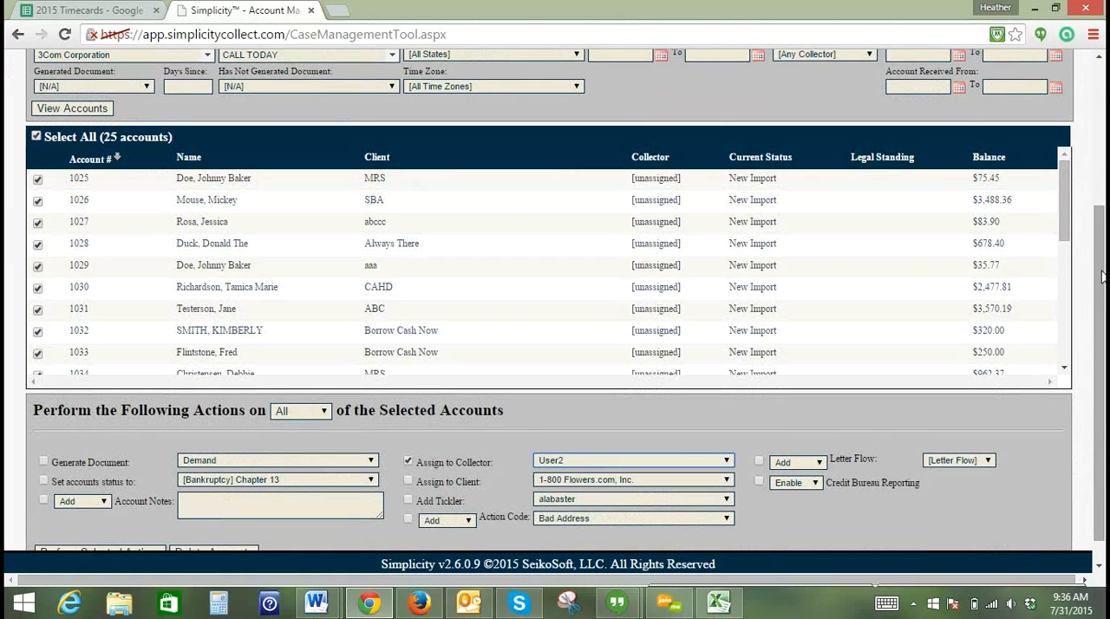
pyautogui.moveTo(1099, 281); pyautogui.dragTo(1099, 322)
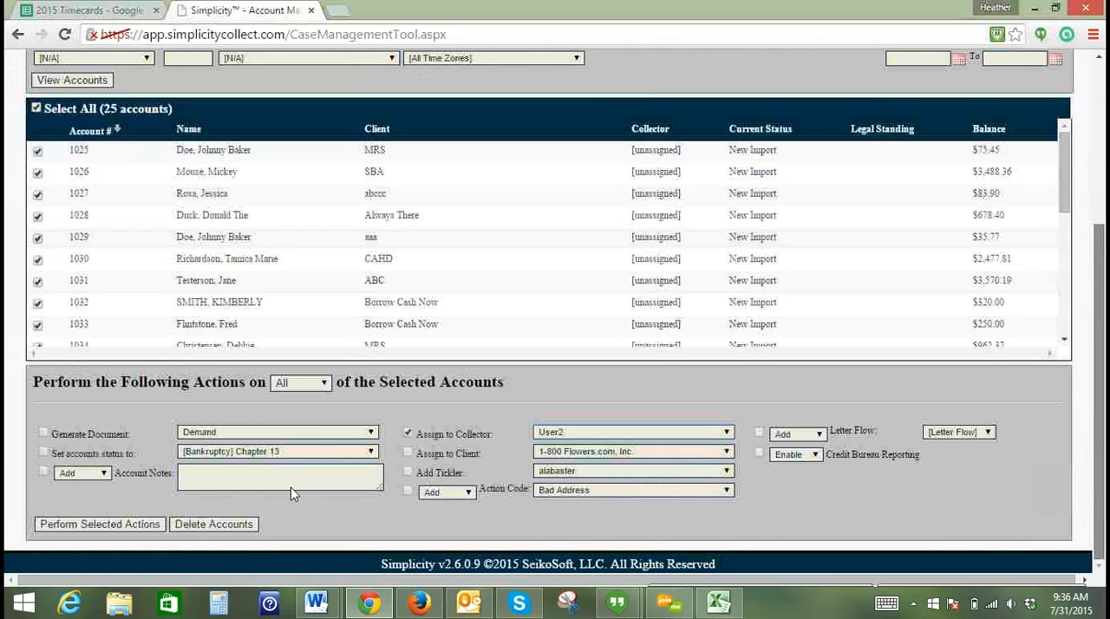
pyautogui.click(93, 525)
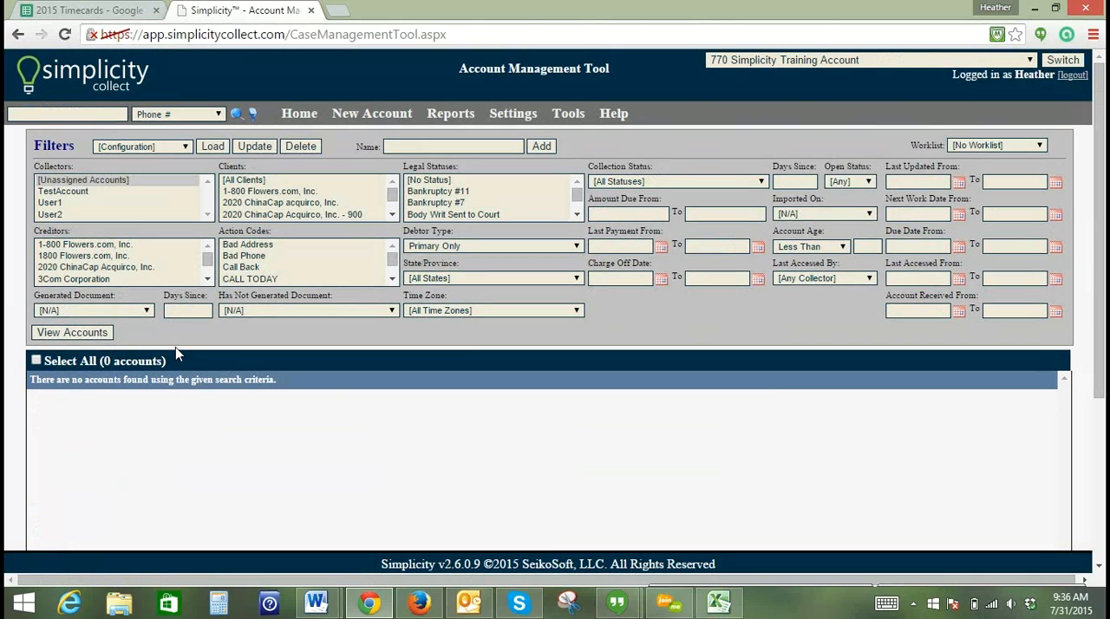
# - Go to the account search page and filter the accounts by collector User1
pyautogui.click(299, 115)
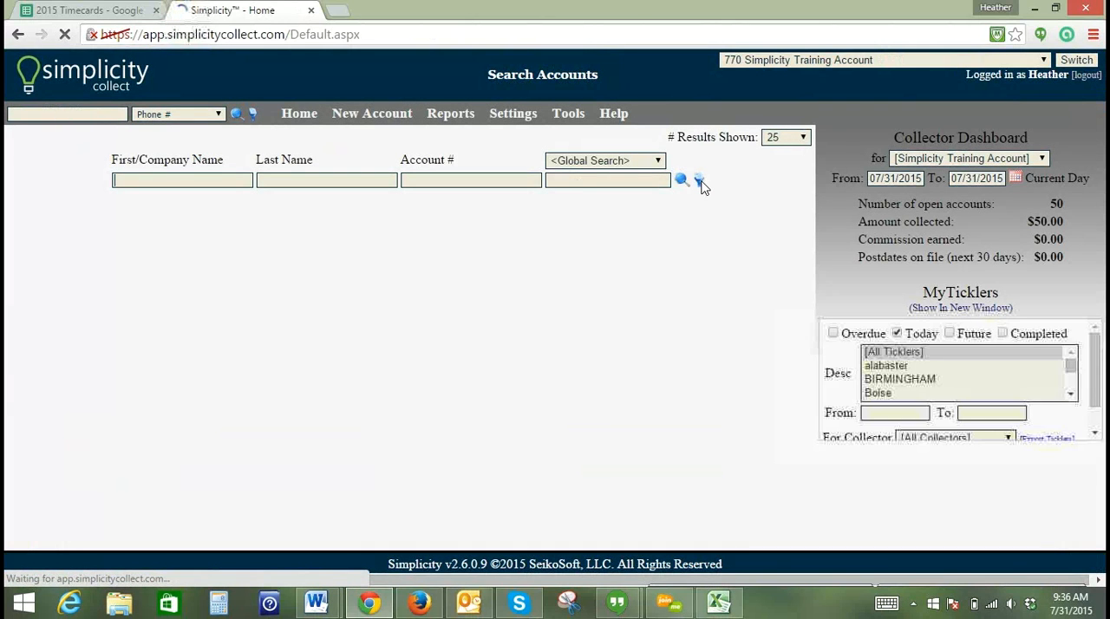
pyautogui.click(700, 182)
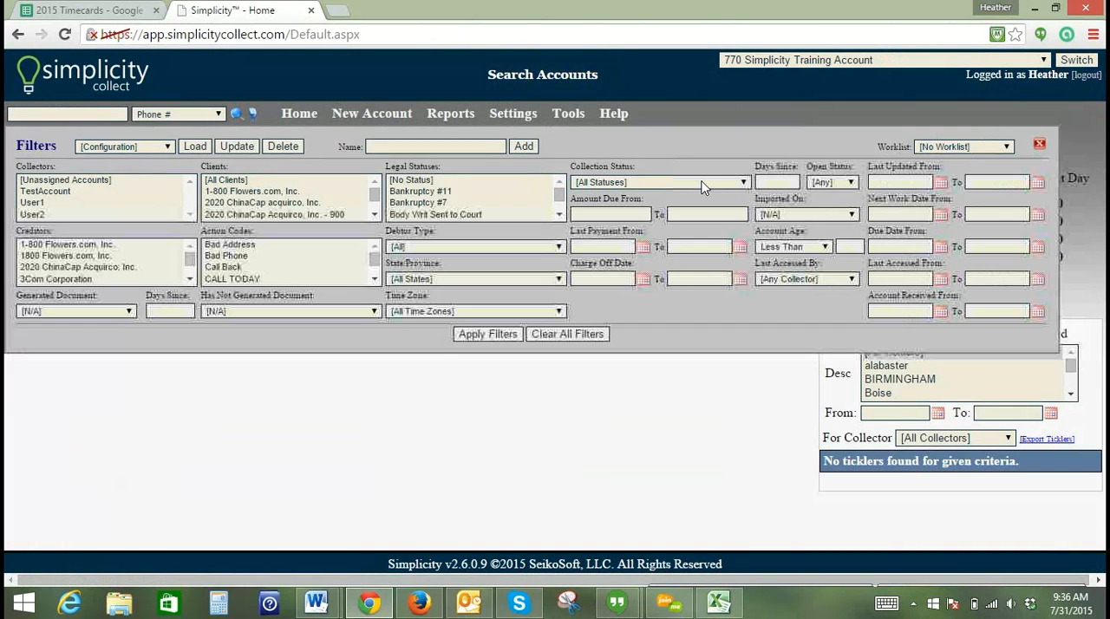
pyautogui.click(28, 203)
pyautogui.click(467, 335)
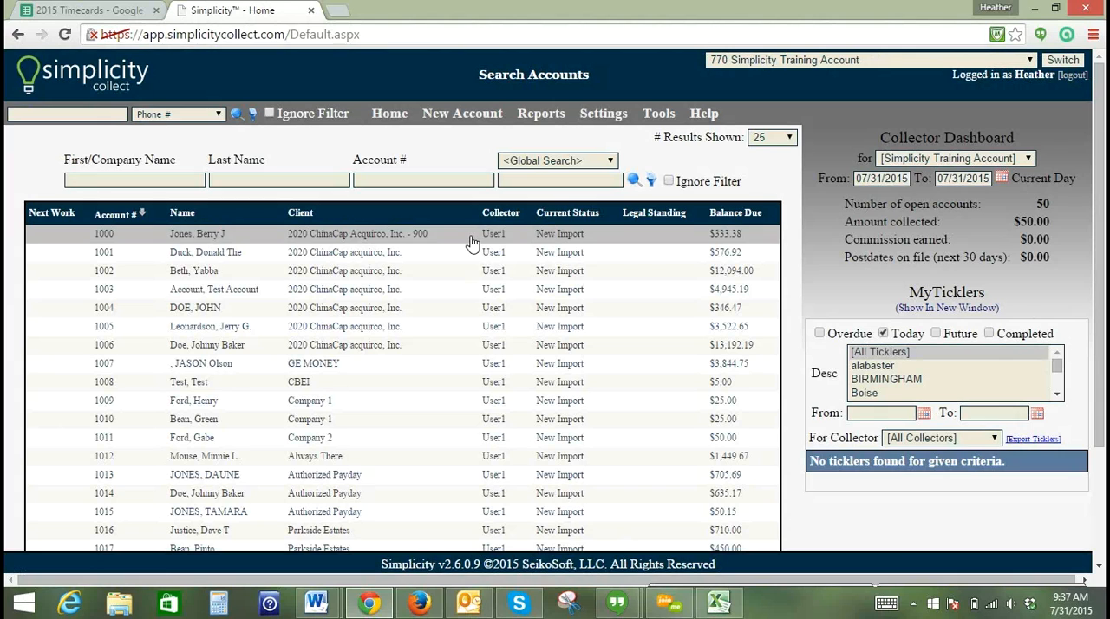
# - Check the Collector Dashboard for User1 and User2, and return it to [Simplicity Training Account]
pyautogui.click(944, 164)
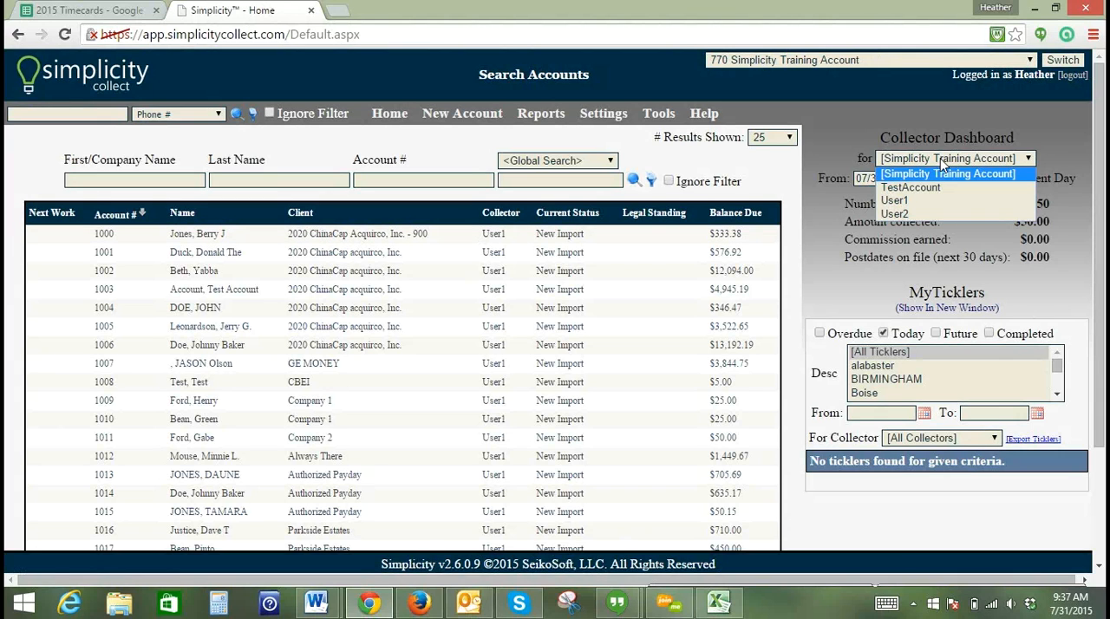
pyautogui.click(921, 201)
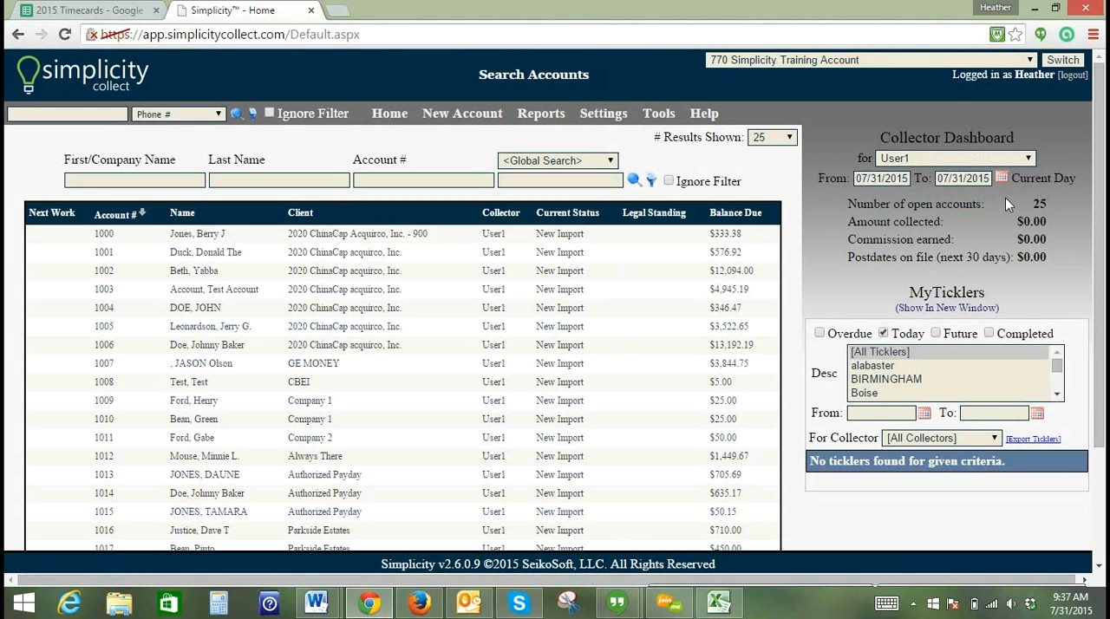
pyautogui.click(965, 163)
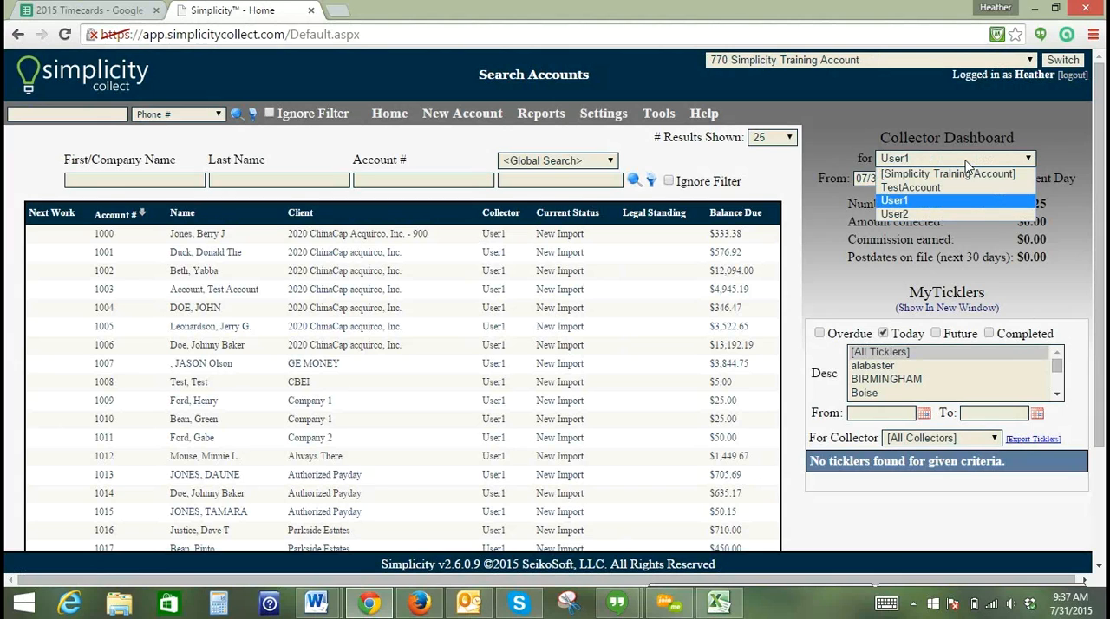
pyautogui.click(956, 217)
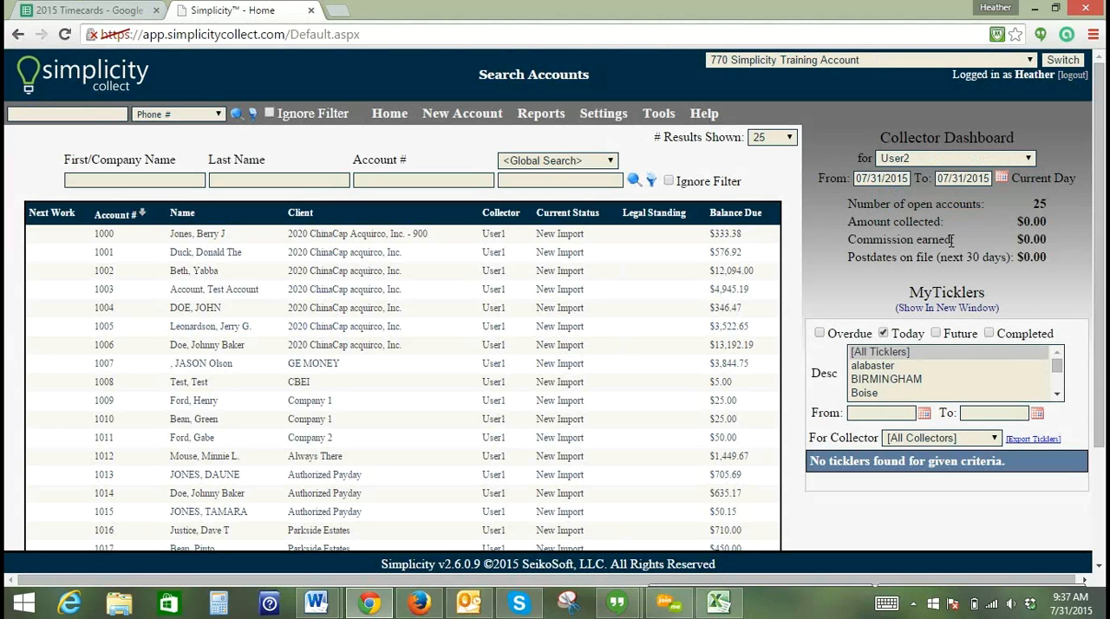
pyautogui.click(924, 161)
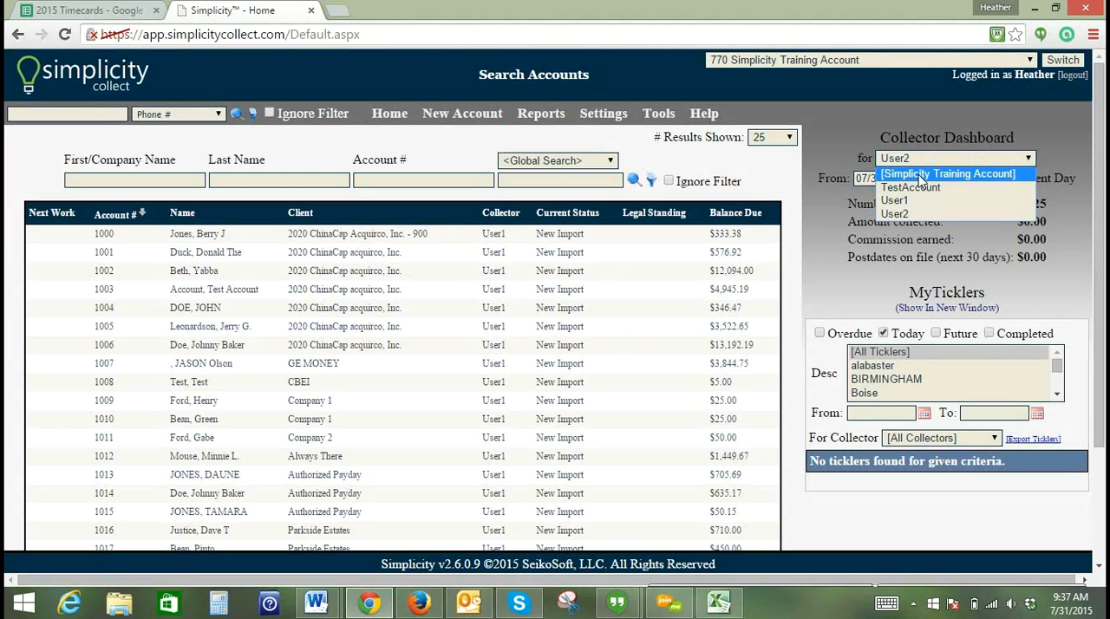
pyautogui.click(921, 174)
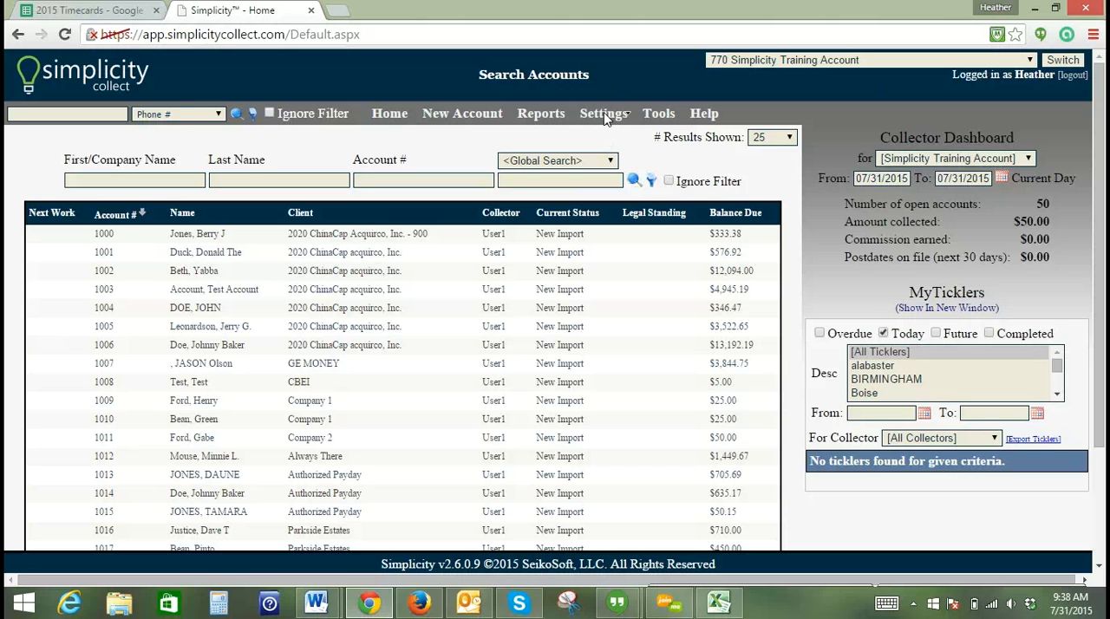
# - Open the Collectors / Employees settings and review the new employee form's access controls and User Group choices
pyautogui.moveTo(605, 114)
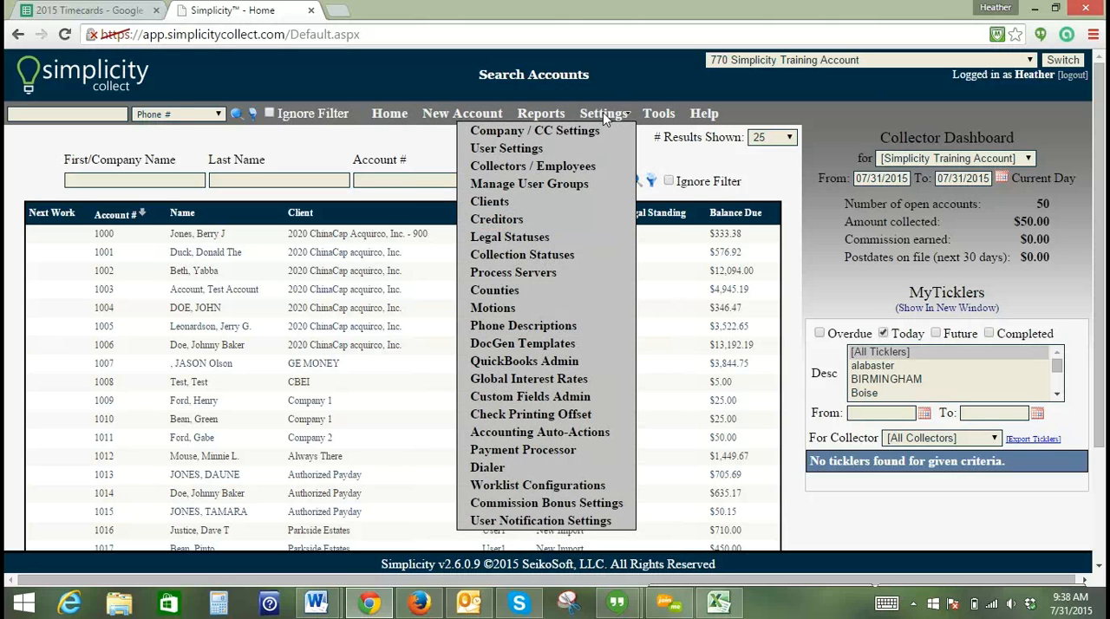
pyautogui.click(569, 170)
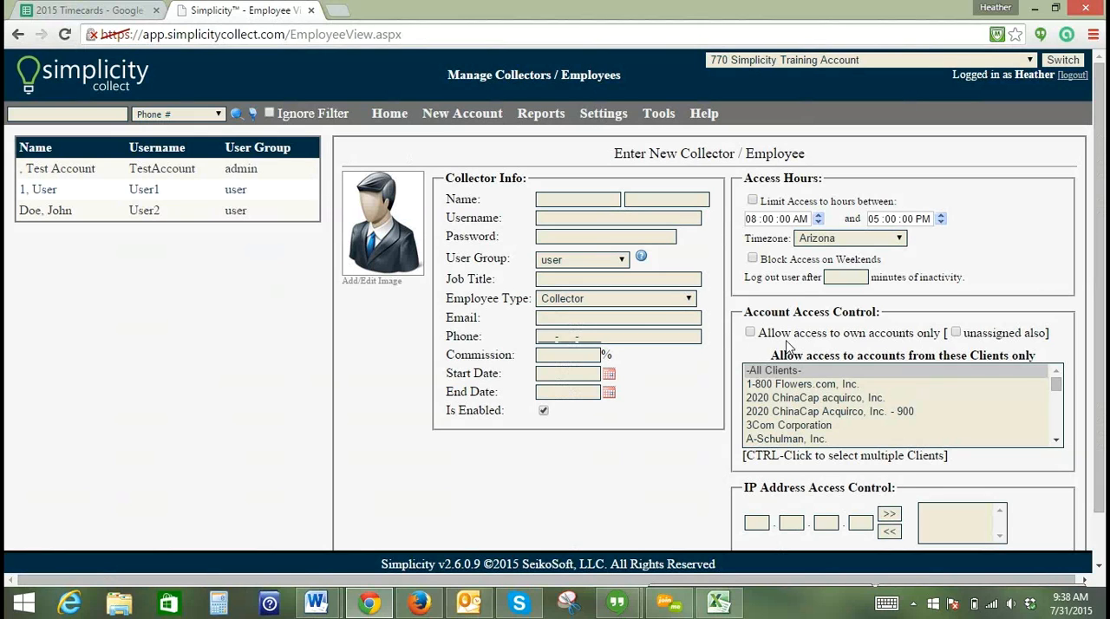
pyautogui.moveTo(1102, 202); pyautogui.dragTo(1099, 273)
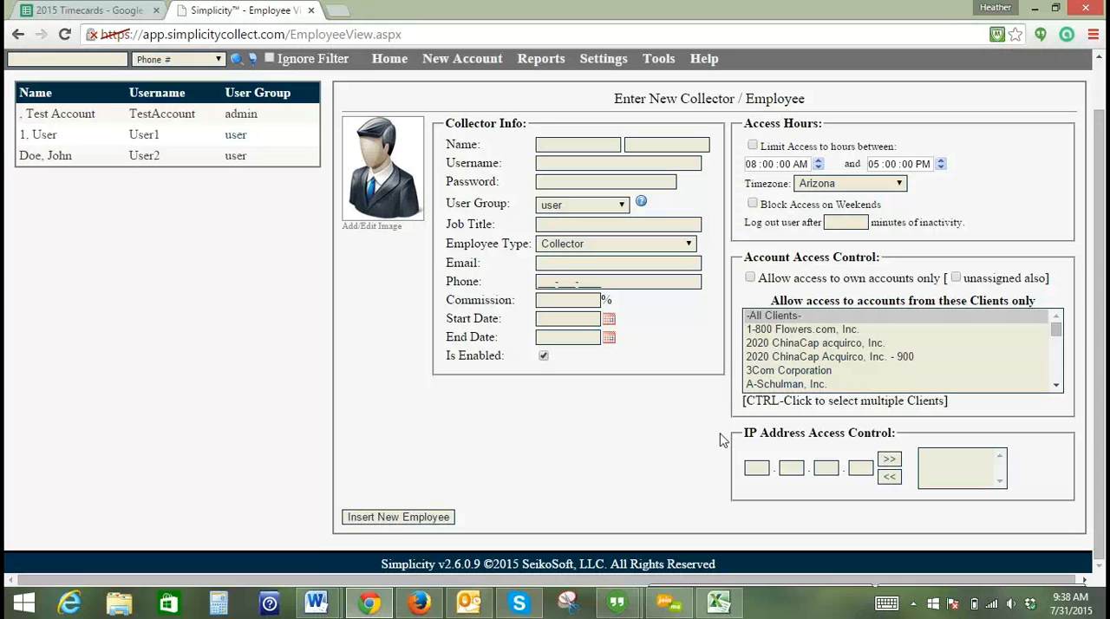
pyautogui.click(756, 468)
pyautogui.scroll(2, 1099, 347)
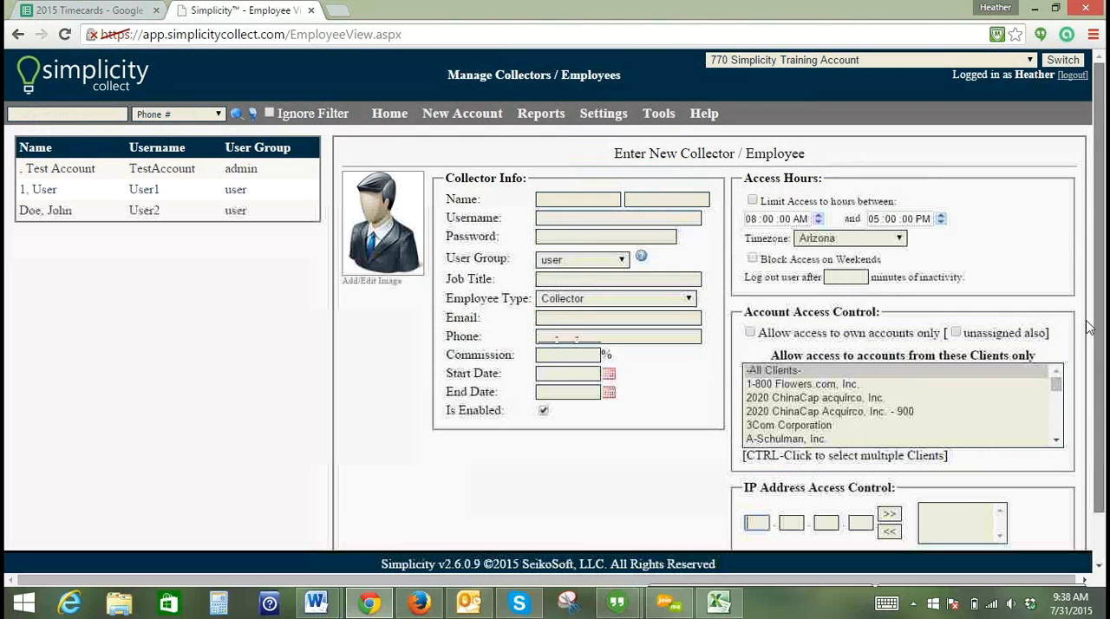
pyautogui.click(623, 260)
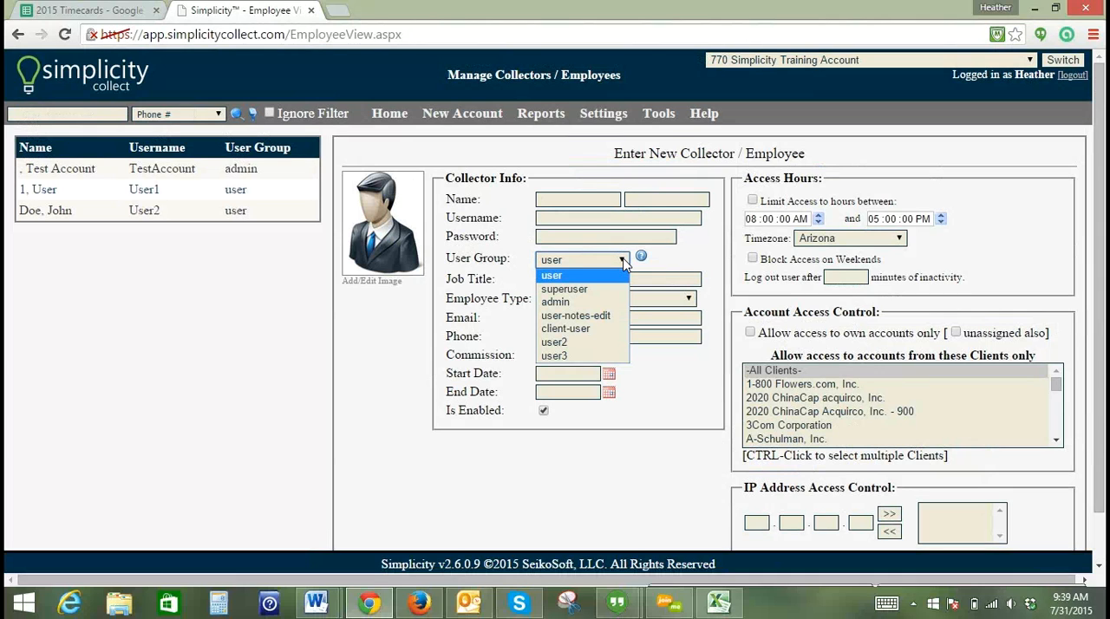
pyautogui.click(623, 260)
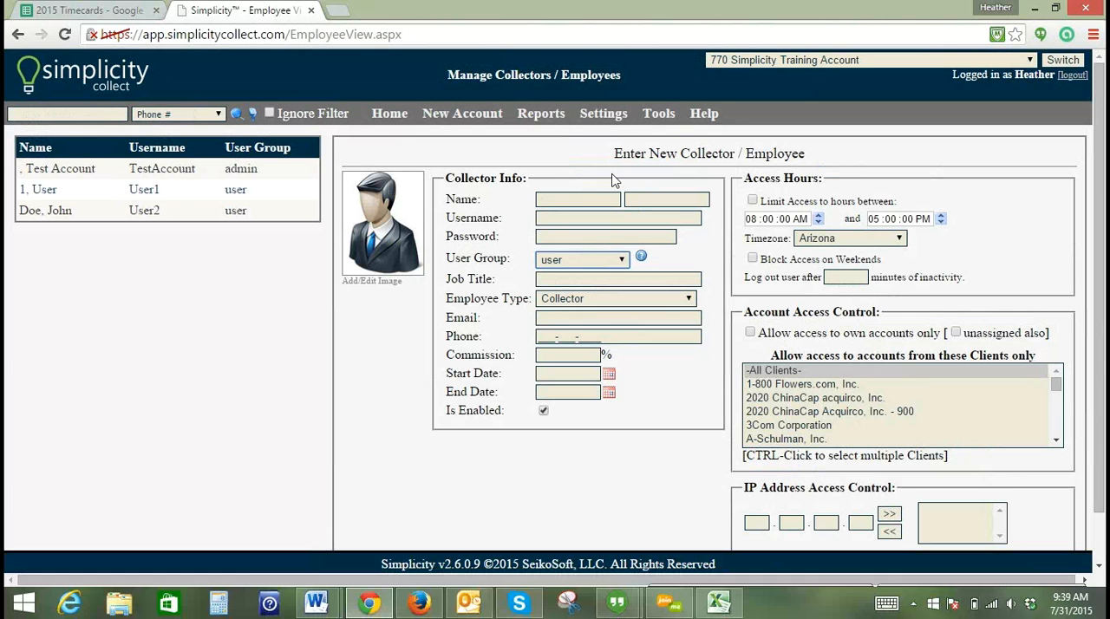
# - Open the user group management settings and review the rights of the user group, including Add New Accounts and Delete Accounts
pyautogui.click(605, 115)
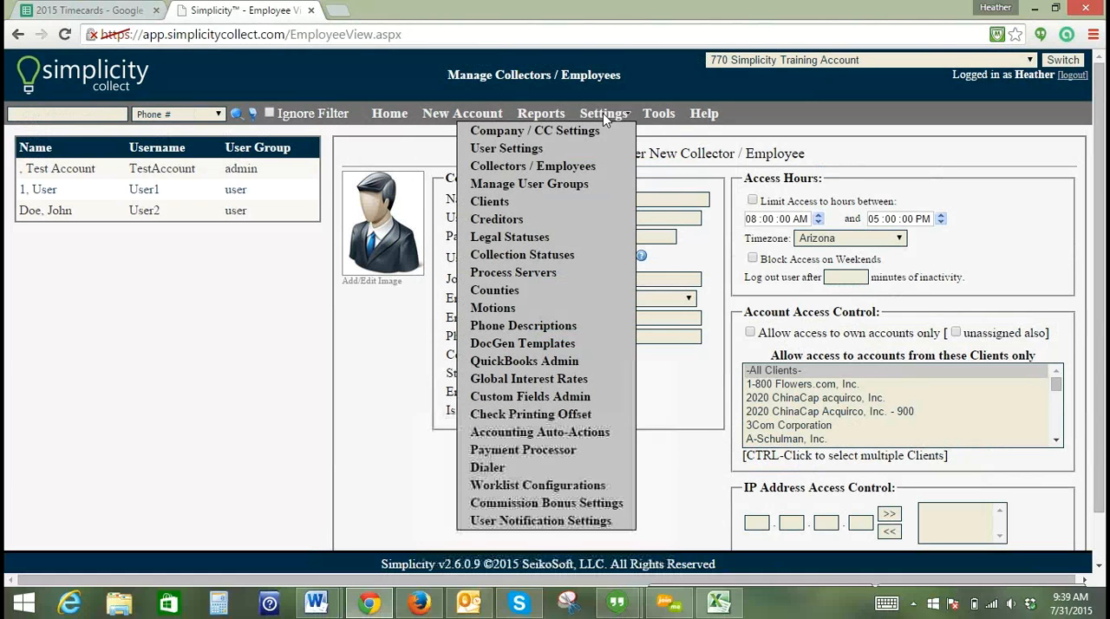
pyautogui.click(557, 188)
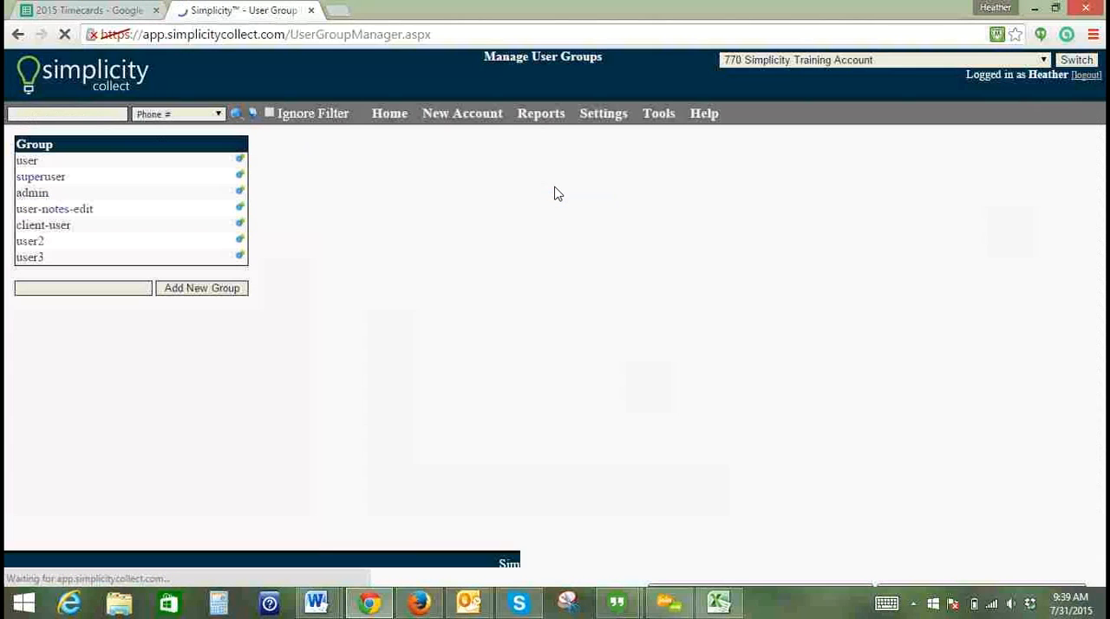
pyautogui.click(240, 163)
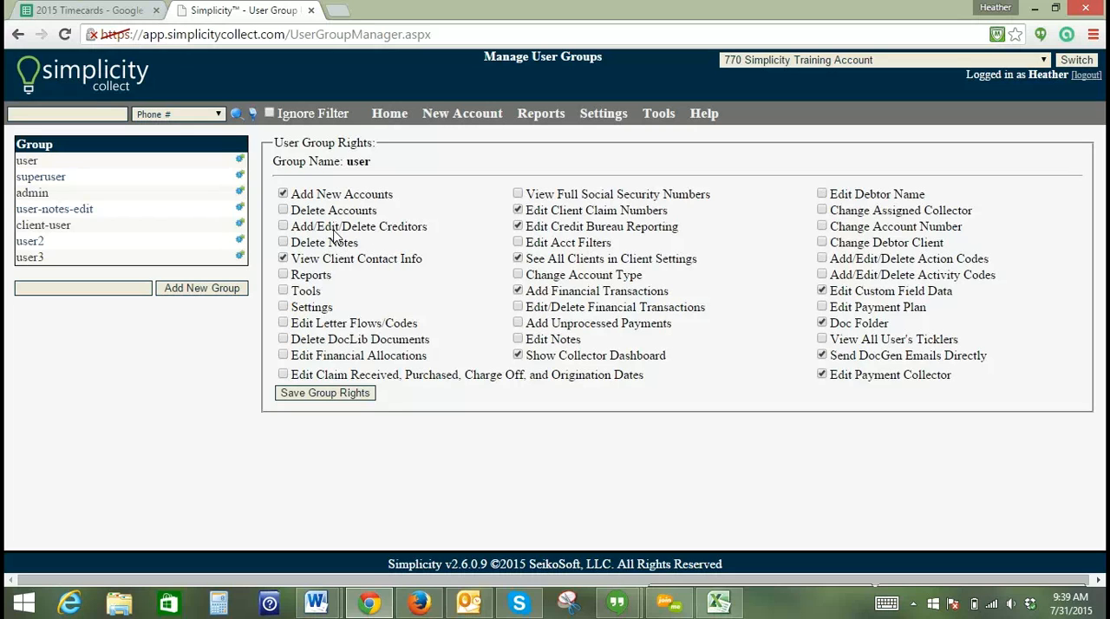
pyautogui.click(284, 194)
pyautogui.click(284, 195)
pyautogui.click(284, 211)
pyautogui.click(284, 211)
# - Compare the rights of the superuser and admin groups and look at the option for adding a new group
pyautogui.click(240, 176)
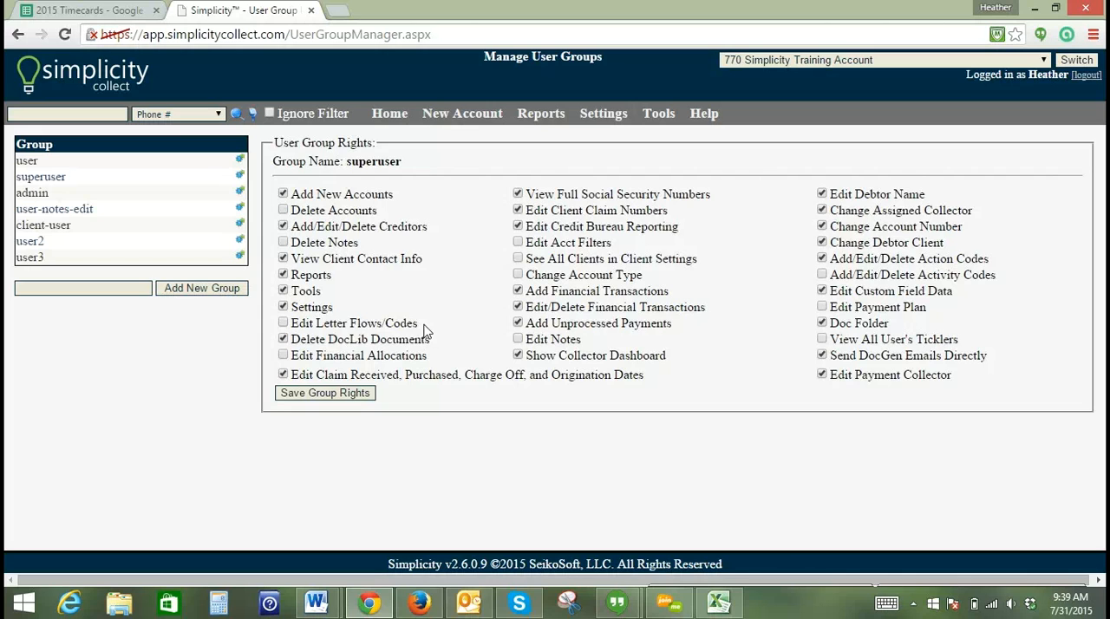
pyautogui.click(240, 193)
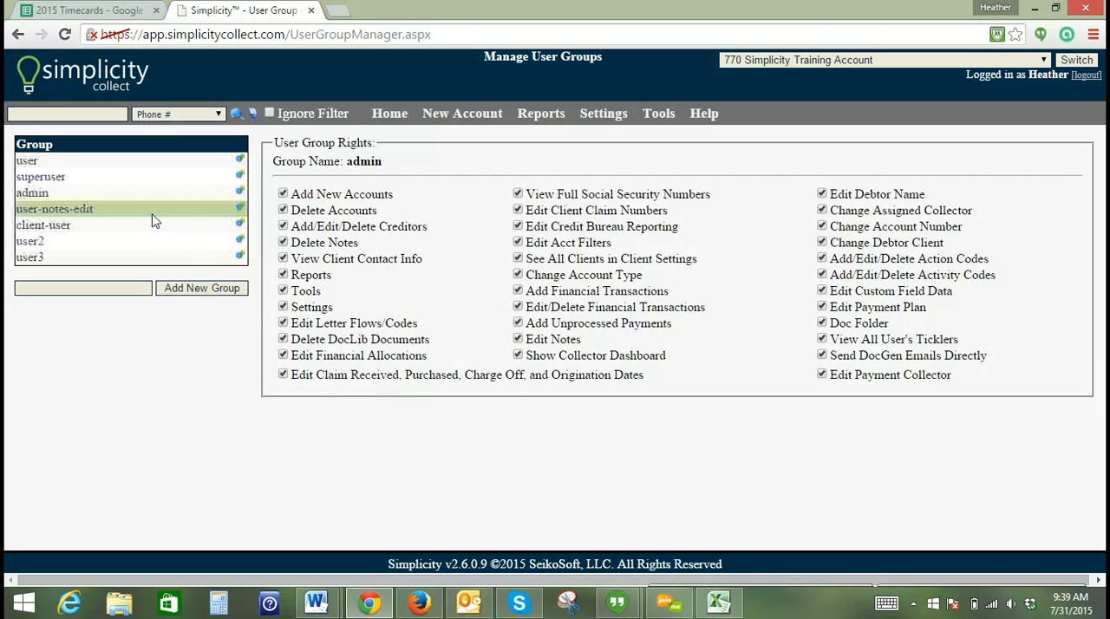
pyautogui.click(116, 290)
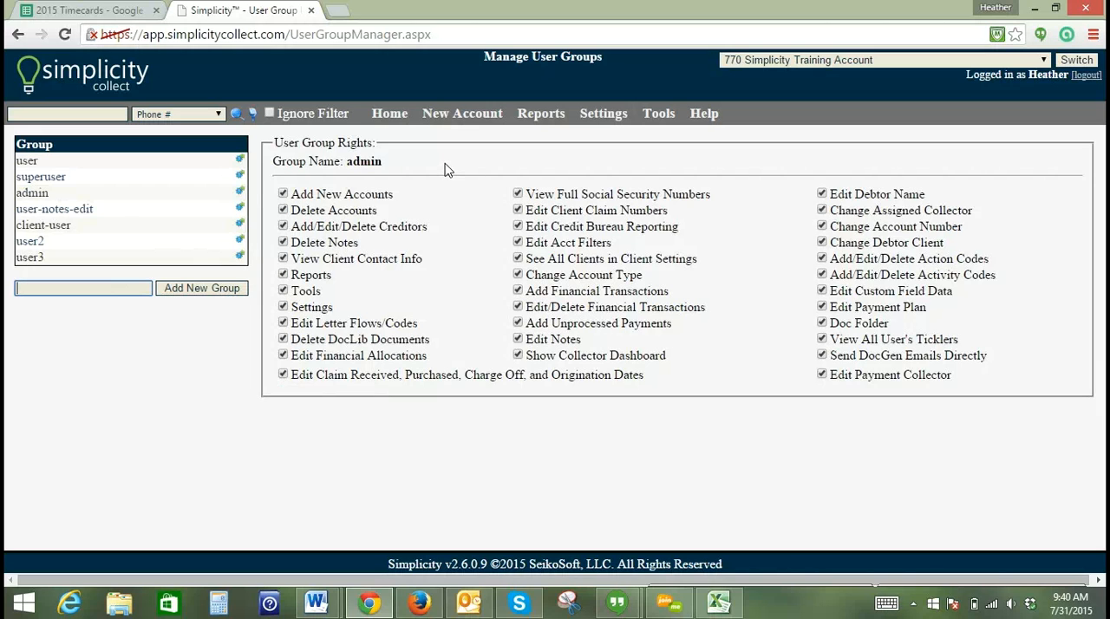
# - Return to the account search page, check the active User1 filter, run the search and open an account assigned to that collector
pyautogui.click(392, 115)
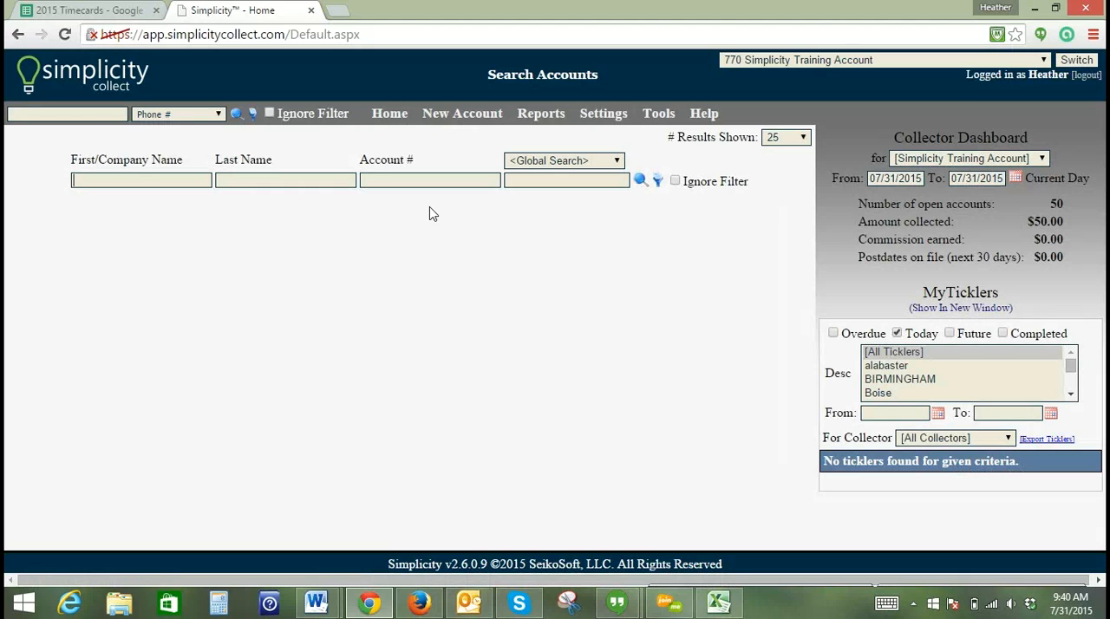
pyautogui.click(658, 182)
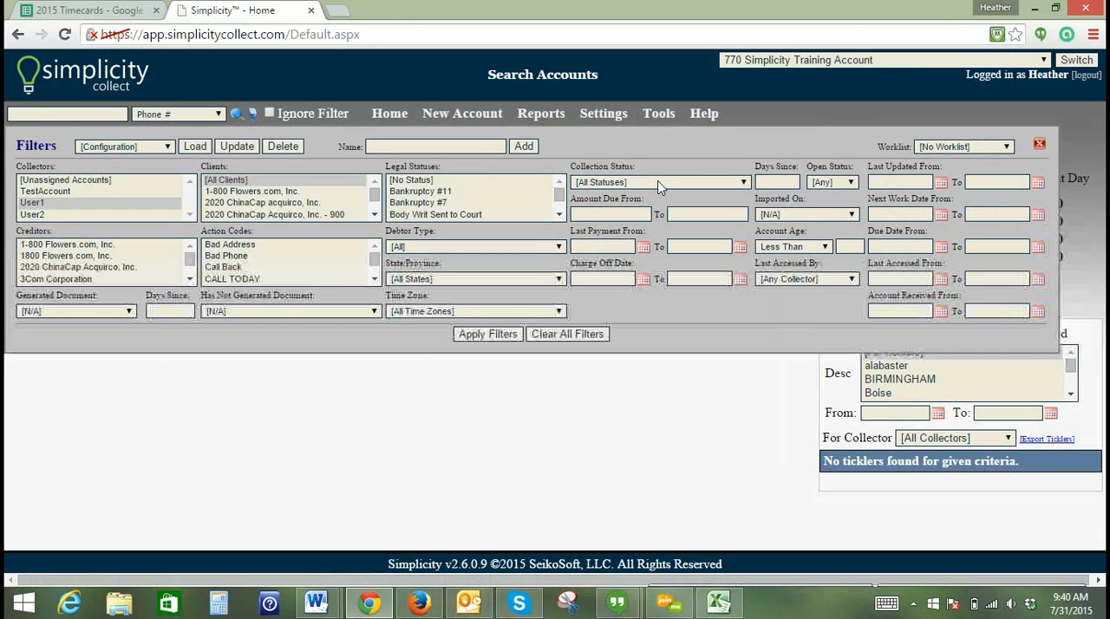
pyautogui.click(1039, 145)
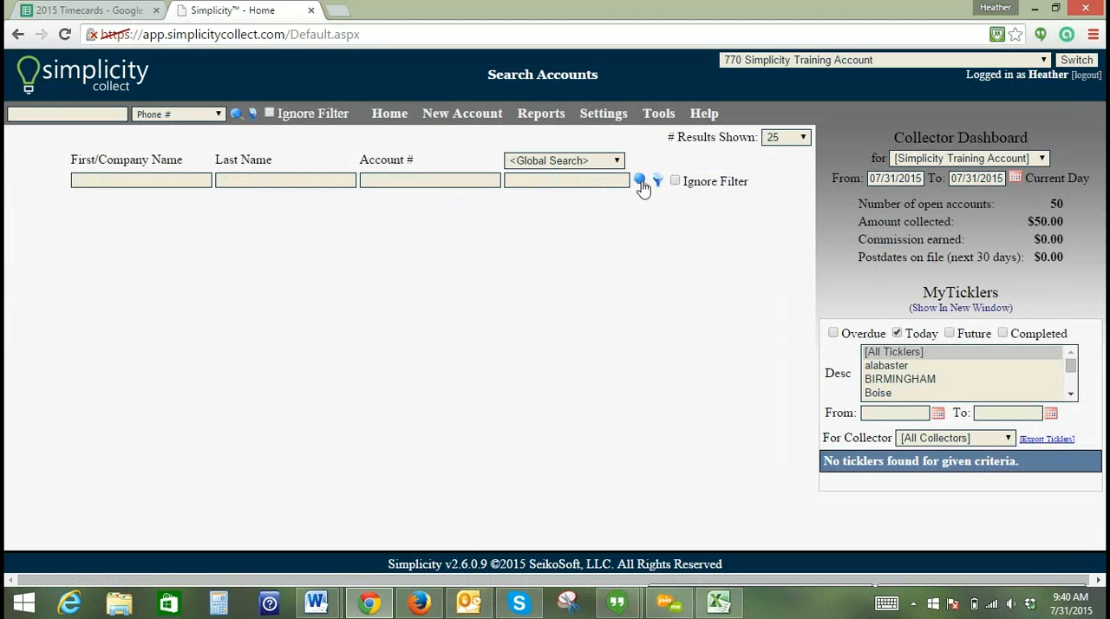
pyautogui.click(641, 183)
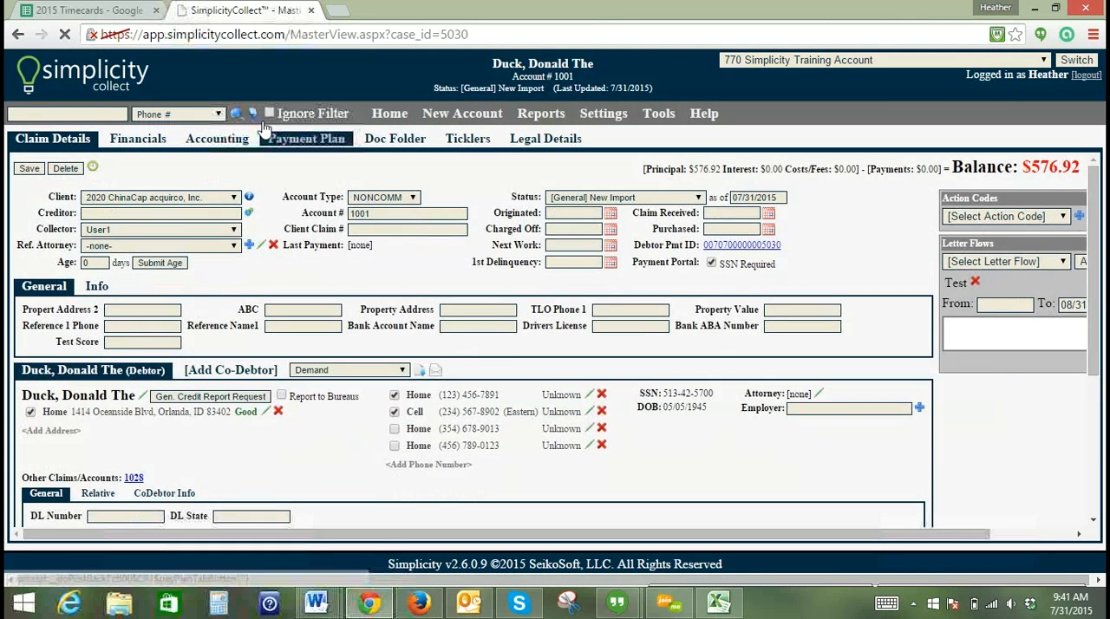
# - Add a filter configuration named "User 1" for collector User1 with clients 1-800 Flowers.com, Inc., 2020 ChinaCap acquirco, Inc. and 2020 ChinaCap Acquirco, Inc. - 900
pyautogui.click(252, 115)
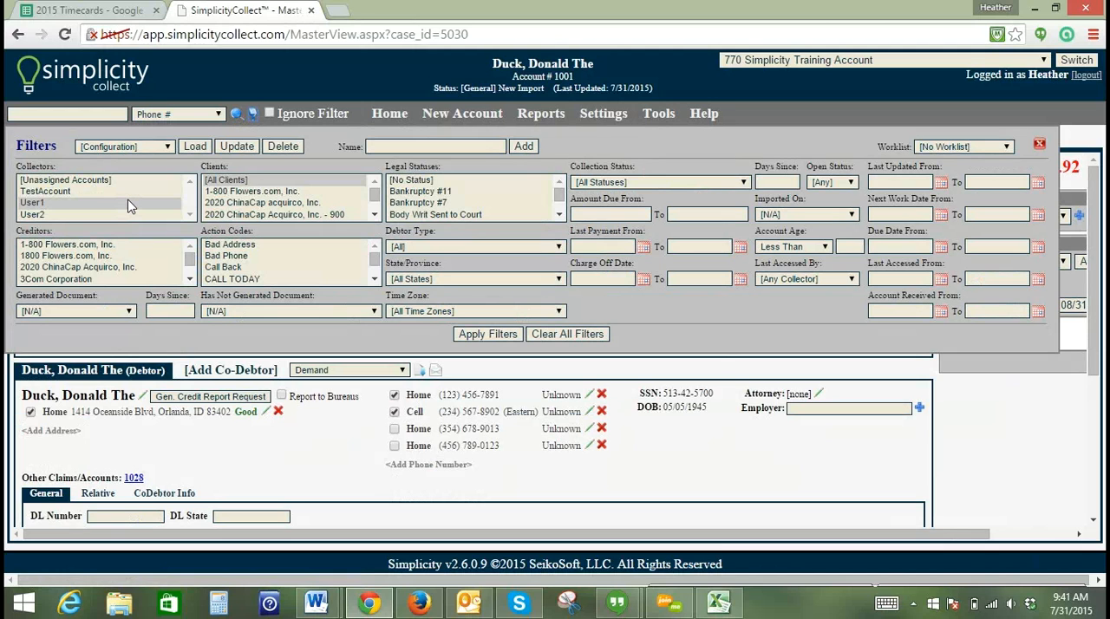
pyautogui.click(243, 193)
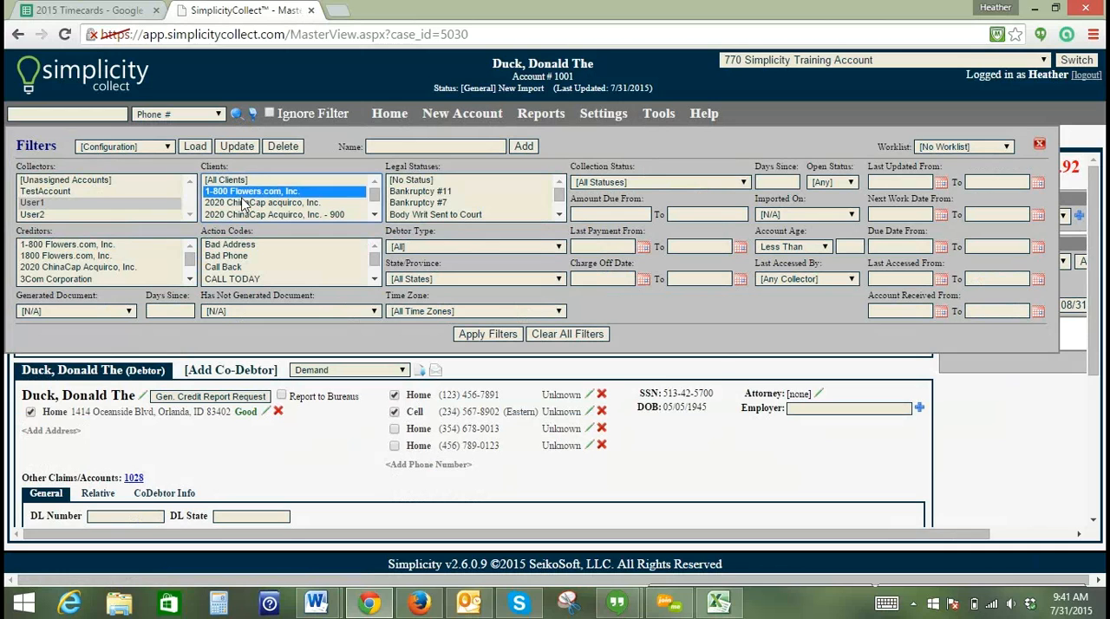
pyautogui.keyDown('ctrl'); pyautogui.click(244, 203); pyautogui.keyUp('ctrl')
pyautogui.keyDown('ctrl'); pyautogui.click(245, 216); pyautogui.keyUp('ctrl')
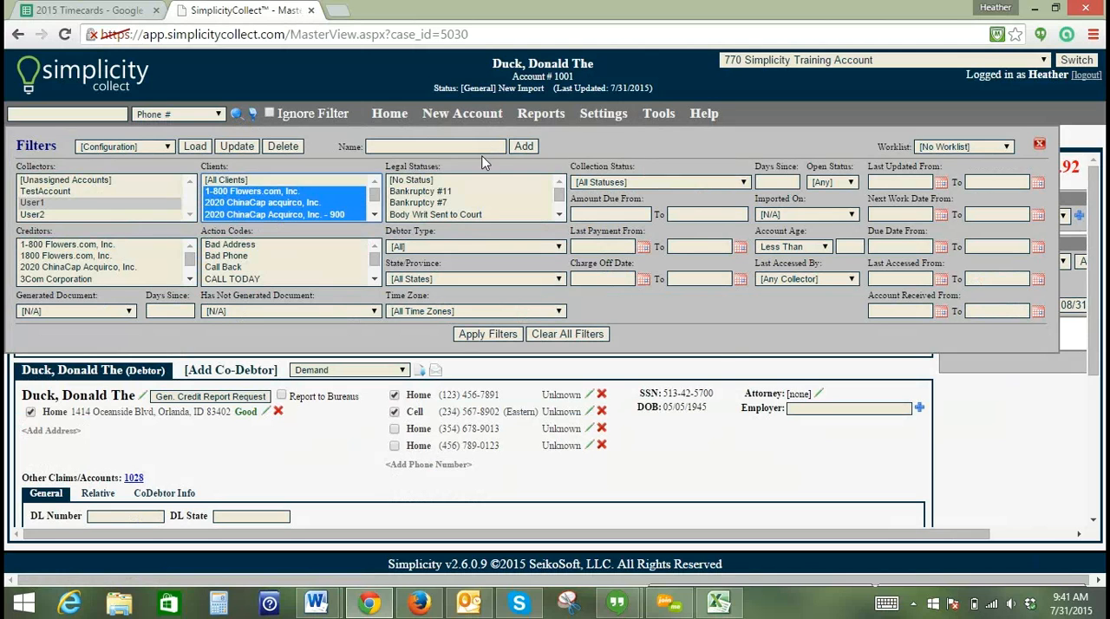
pyautogui.click(471, 148)
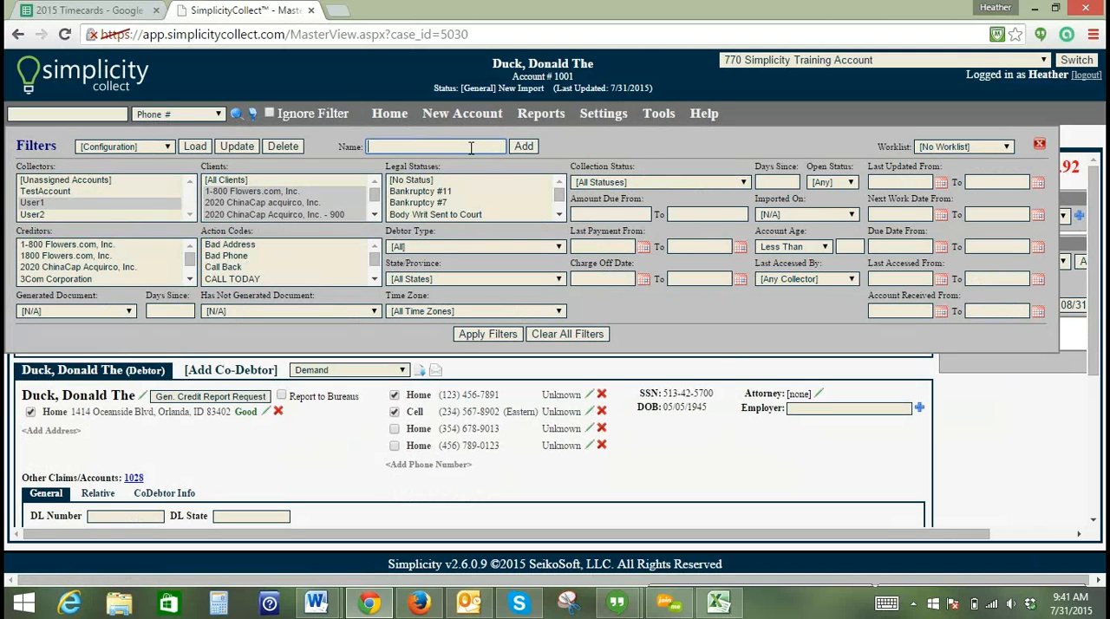
pyautogui.write('User 1')
pyautogui.click(523, 147)
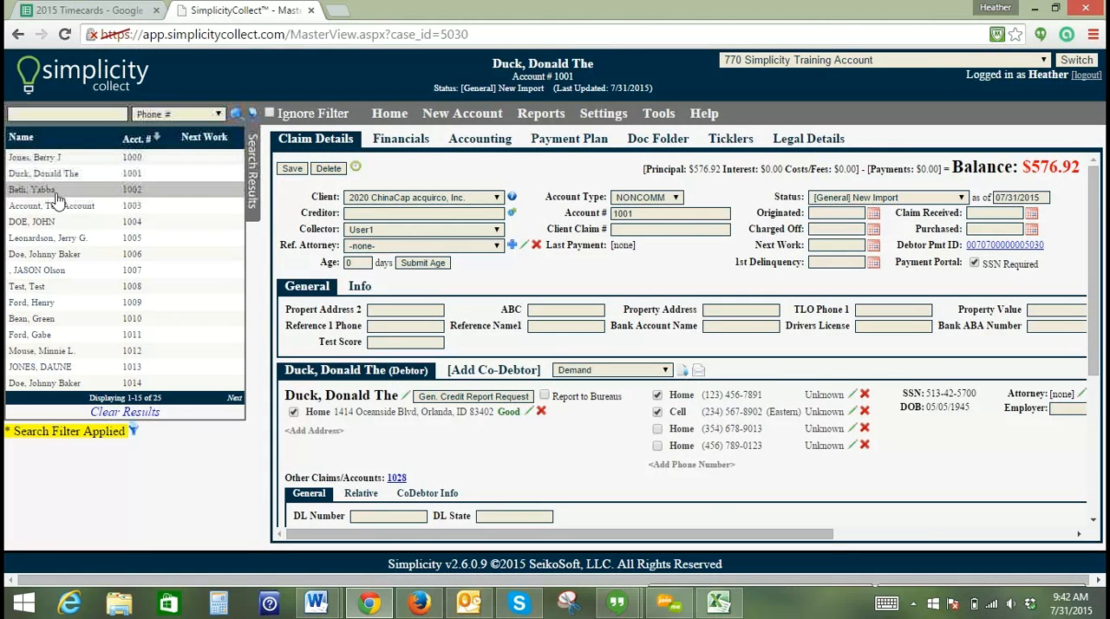
# - Set the Next Work date of the second account in the search results to 09/25/2015 and save the account
pyautogui.click(55, 192)
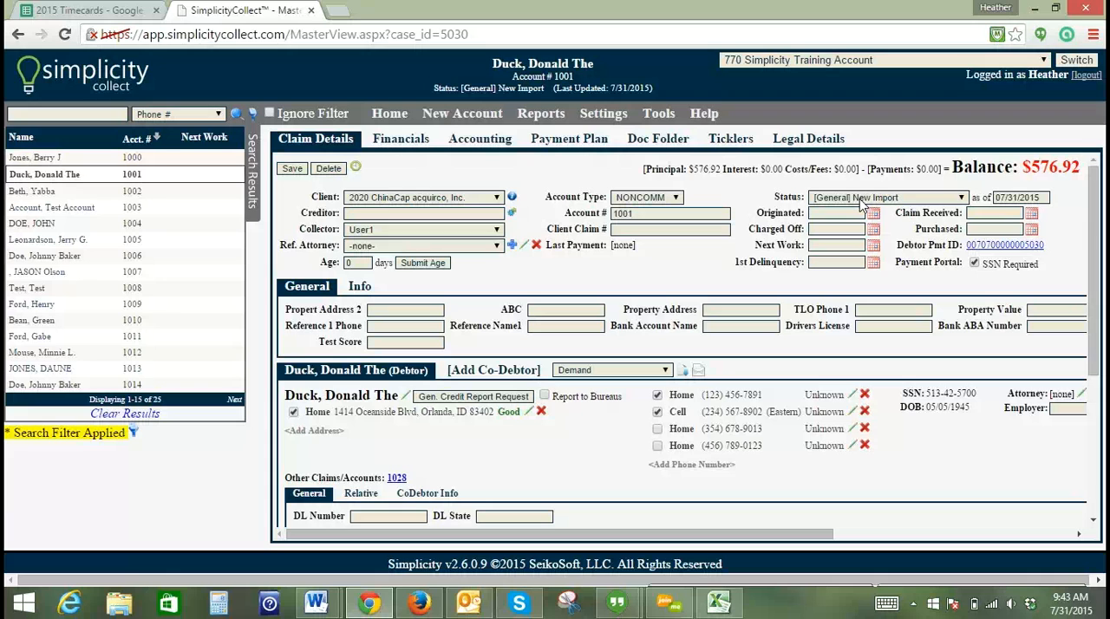
pyautogui.click(841, 246)
pyautogui.write('09/25/2015')
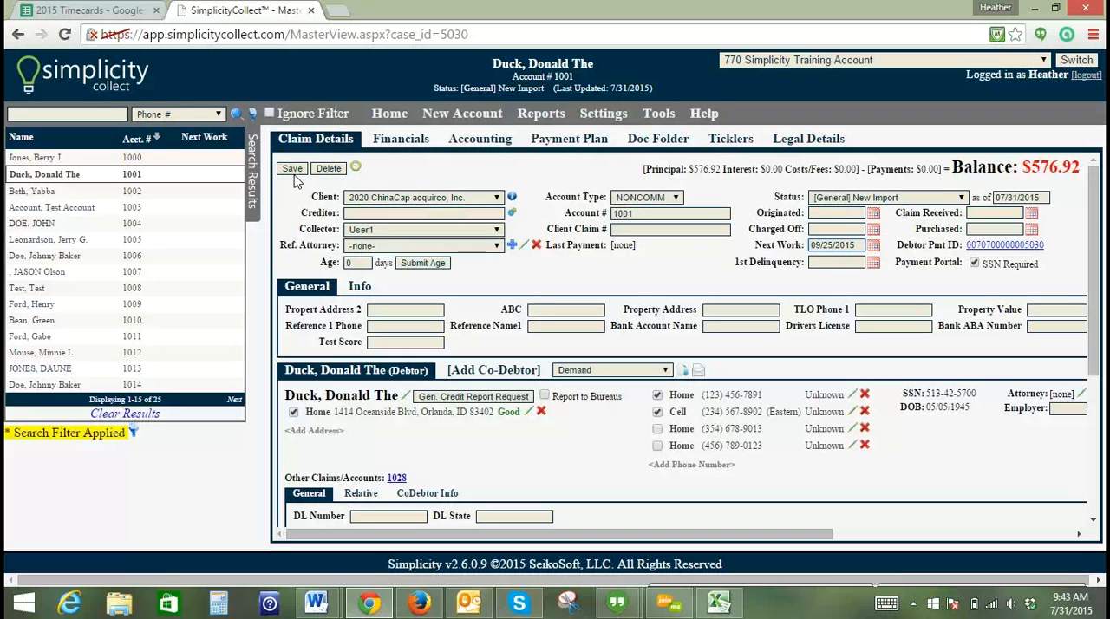
pyautogui.click(292, 170)
# - Sort the search results by Next Work date and check the filter settings, including the Worklist option
pyautogui.click(197, 141)
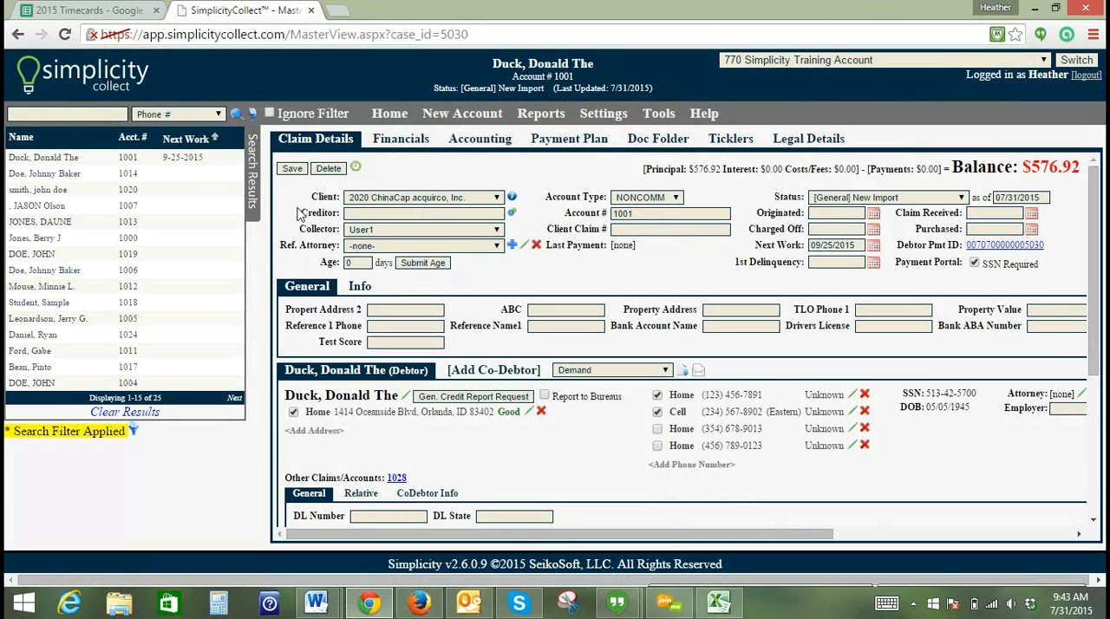
pyautogui.click(257, 115)
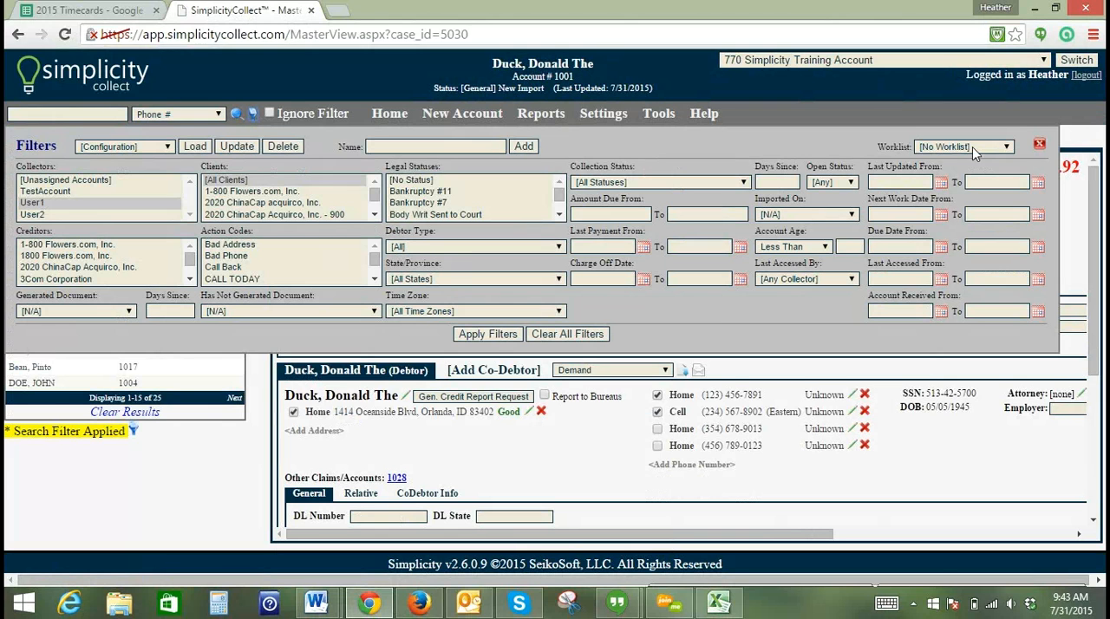
pyautogui.click(1039, 145)
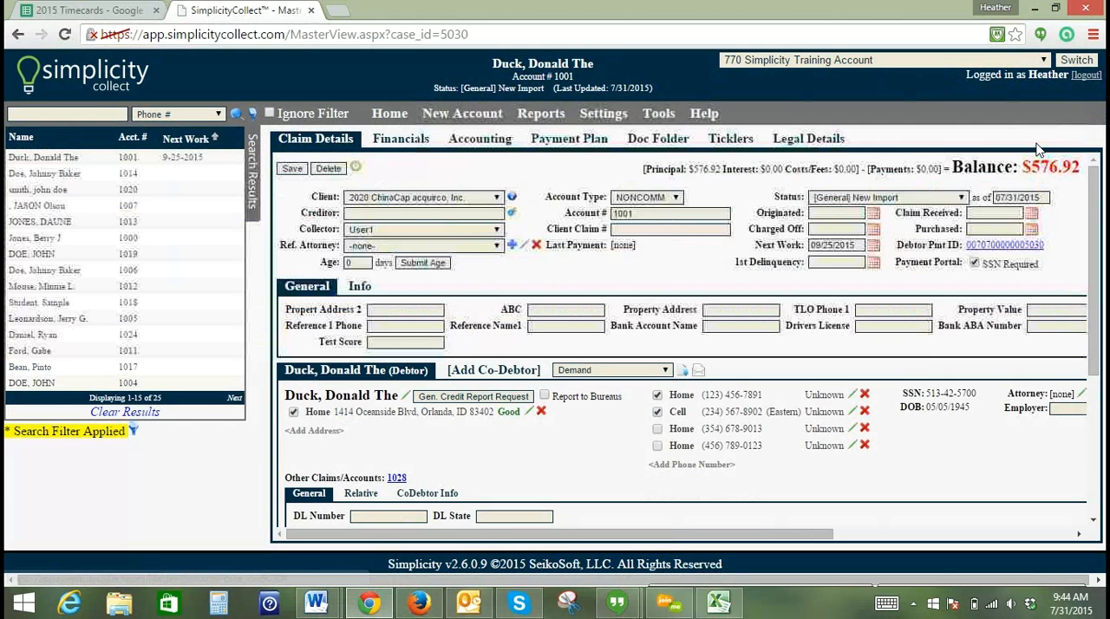